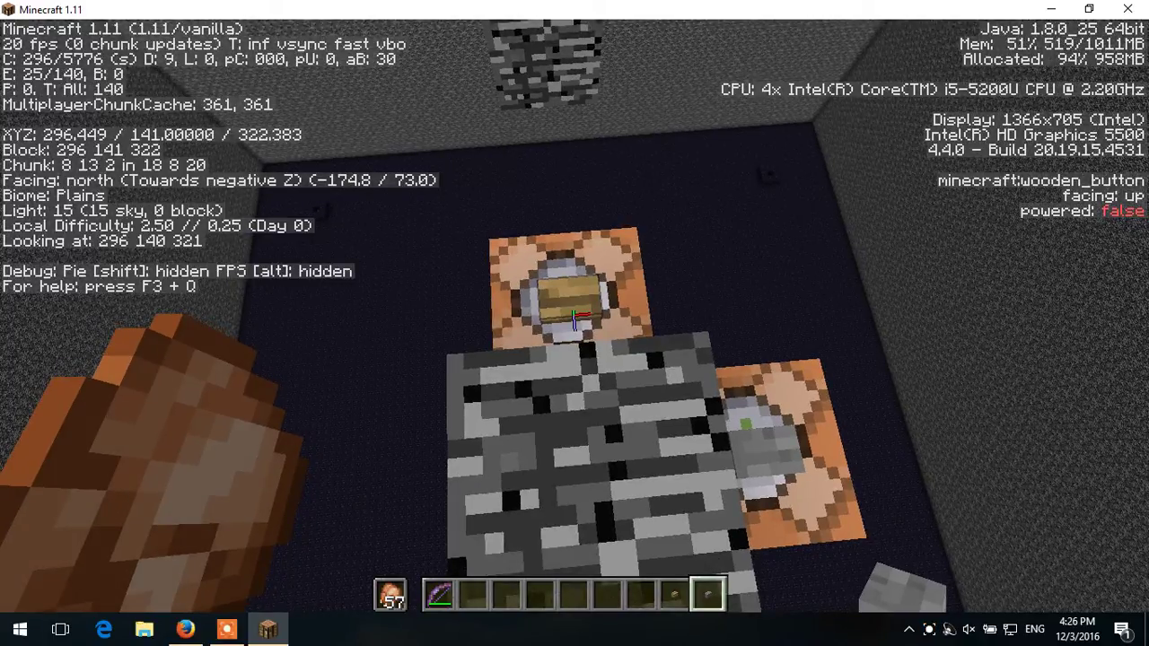
Take an Arrow of Poison from the Combat tab into the player's inventory.
{"action": "key", "text": "e"}
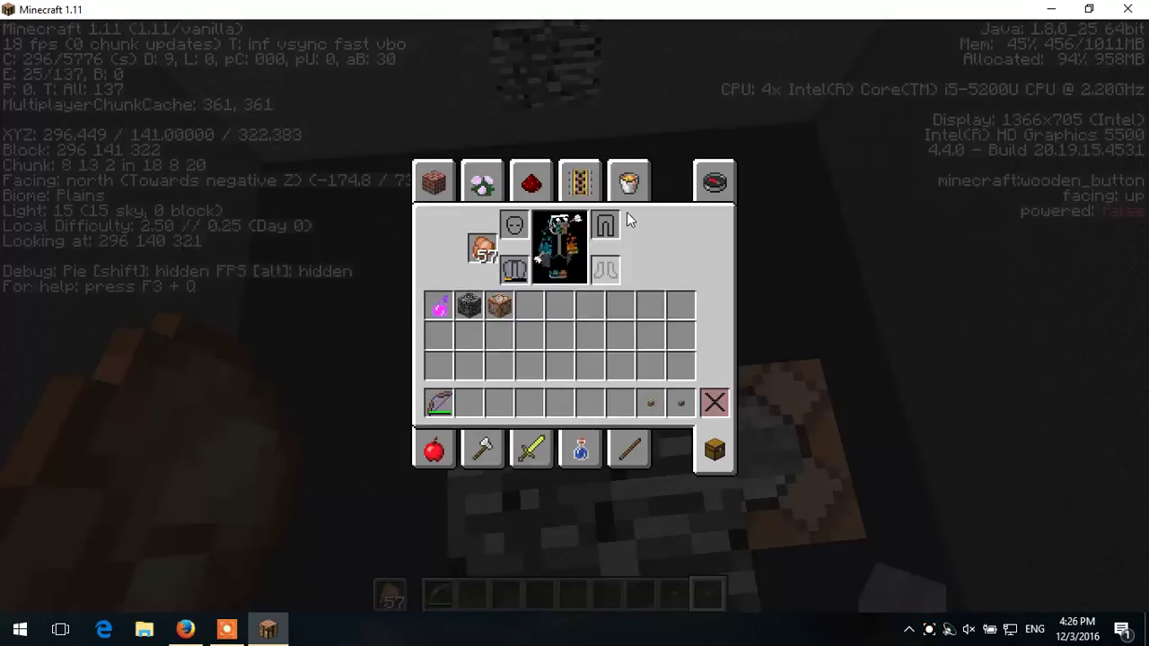
{"action": "left_click", "coordinate": [534, 184]}
{"action": "left_click", "coordinate": [574, 184]}
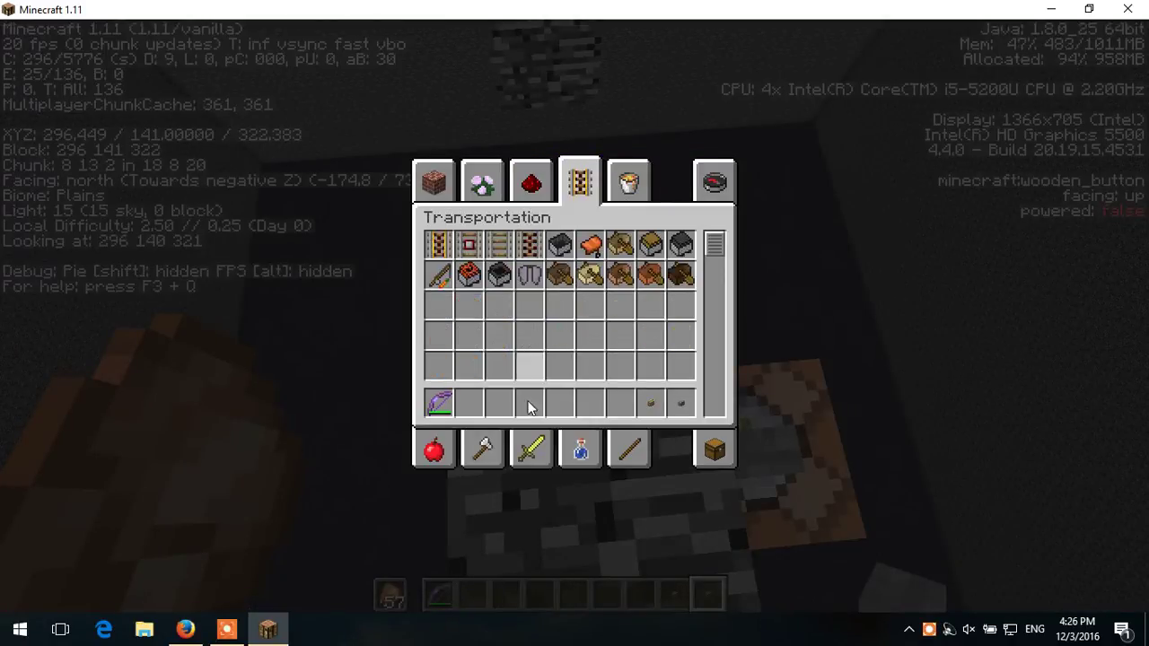
{"action": "left_click", "coordinate": [530, 447]}
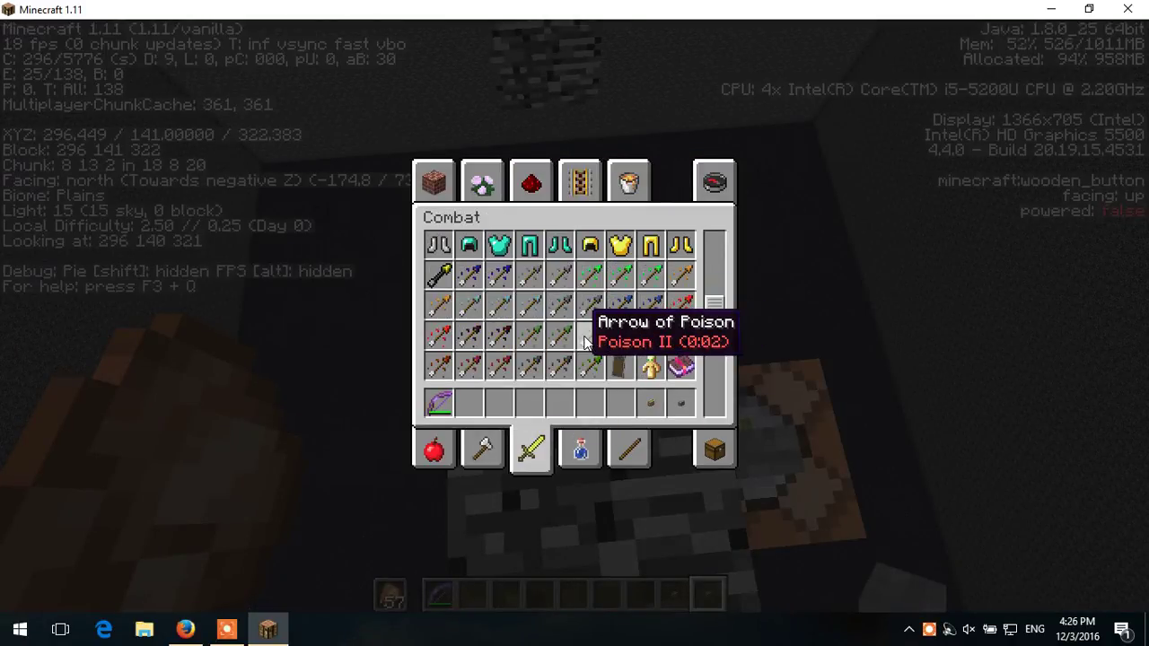
{"action": "left_click", "coordinate": [566, 339]}
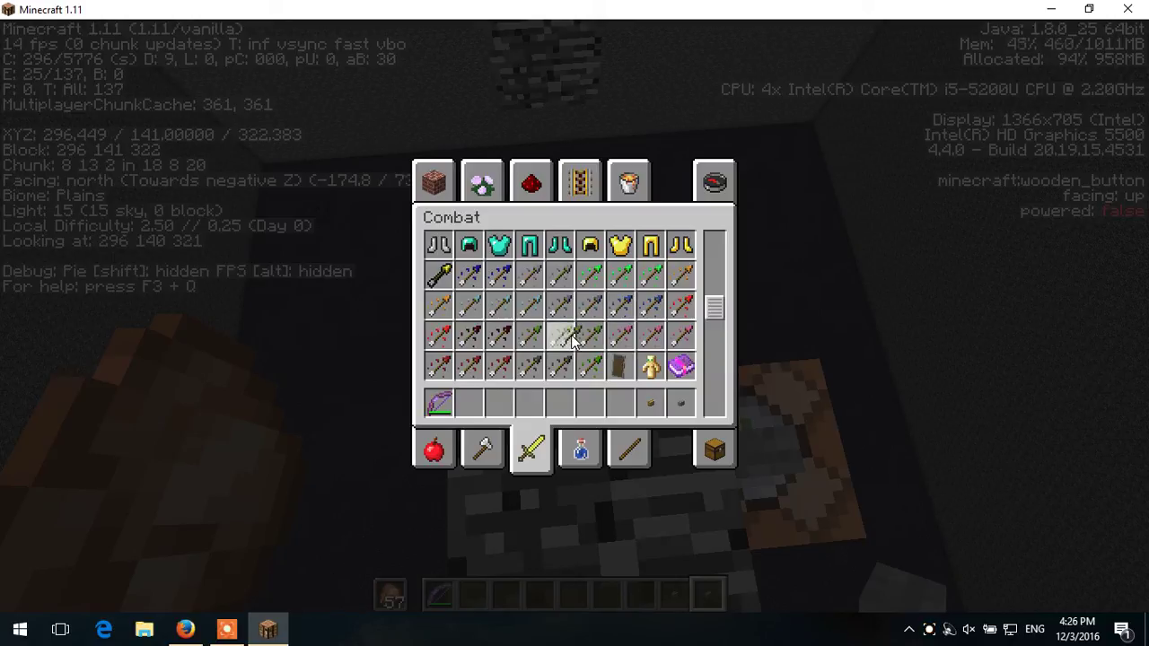
{"action": "left_click", "coordinate": [714, 445]}
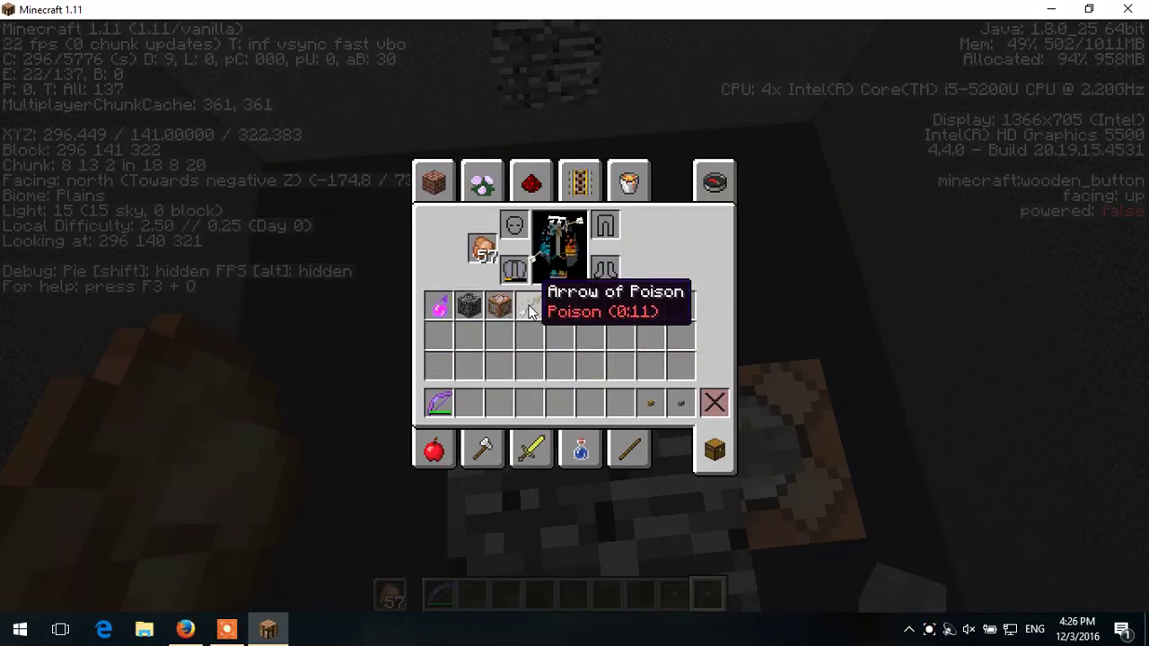
{"action": "key", "text": "e"}
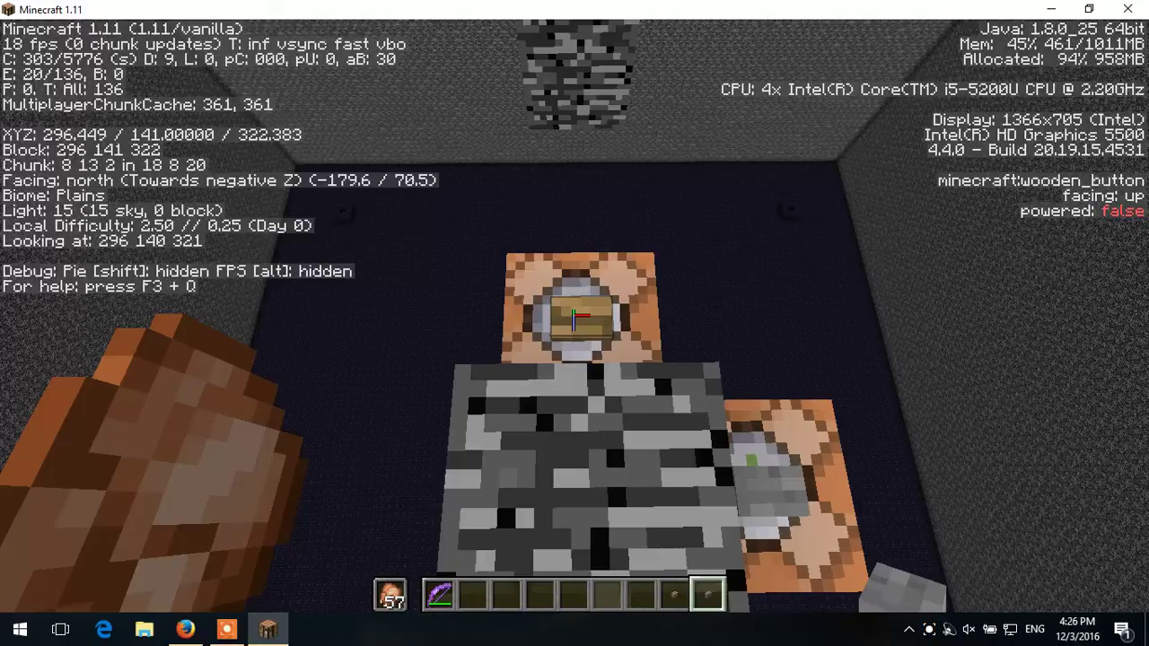
Trigger the teleport and Survival-mode command blocks to land in the arena.
{"action": "right_click", "coordinate": [575, 316]}
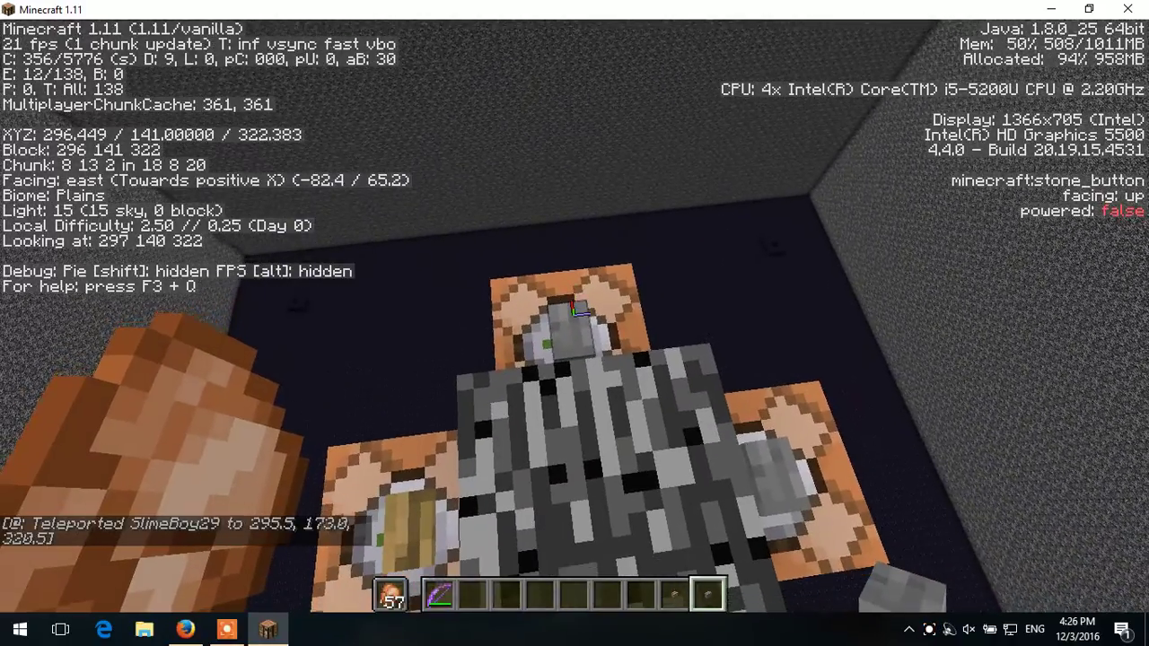
{"action": "right_click", "coordinate": [574, 309]}
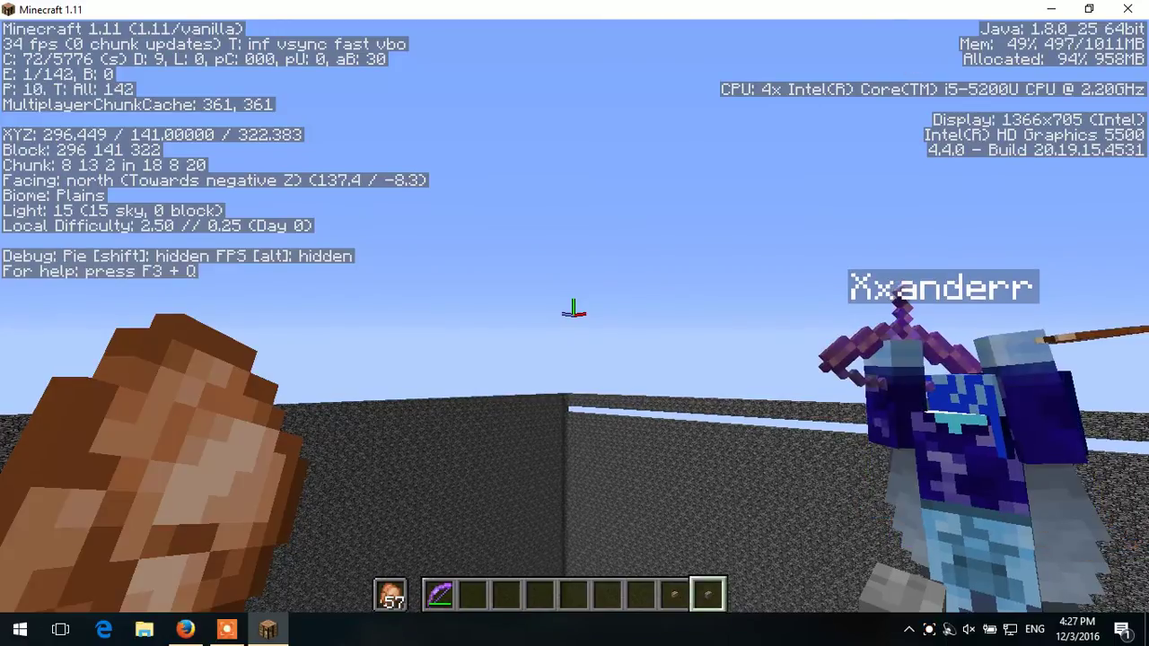
Hold the bow and start a gamemode command, then abandon it.
{"action": "key", "text": "2"}
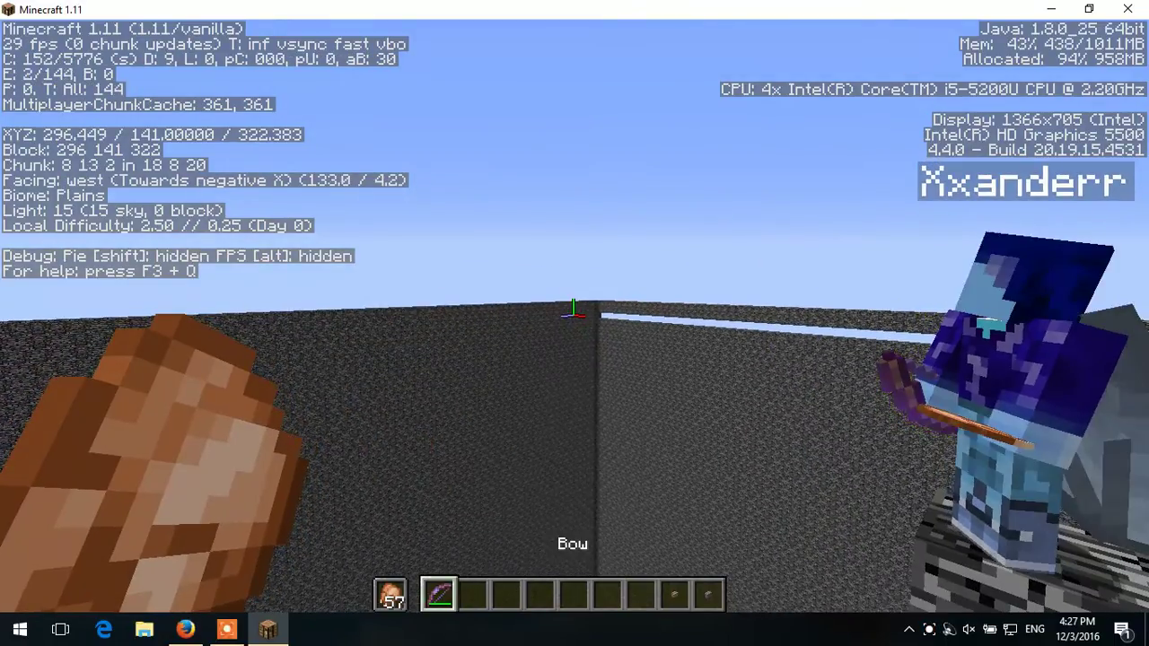
{"action": "key", "text": "slash"}
{"action": "type", "text": "/game"}
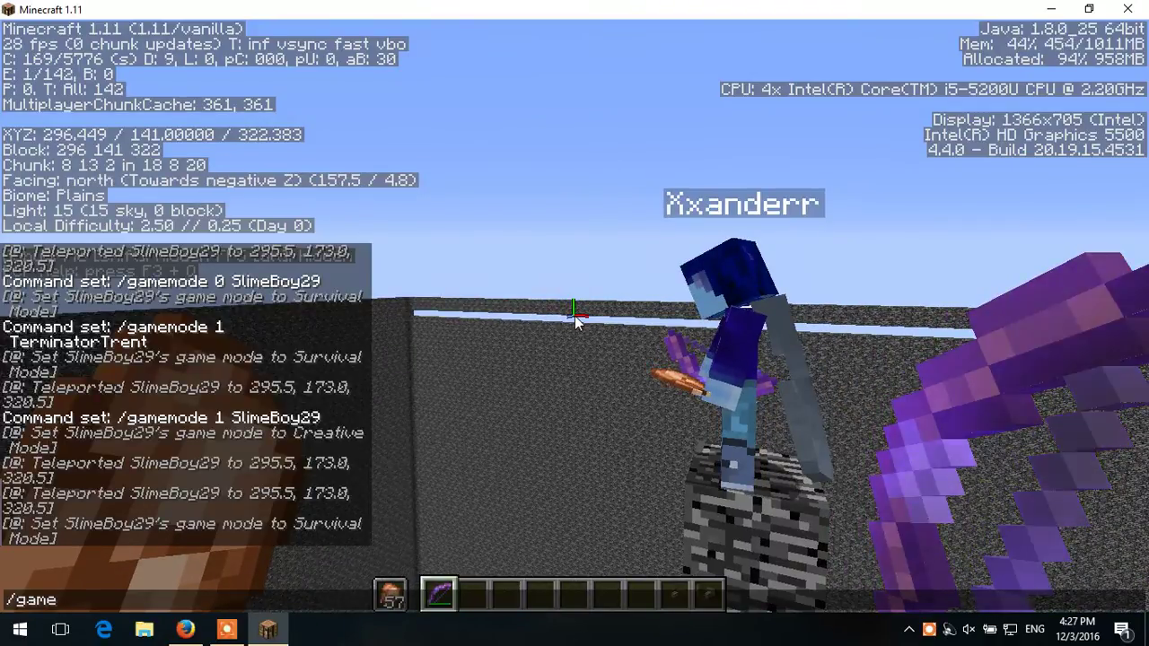
{"action": "key", "text": "Tab"}
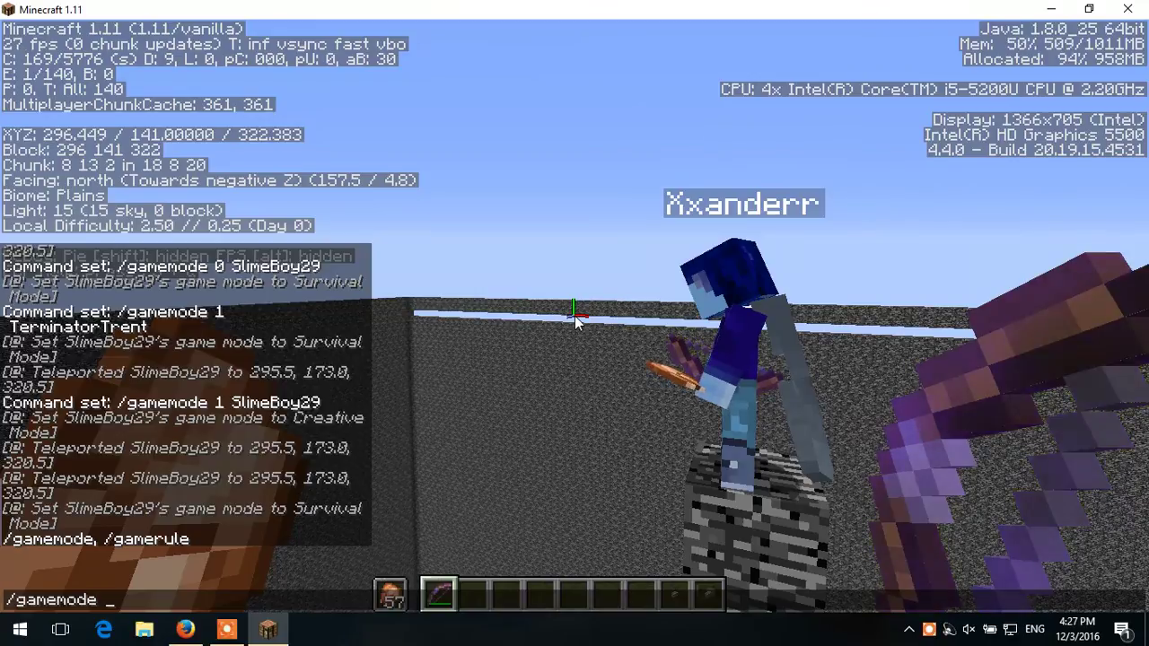
{"action": "type", "text": "0"}
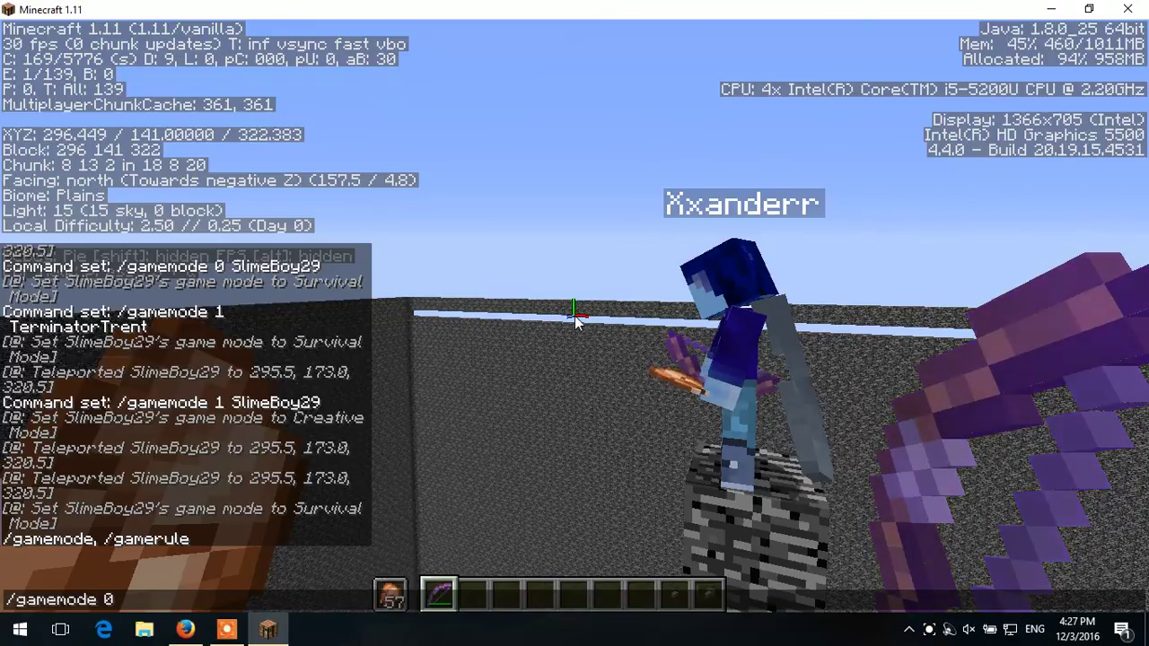
{"action": "key", "text": "BackSpace"}
{"action": "type", "text": "x"}
{"action": "key", "text": "BackSpace"}
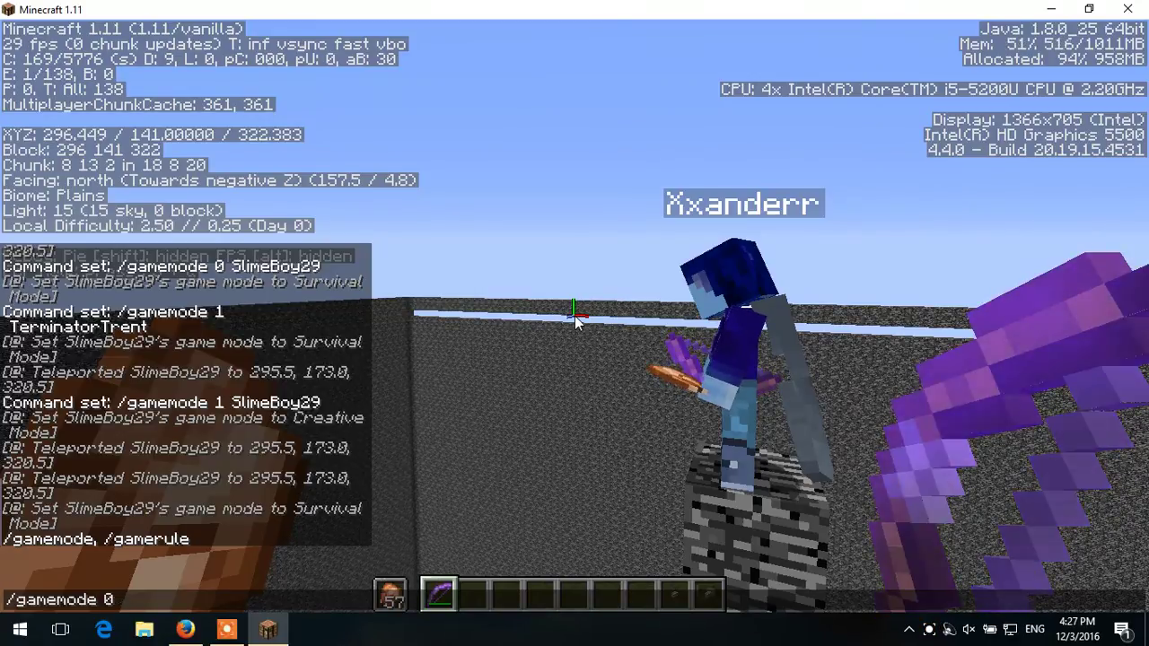
{"action": "type", "text": "x"}
{"action": "key", "text": "Escape"}
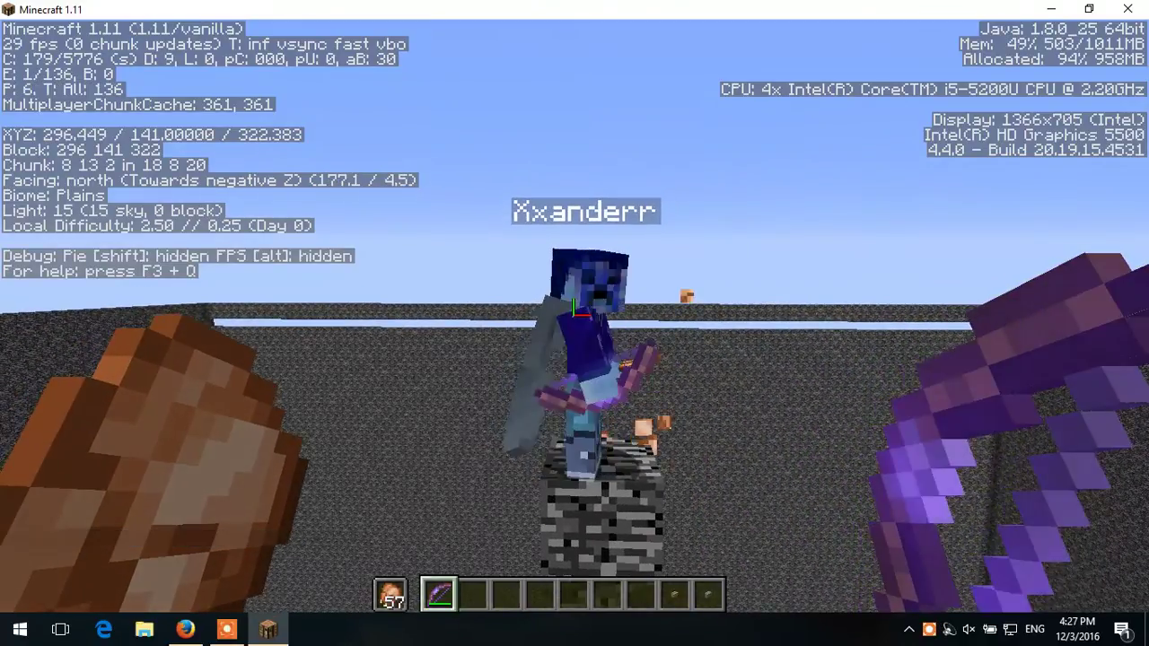
Recall and run the gamemode 0 command setting the opponent to Survival.
{"action": "key", "text": "t"}
{"action": "key", "text": "Up"}
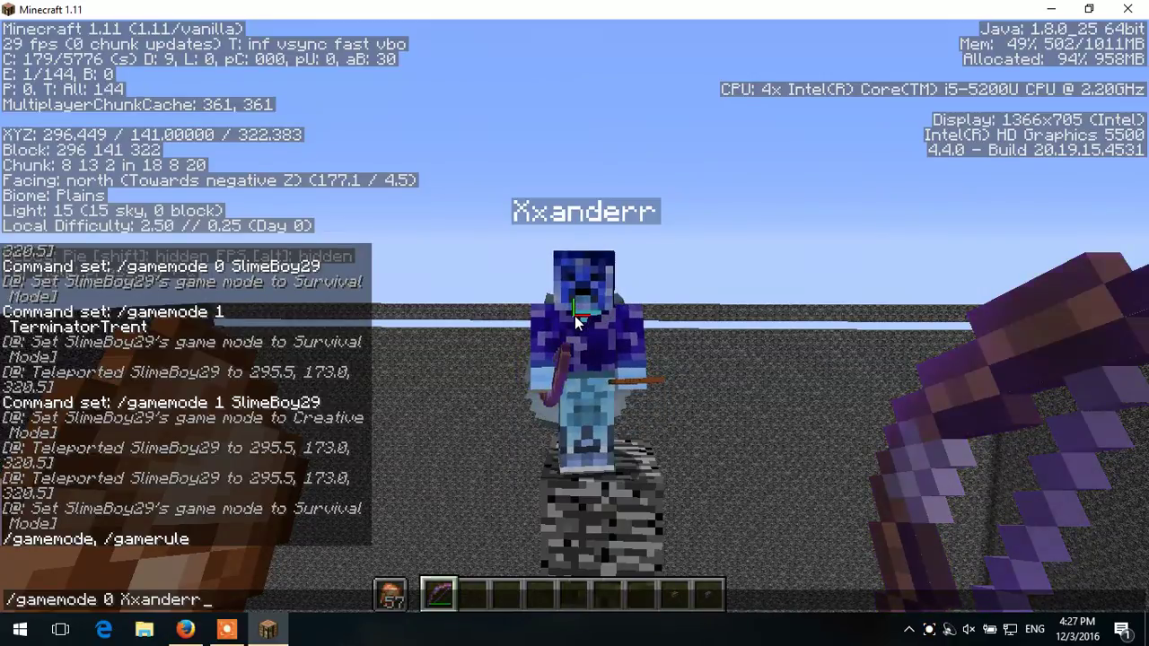
{"action": "key", "text": "Return"}
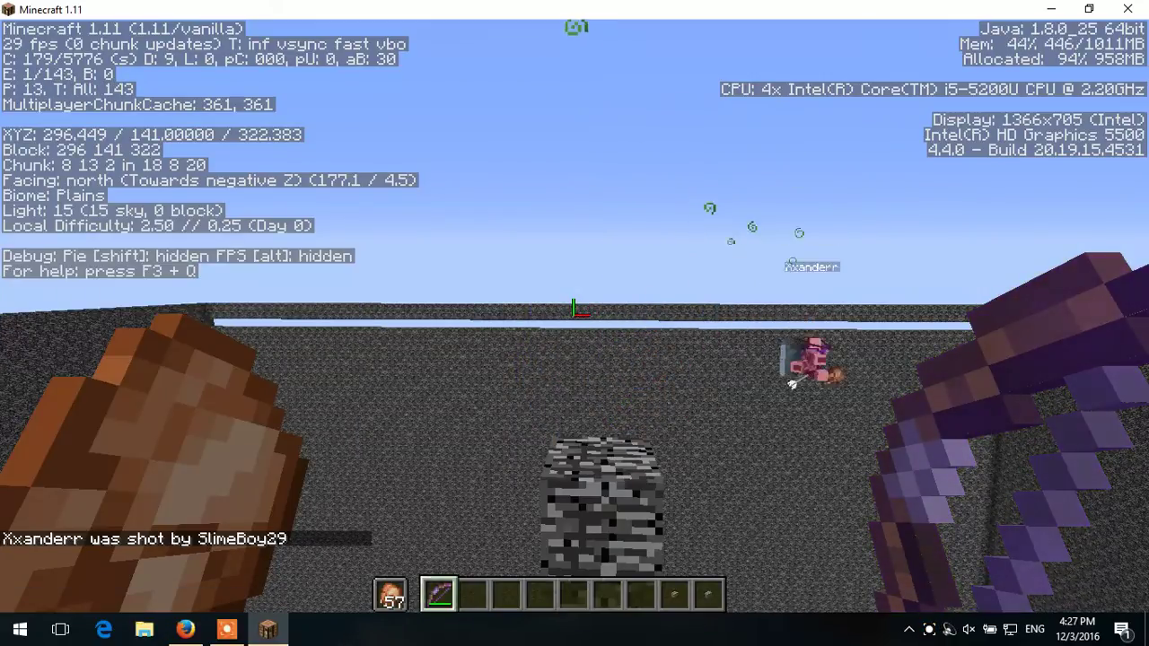
{"action": "key", "text": "t"}
{"action": "type", "text": "/gamemode 1 Xxanderr"}
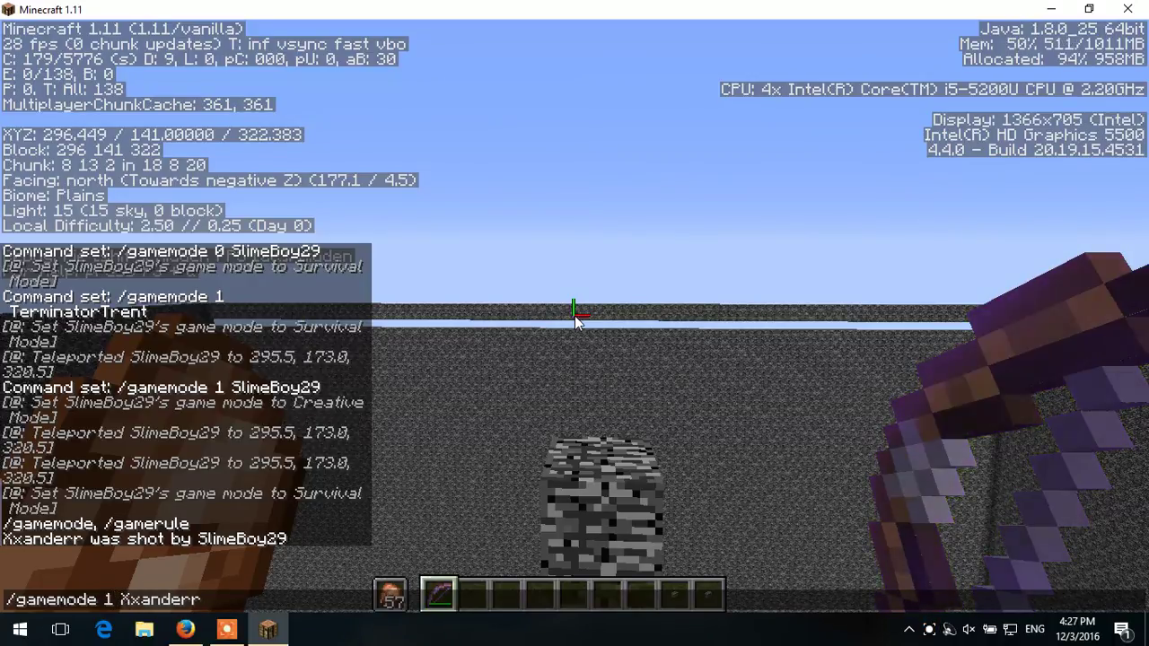
Teleport Xxanderr to TerminatorTrent with a /tp command.
{"action": "key", "text": "Escape"}
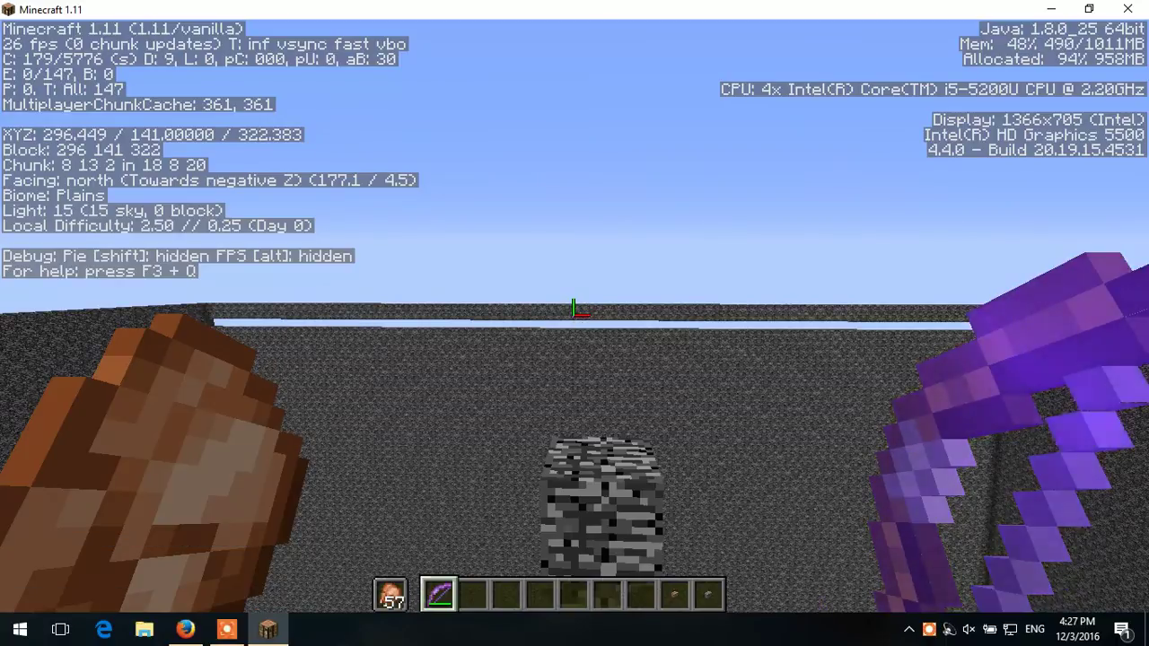
{"action": "key", "text": "space"}
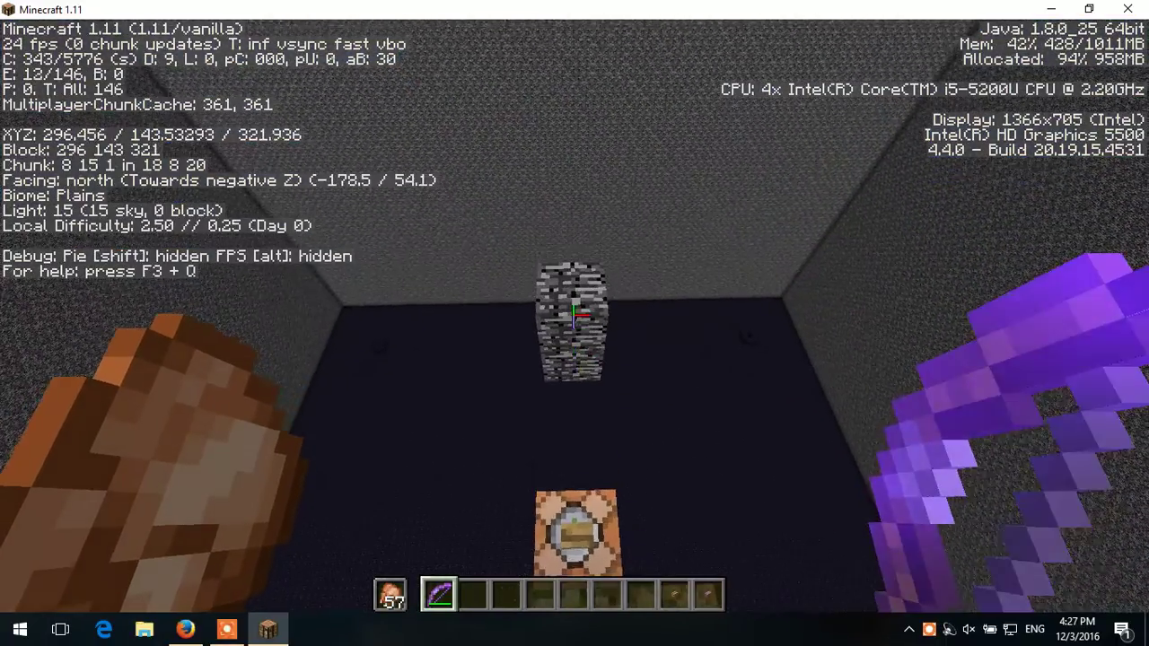
{"action": "key", "text": "slash"}
{"action": "type", "text": "tp c"}
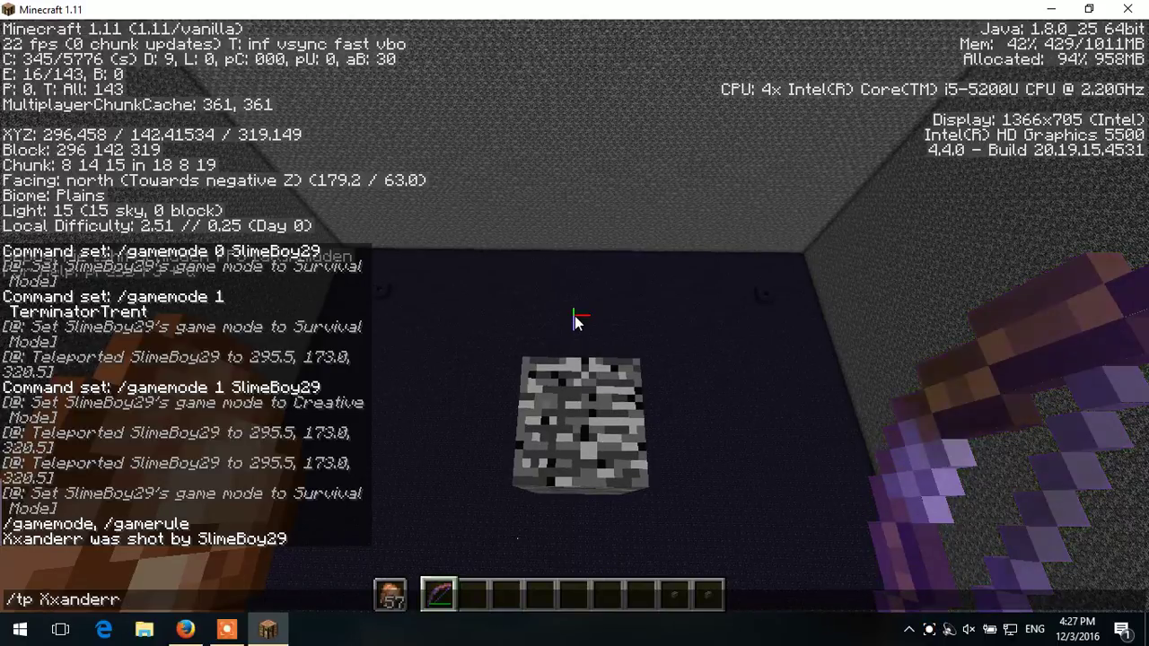
{"action": "key", "text": "Return"}
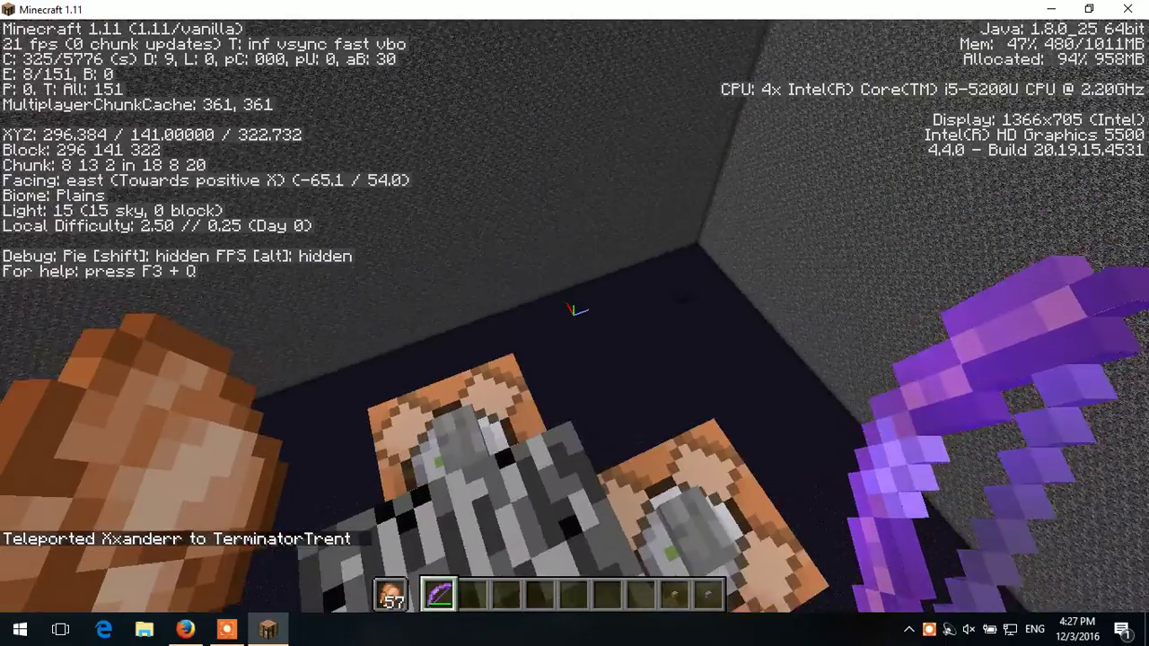
Fill the inventory with full 64-stacks of Arrows of Poison.
{"action": "key", "text": "e"}
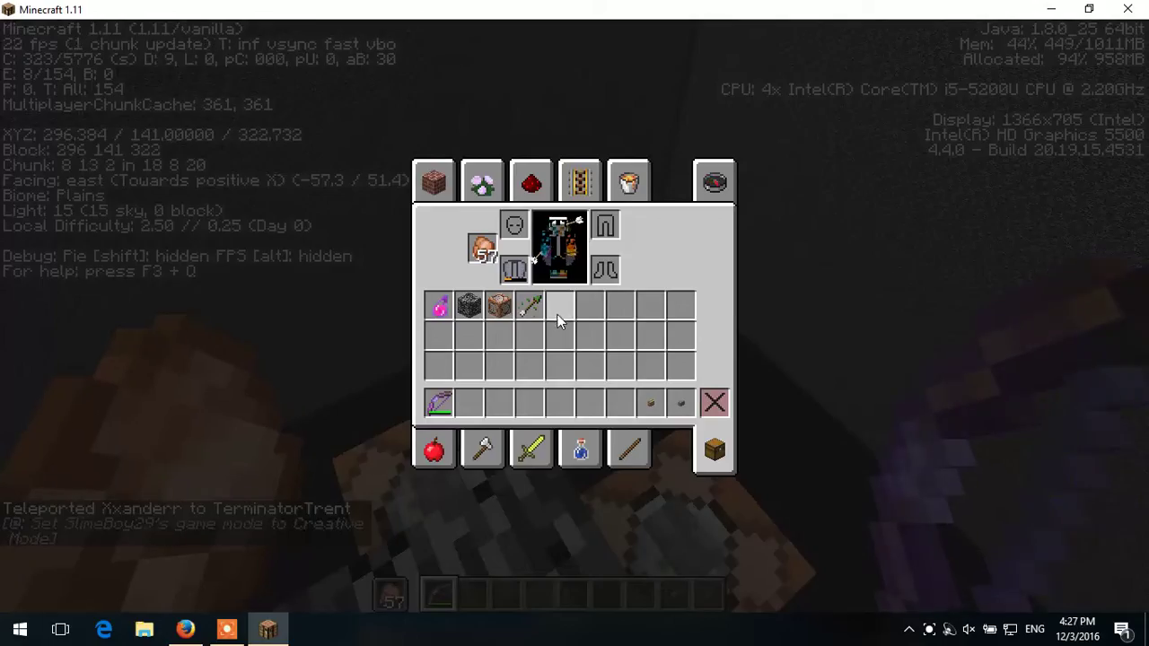
{"action": "left_click", "coordinate": [476, 446]}
{"action": "left_click", "coordinate": [525, 447]}
{"action": "scroll", "coordinate": [583, 355], "scroll_direction": "down", "scroll_amount": 1}
{"action": "left_click", "coordinate": [572, 361]}
{"action": "left_click", "coordinate": [715, 450]}
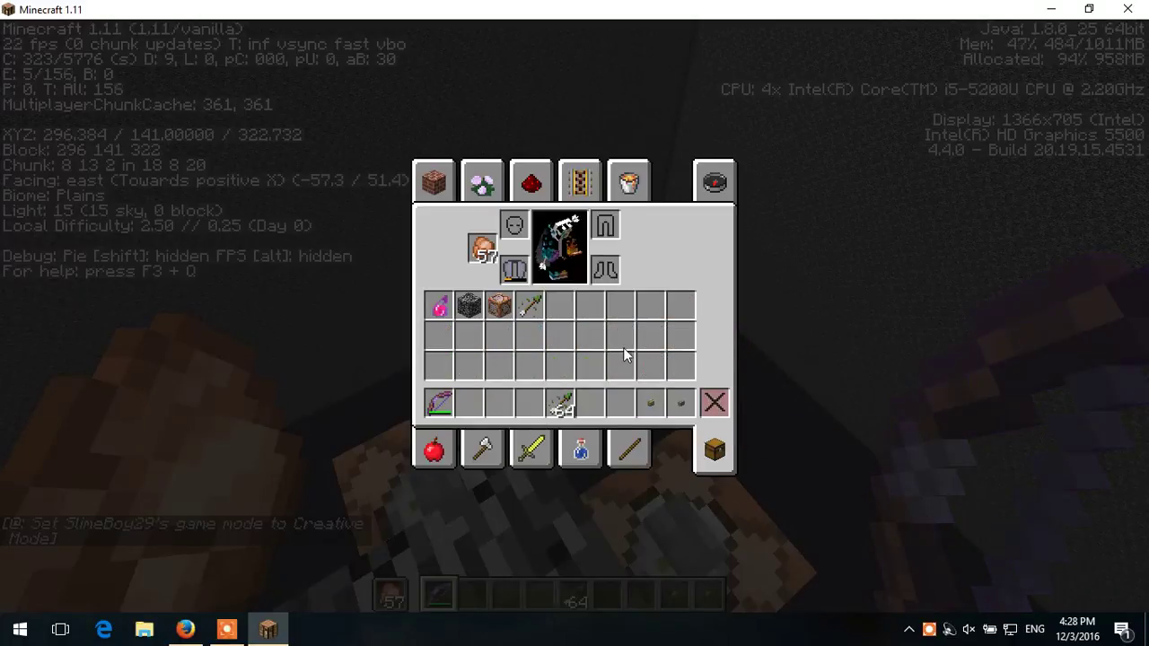
{"action": "left_click", "coordinate": [530, 306]}
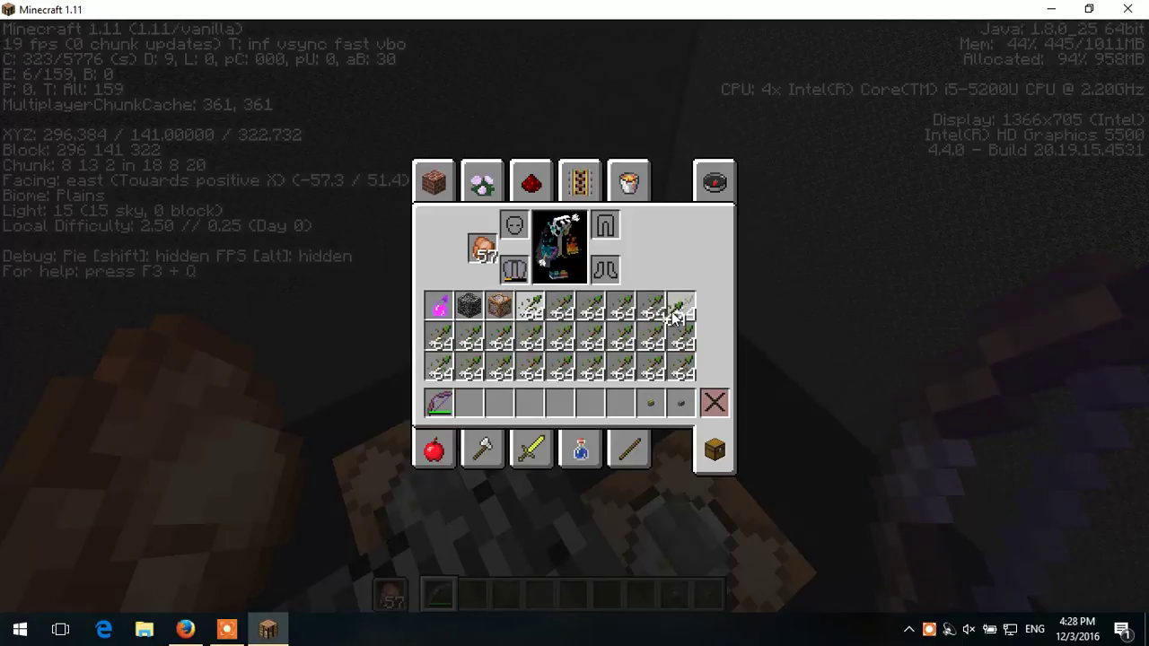
{"action": "key", "text": "e"}
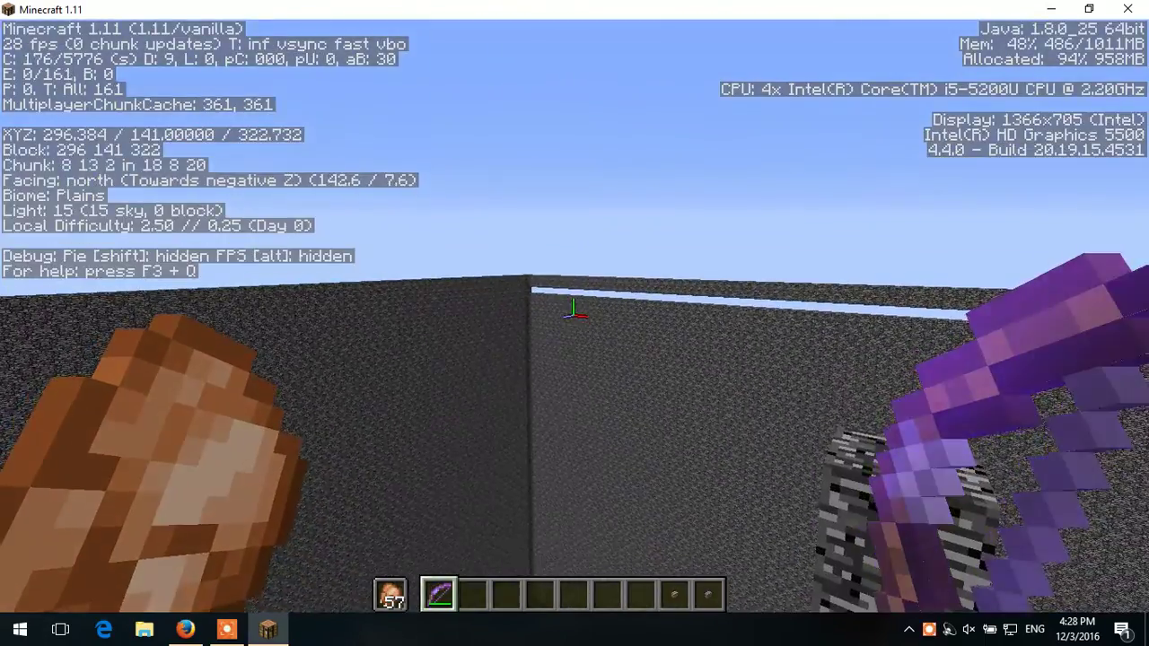
{"action": "key", "text": "space"}
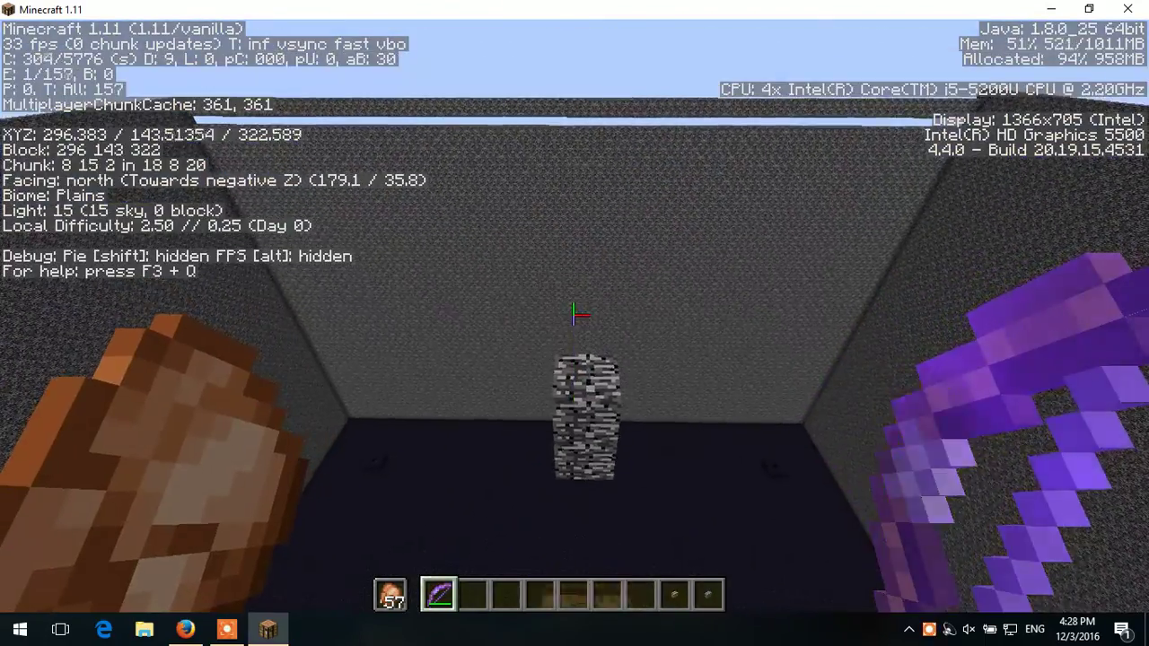
{"action": "key", "text": "w"}
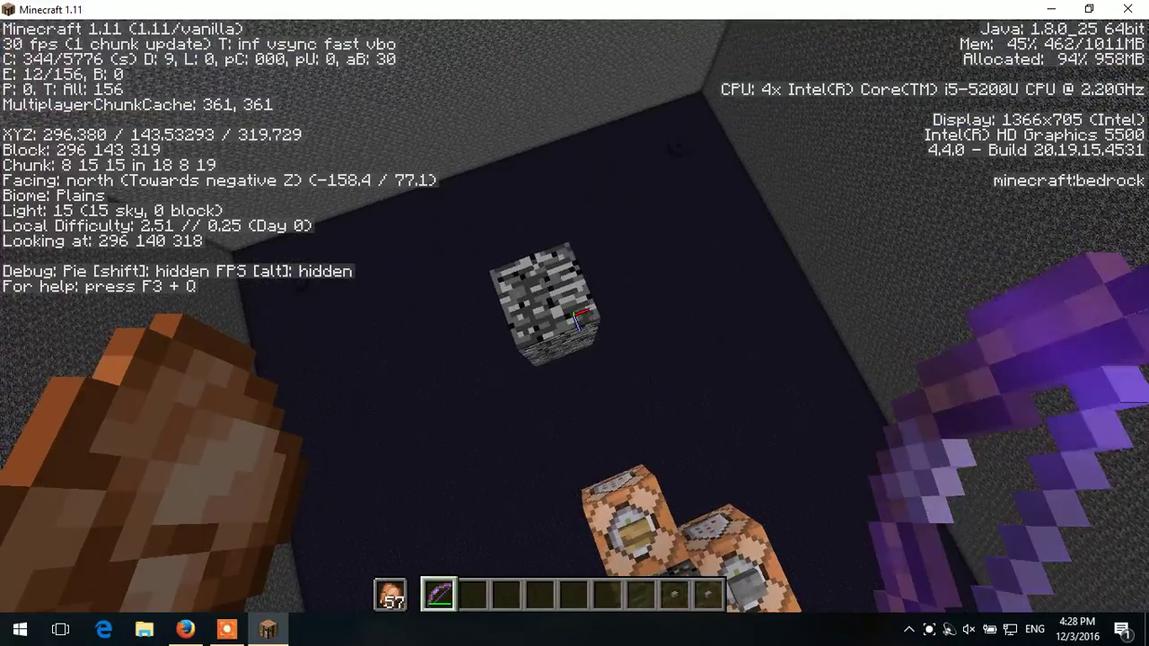
{"action": "key", "text": "t"}
{"action": "key", "text": "Escape"}
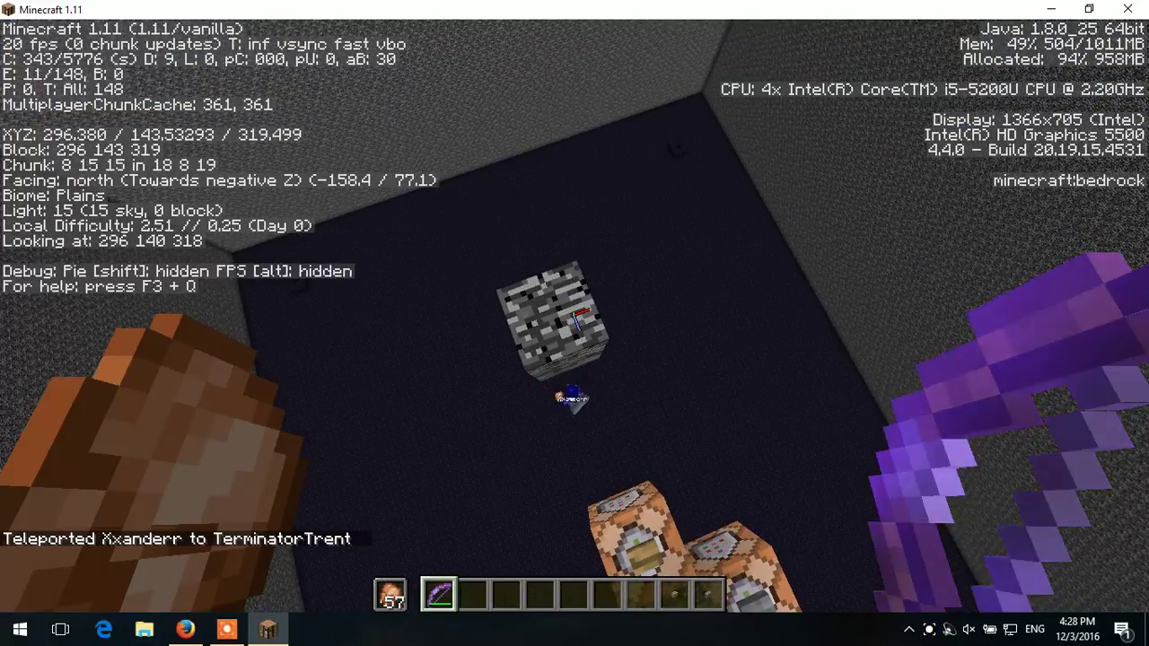
{"action": "key", "text": "t"}
{"action": "key", "text": "Up"}
{"action": "key", "text": "backslash"}
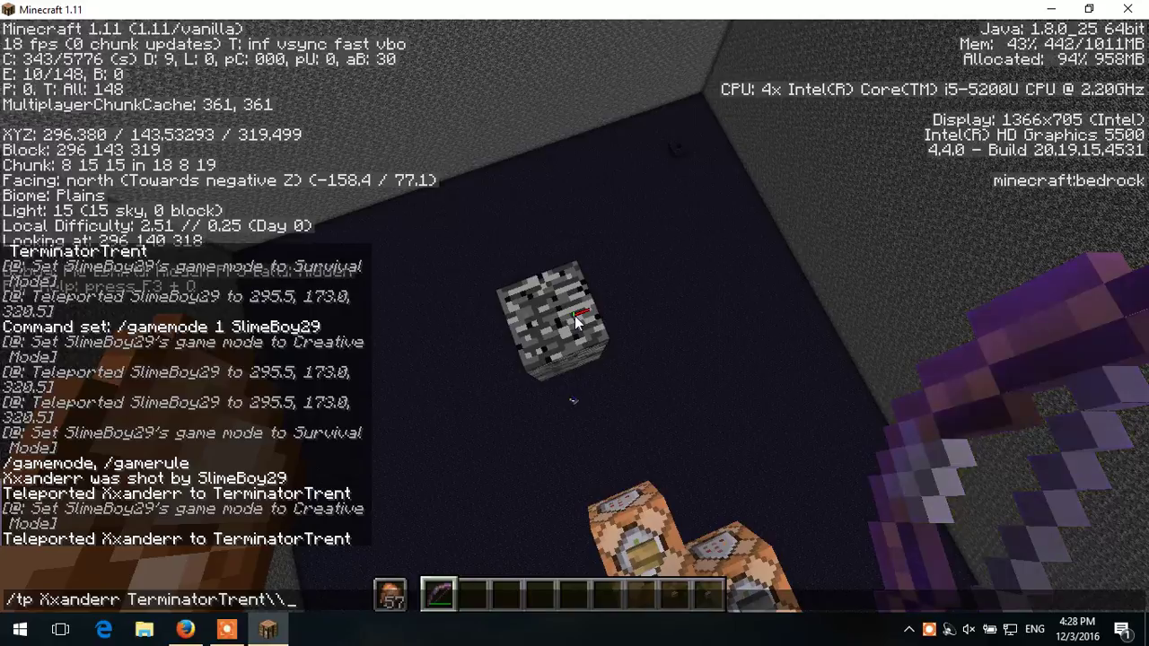
{"action": "key", "text": "BackSpace"}
{"action": "key", "text": "Return"}
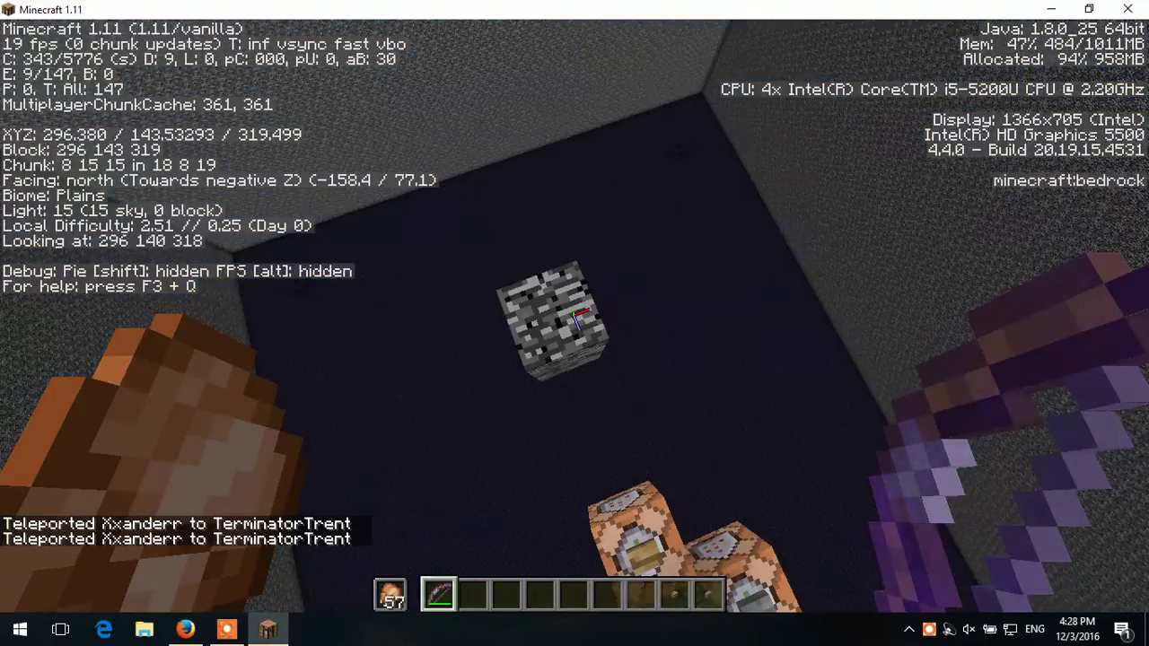
Walk onto the command block platform and run the gamemode command.
{"action": "key", "text": "s"}
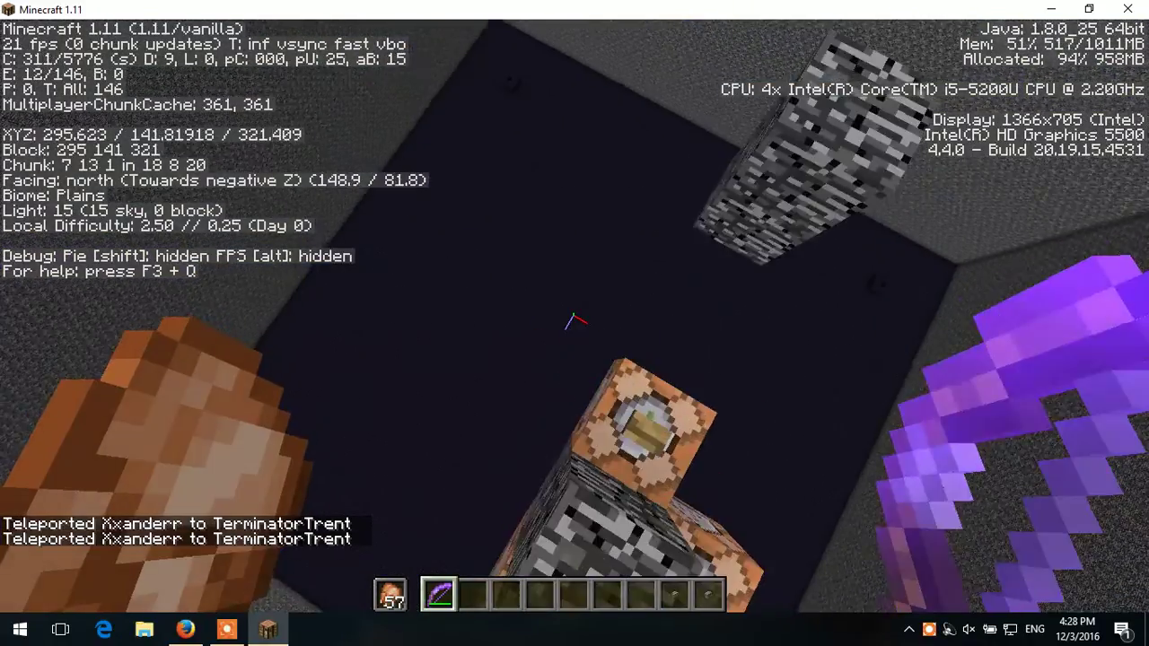
{"action": "key", "text": "w"}
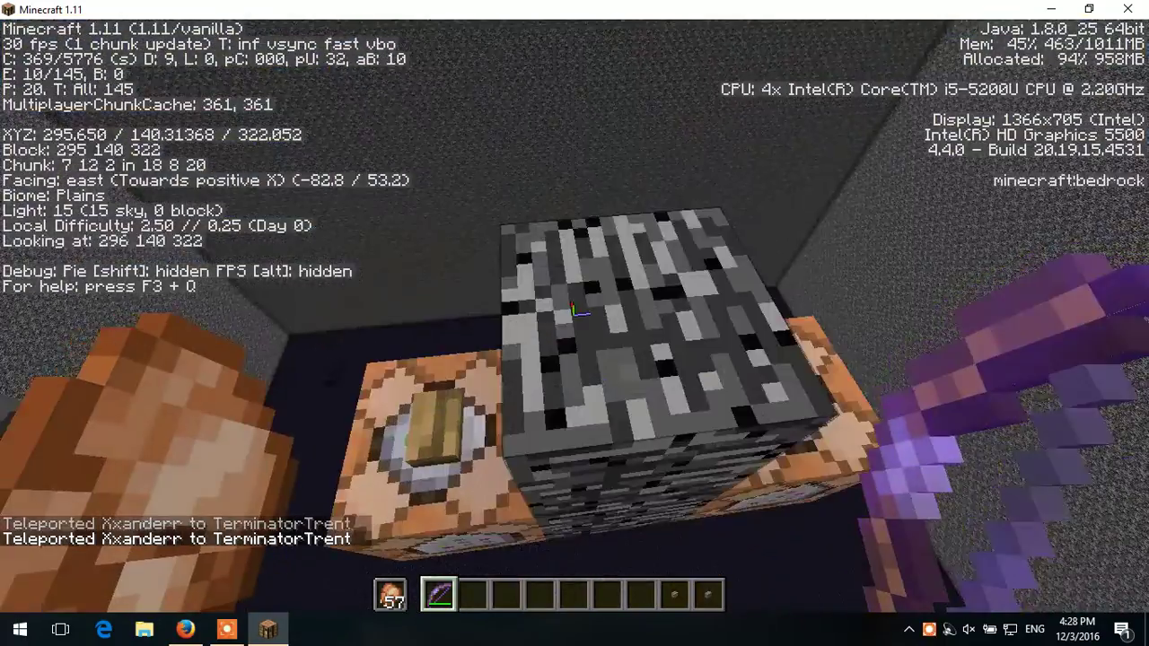
{"action": "key", "text": "w"}
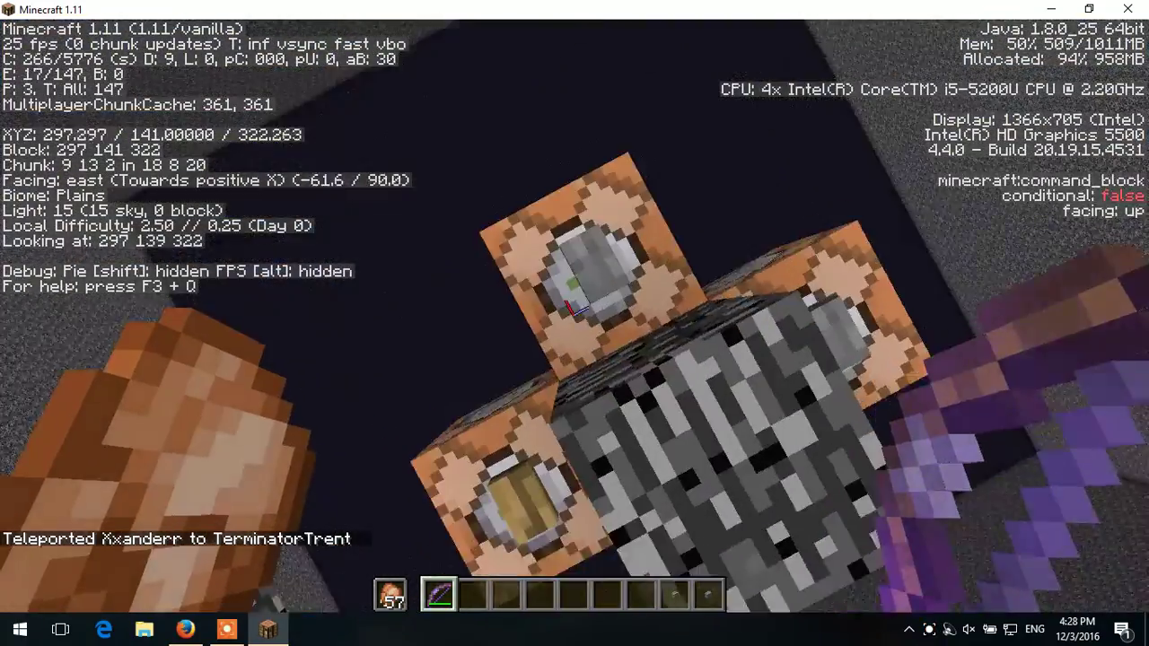
{"action": "right_click", "coordinate": [574, 310]}
{"action": "key", "text": "w"}
{"action": "right_click", "coordinate": [575, 310]}
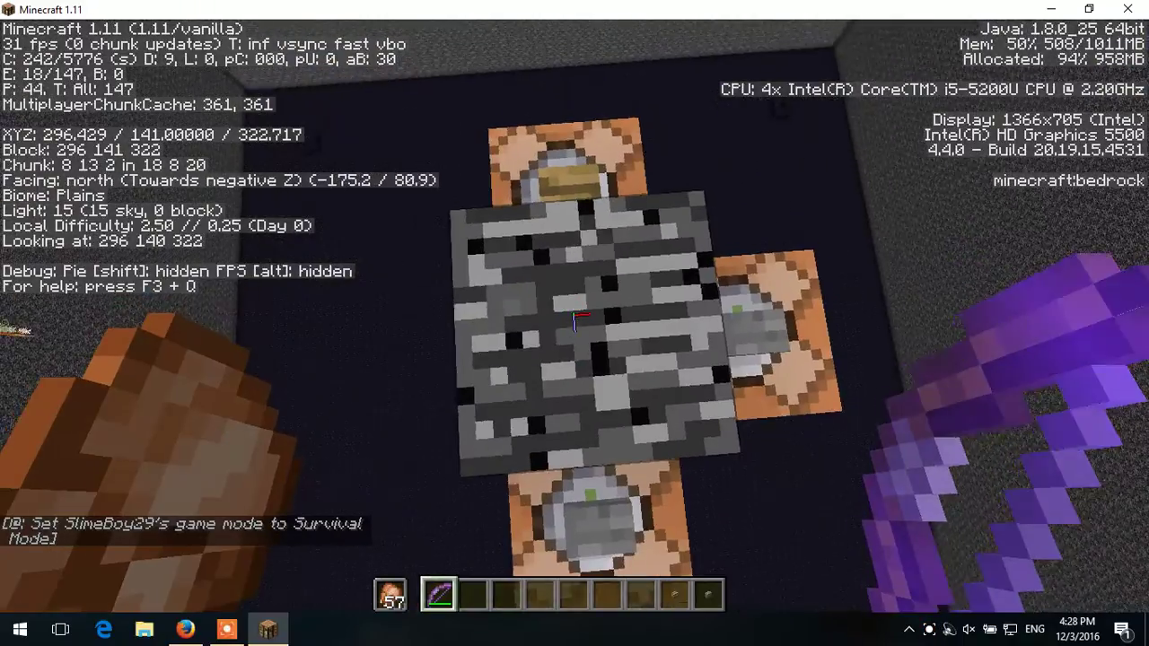
{"action": "right_click", "coordinate": [573, 315]}
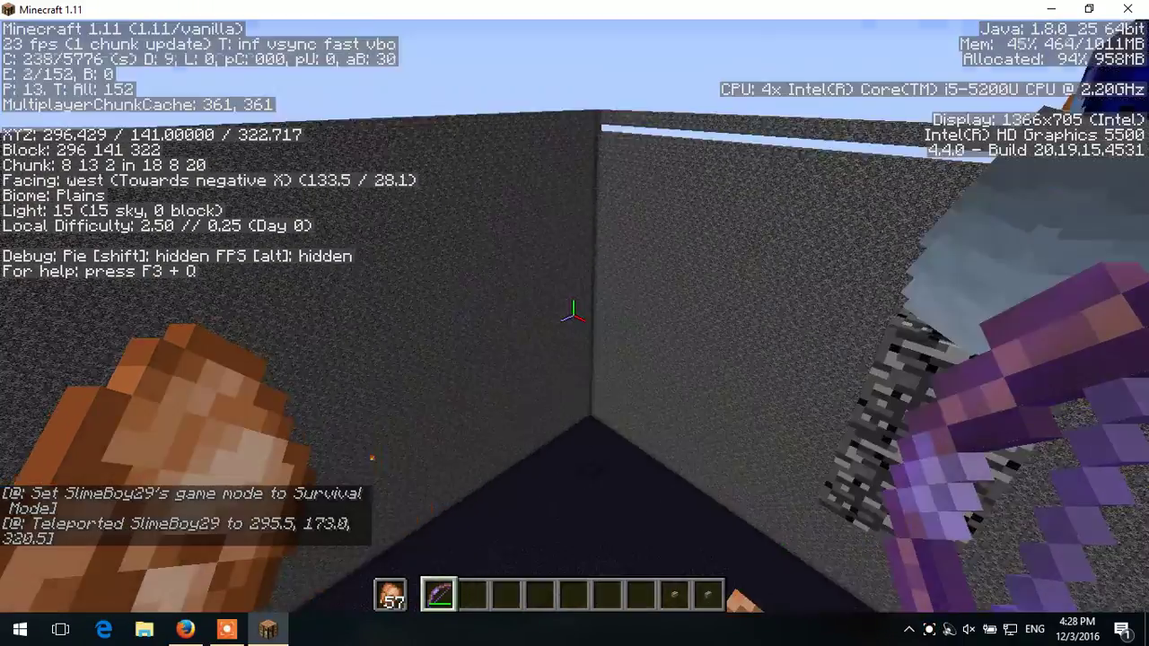
{"action": "right_click", "coordinate": [575, 314]}
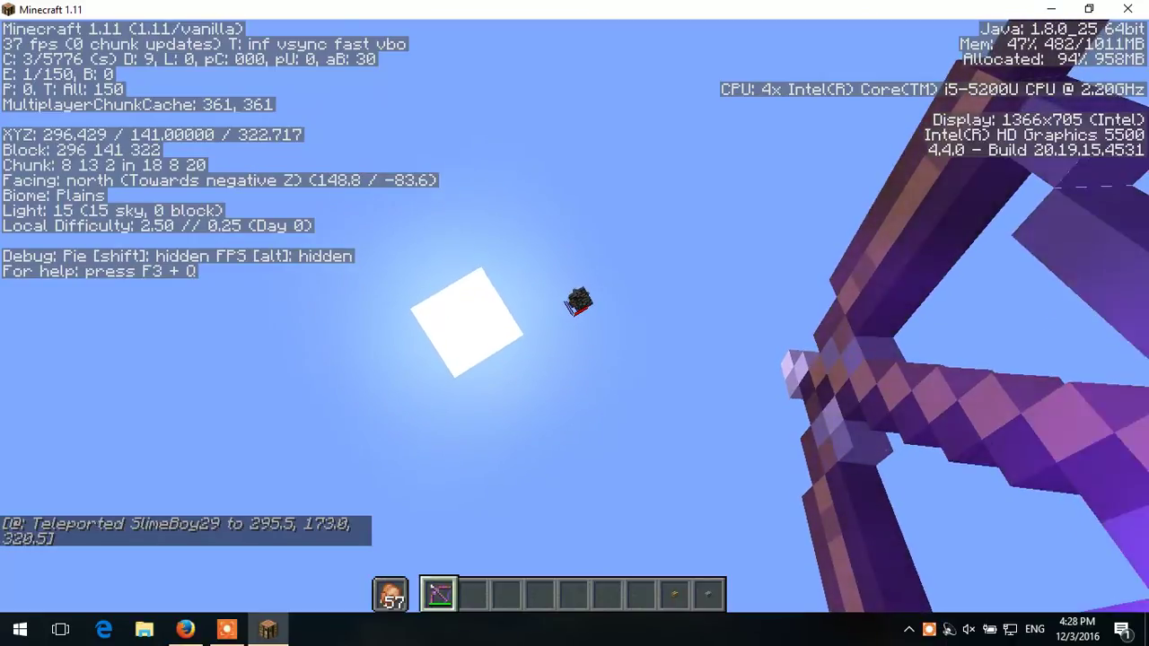
{"action": "right_click", "coordinate": [575, 323]}
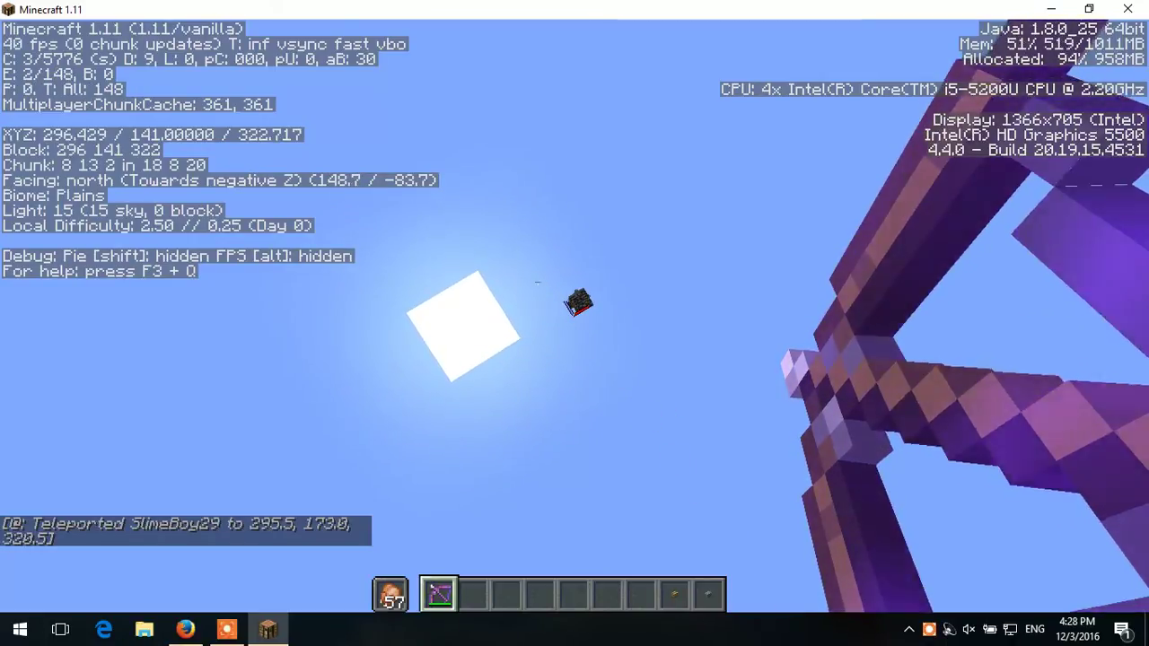
{"action": "right_click", "coordinate": [575, 324]}
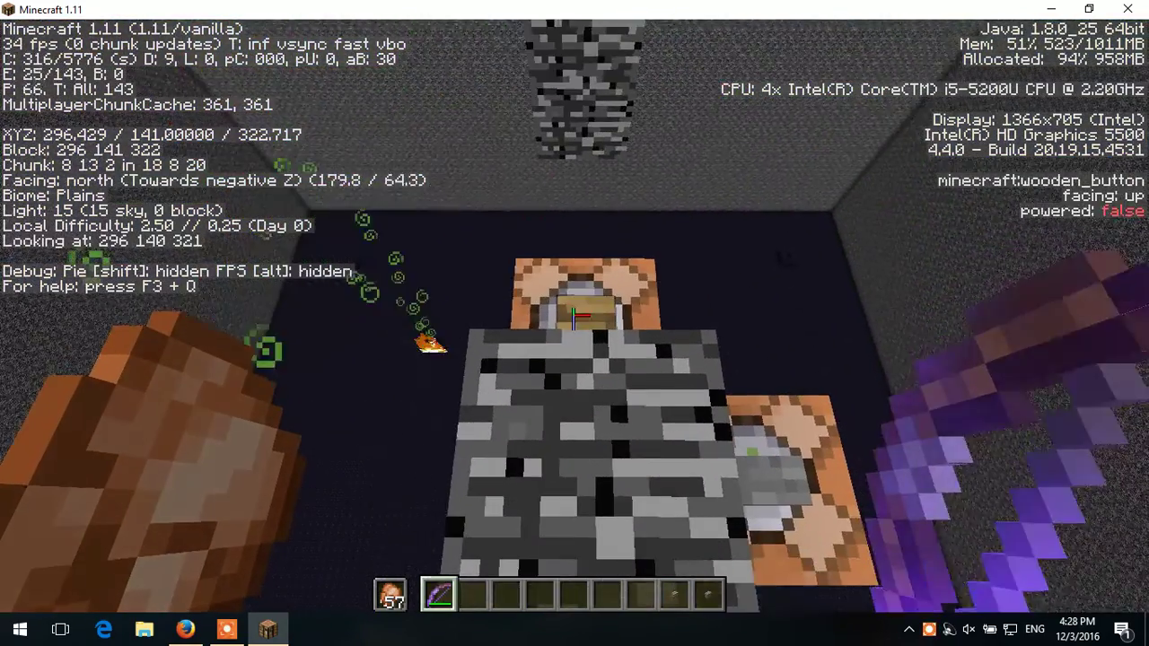
Launch SlimeBoy29 with the wooden button and draw the bow upward.
{"action": "right_click", "coordinate": [575, 316]}
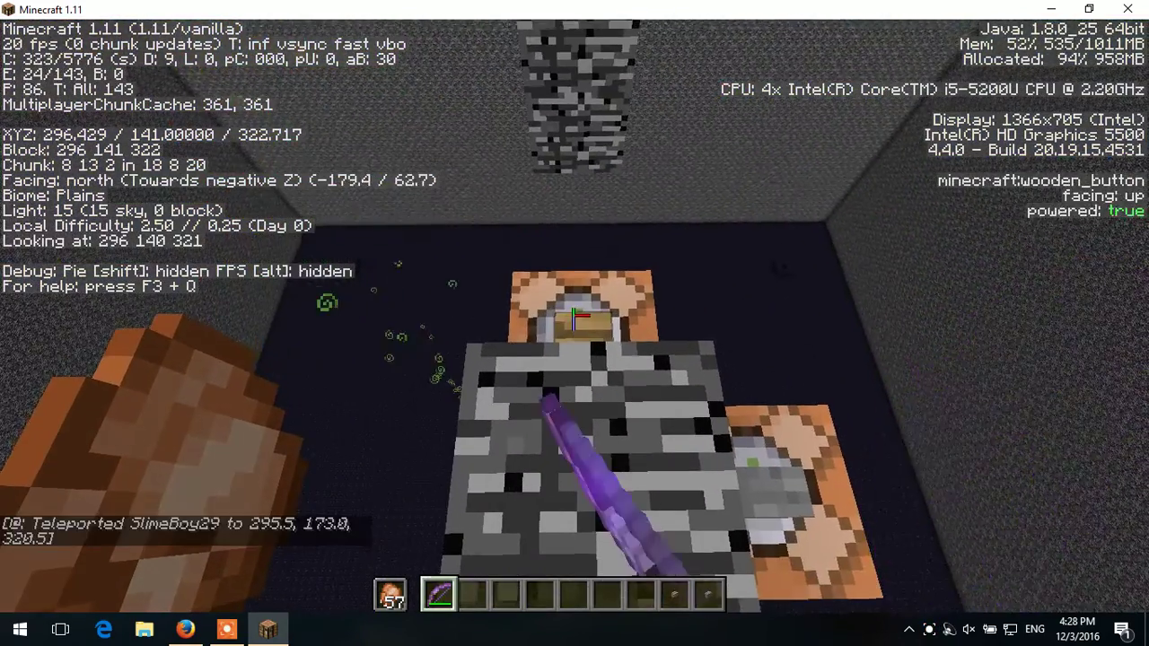
{"action": "key", "text": "e"}
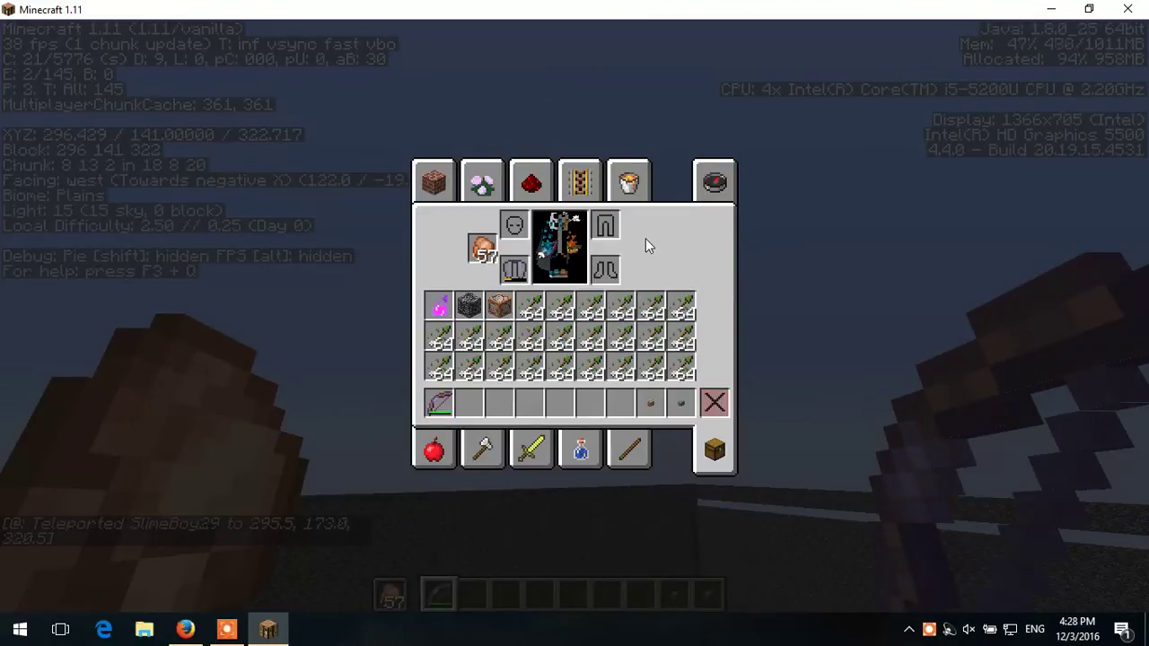
{"action": "key", "text": "e"}
{"action": "right_click", "coordinate": [575, 316]}
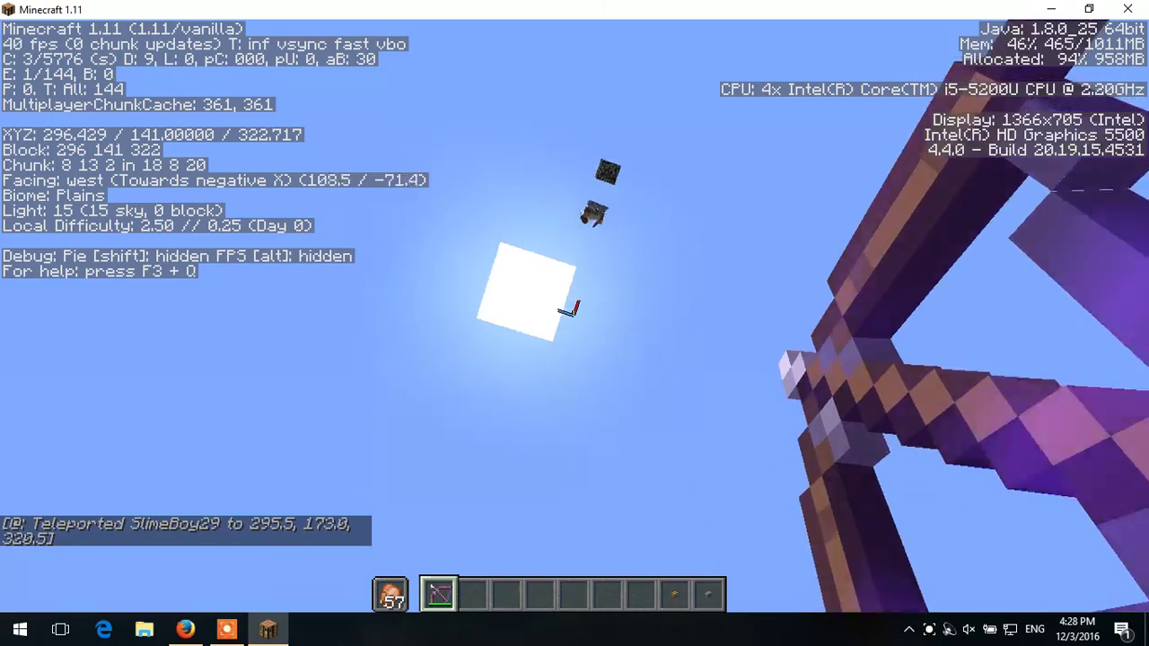
{"action": "right_click", "coordinate": [575, 309]}
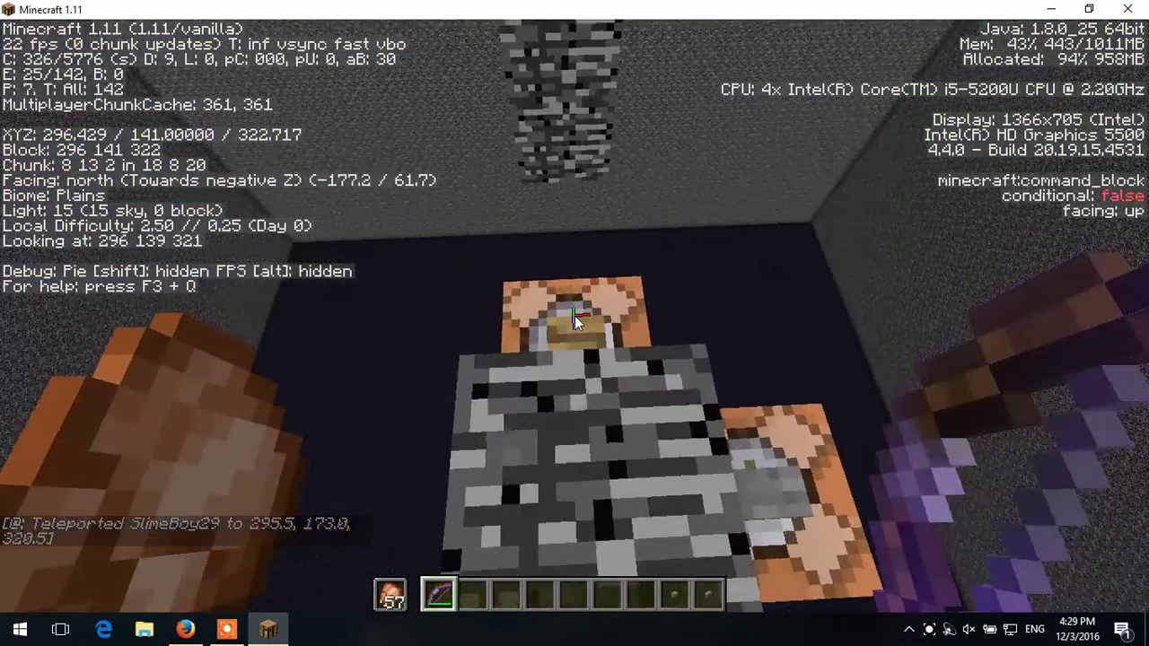
Check the teleport block's settings, relaunch SlimeBoy29, and shoot arrows at them.
{"action": "right_click", "coordinate": [575, 316]}
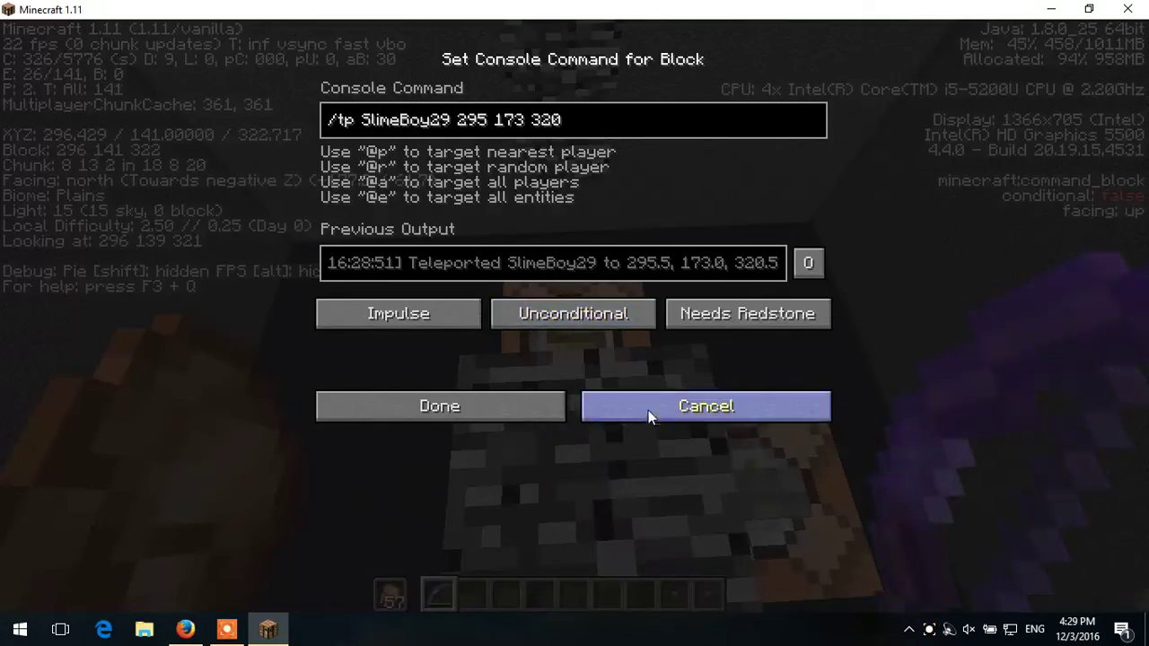
{"action": "left_click", "coordinate": [706, 405]}
{"action": "right_click", "coordinate": [575, 316]}
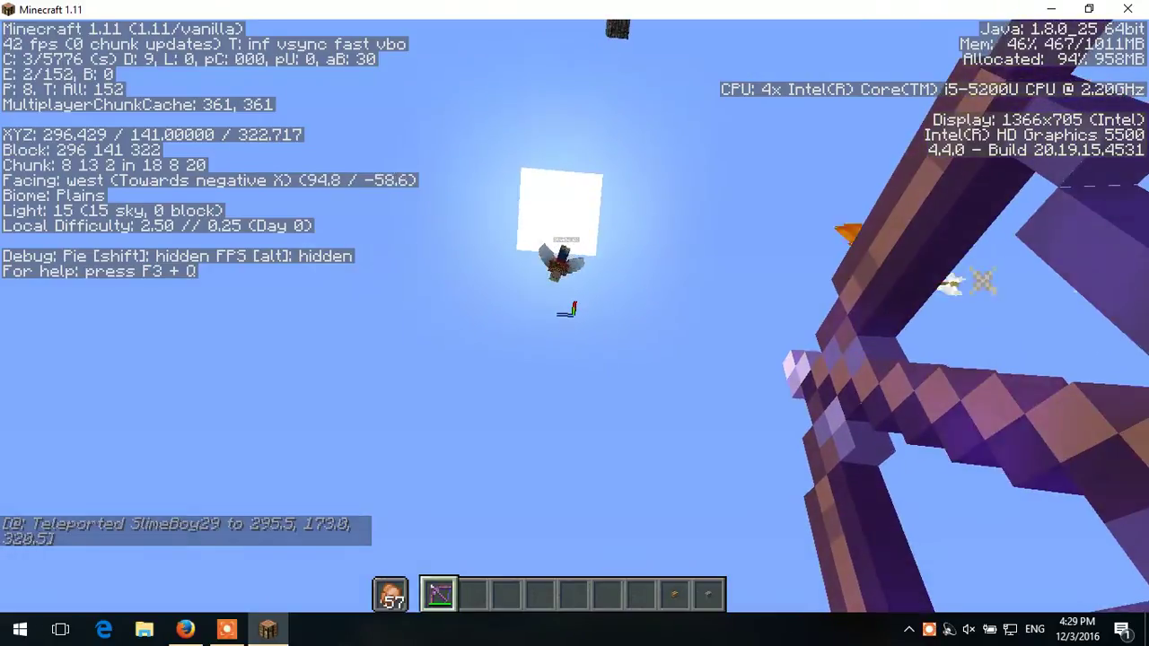
{"action": "right_click", "coordinate": [575, 323]}
{"action": "right_click", "coordinate": [575, 310]}
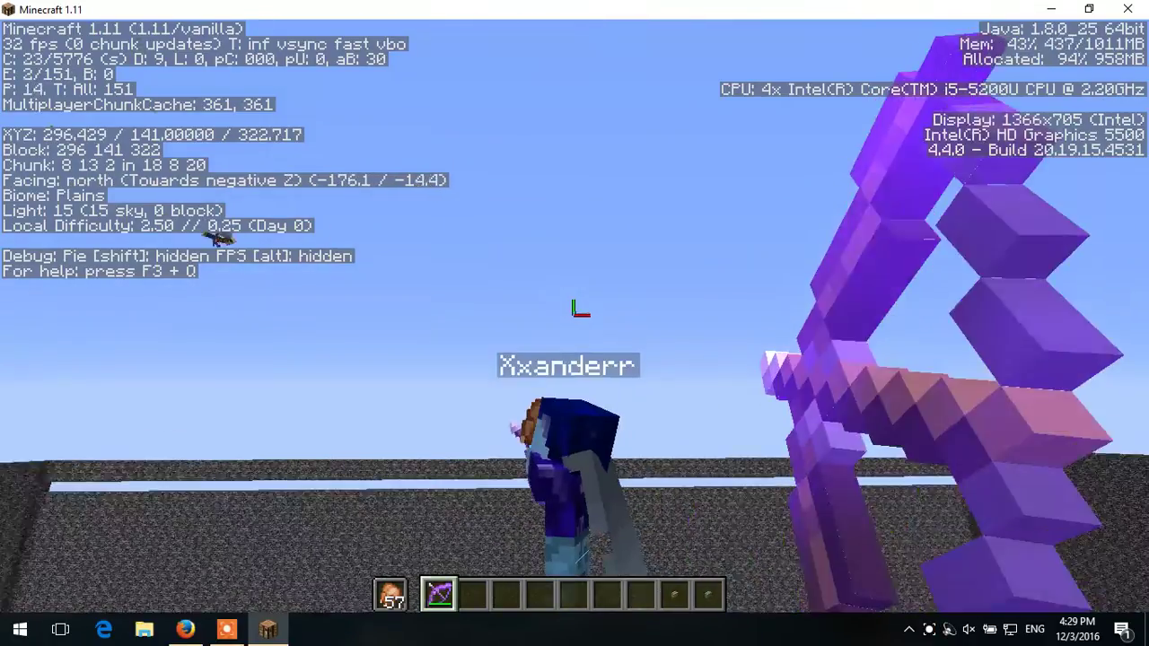
{"action": "right_click", "coordinate": [581, 310]}
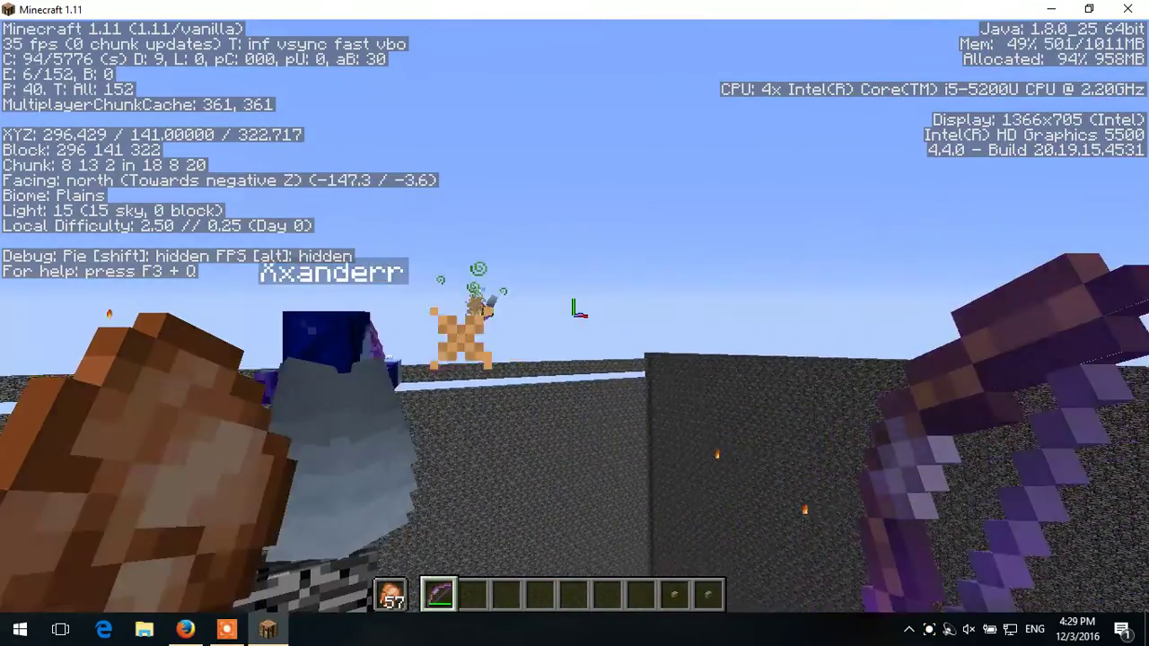
{"action": "right_click", "coordinate": [579, 309]}
Inspect the teleport and gamemode command blocks' settings without changing them.
{"action": "right_click", "coordinate": [575, 310]}
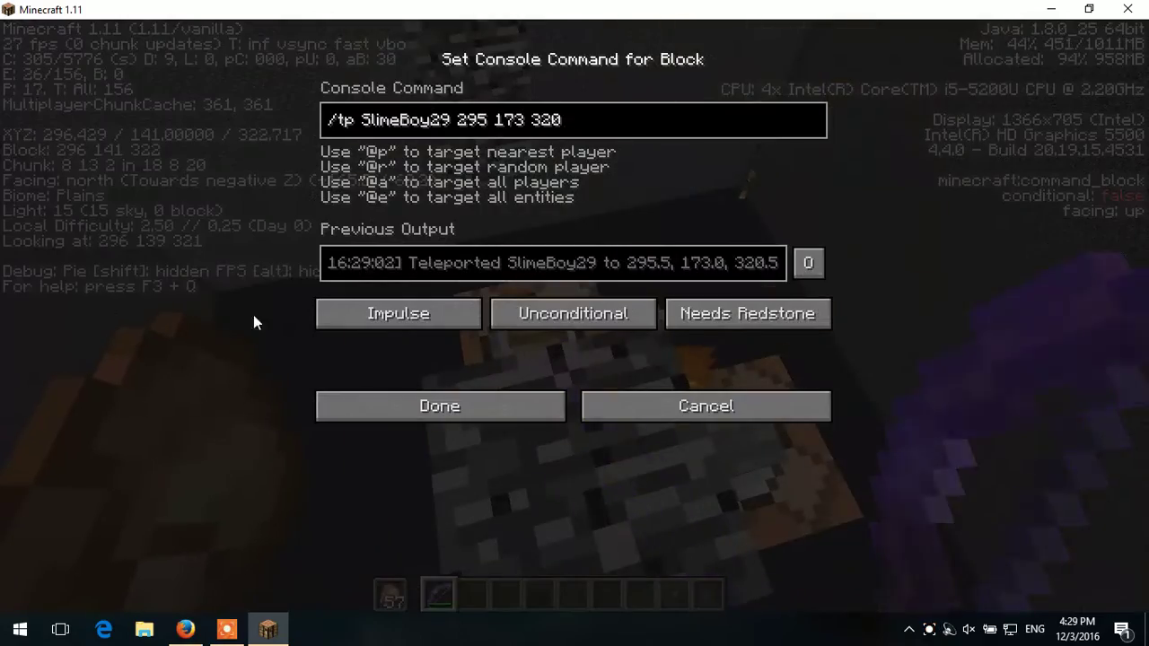
{"action": "left_click", "coordinate": [693, 397]}
{"action": "right_click", "coordinate": [574, 316]}
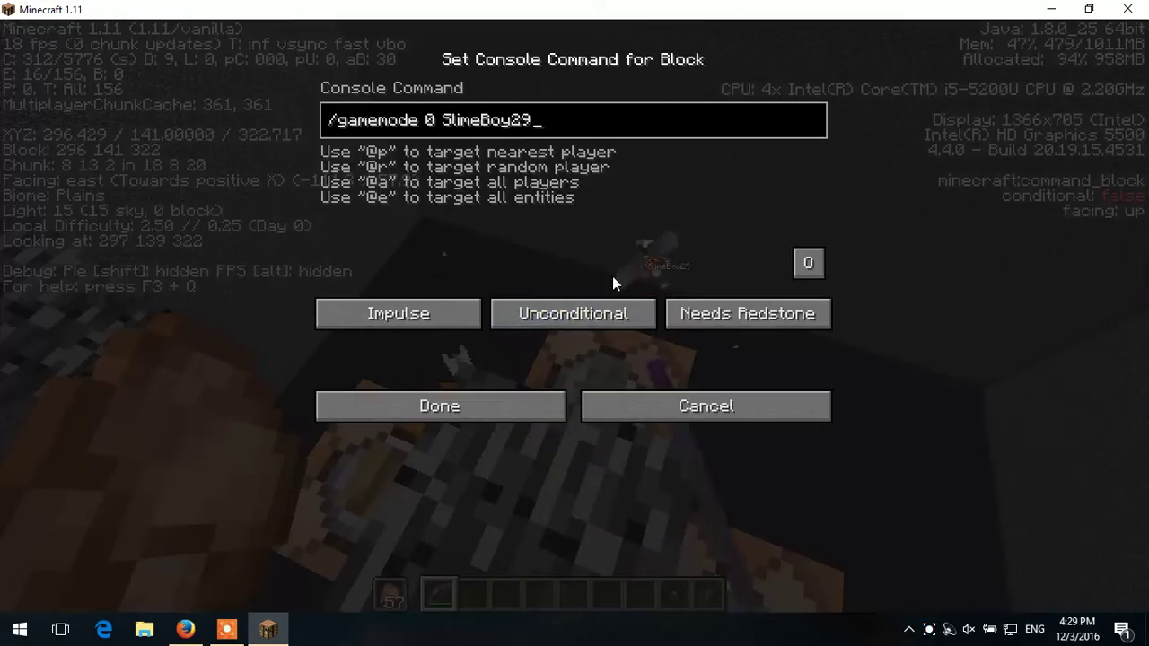
{"action": "left_click", "coordinate": [696, 406]}
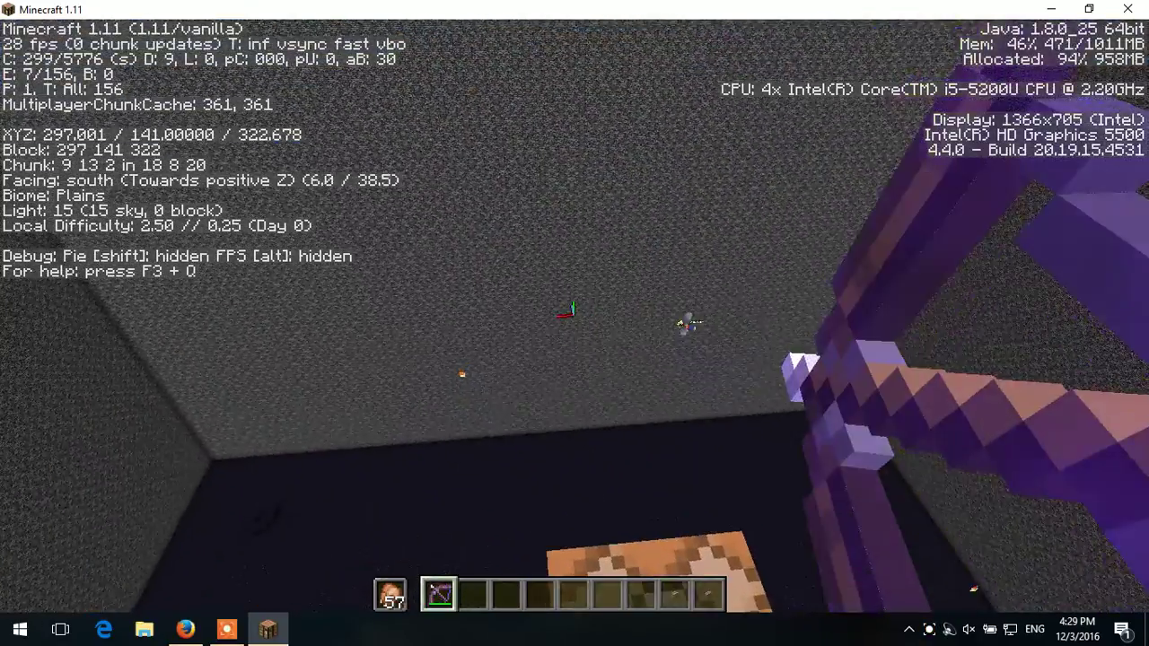
Fire several arrows at the flying player.
{"action": "left_click", "coordinate": [567, 316]}
{"action": "right_click", "coordinate": [575, 323]}
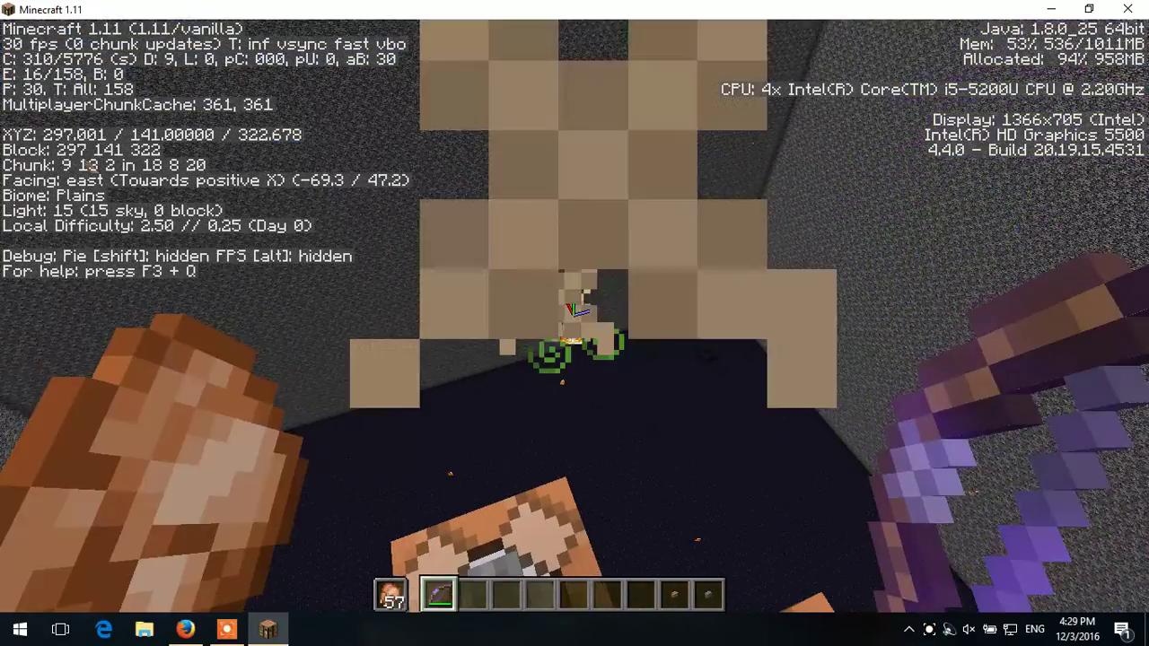
{"action": "right_click", "coordinate": [574, 323]}
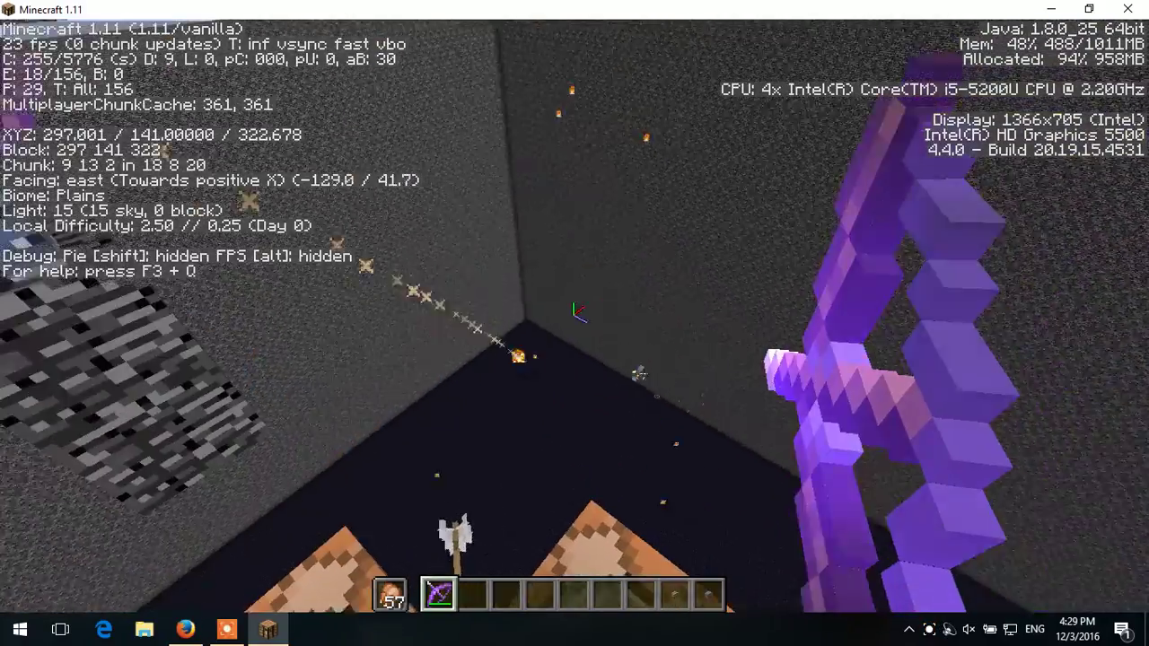
{"action": "right_click", "coordinate": [575, 323]}
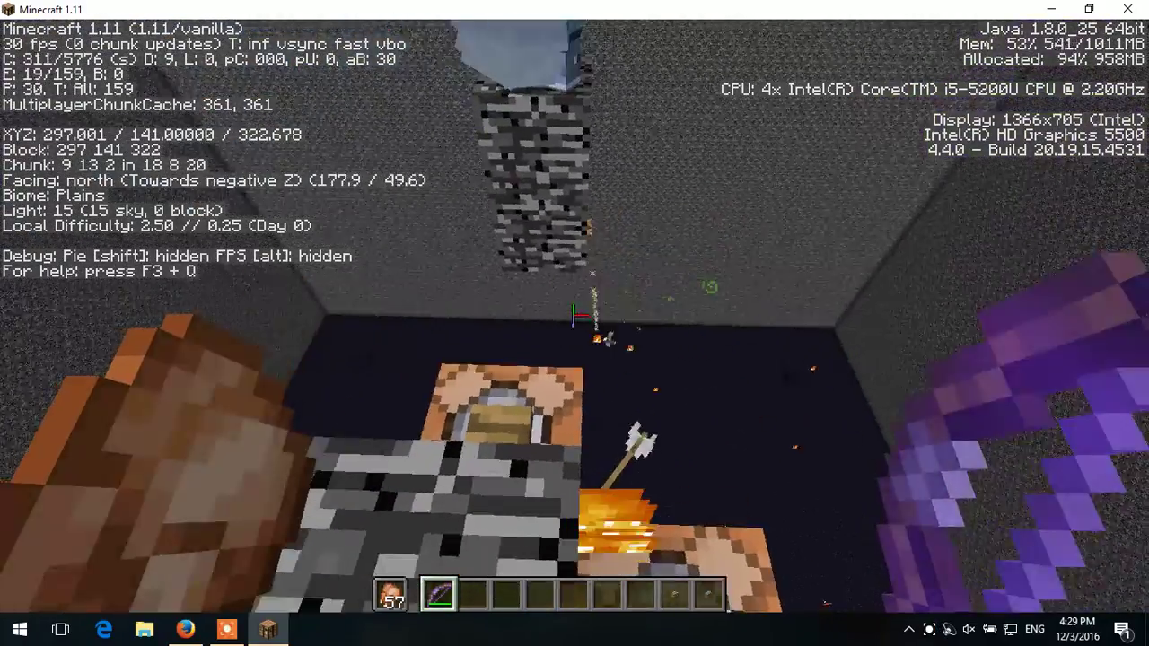
{"action": "right_click", "coordinate": [575, 314]}
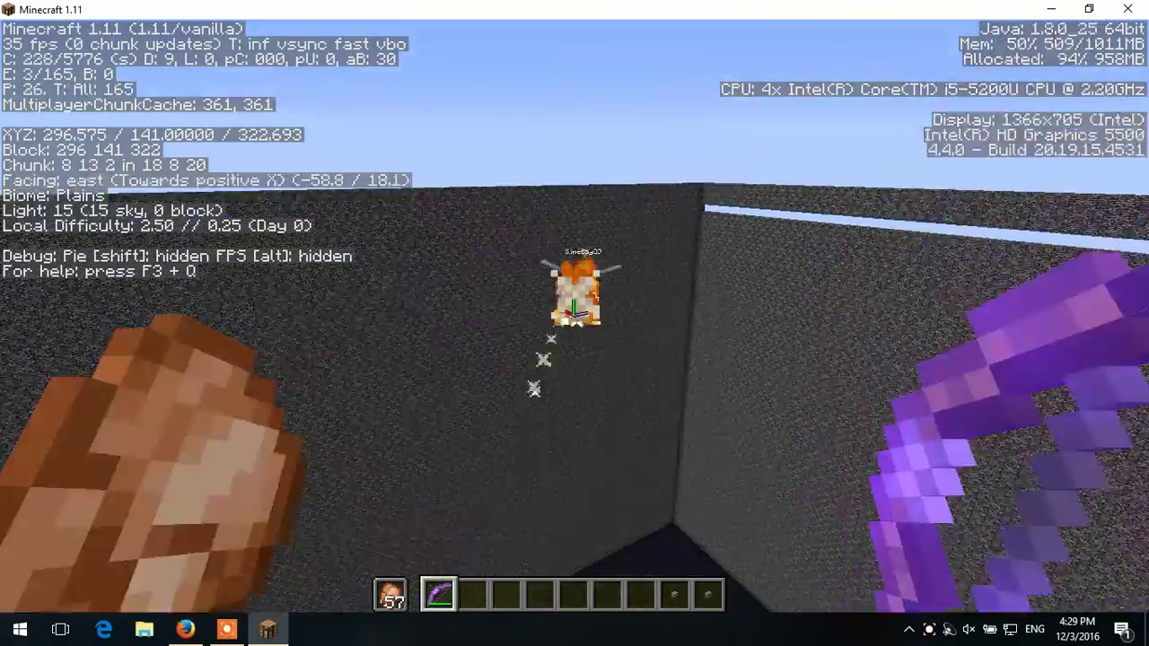
{"action": "right_click", "coordinate": [574, 310]}
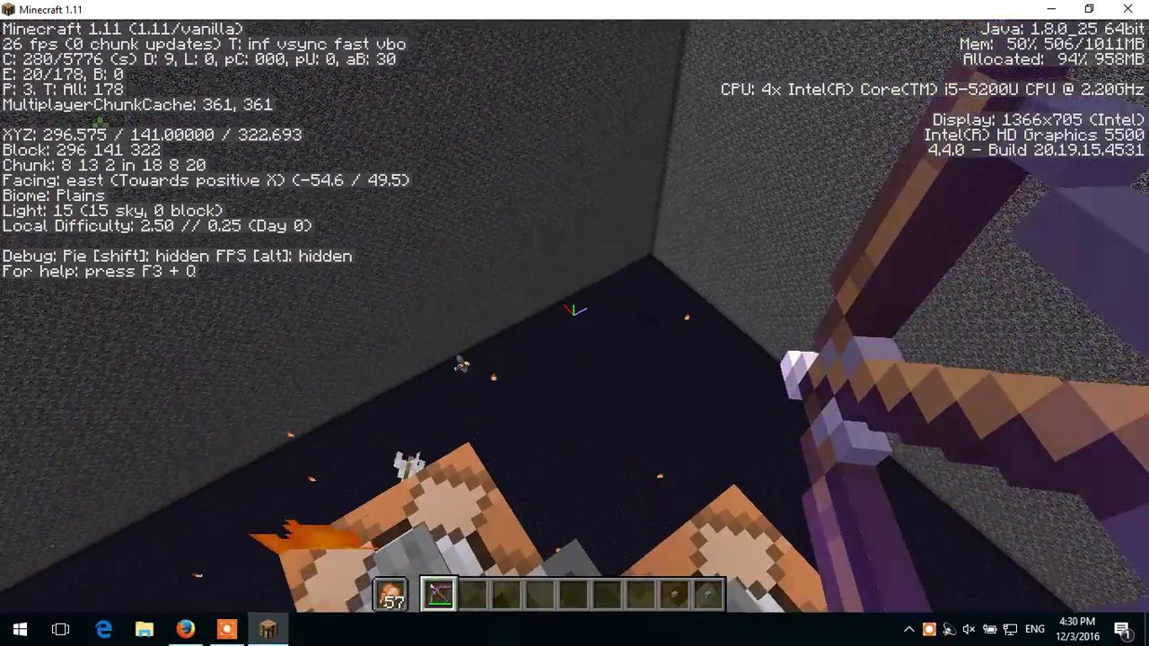
Eat a baked potato, teleport SlimeBoy29 again, and shoot them on the tower.
{"action": "right_click", "coordinate": [574, 310]}
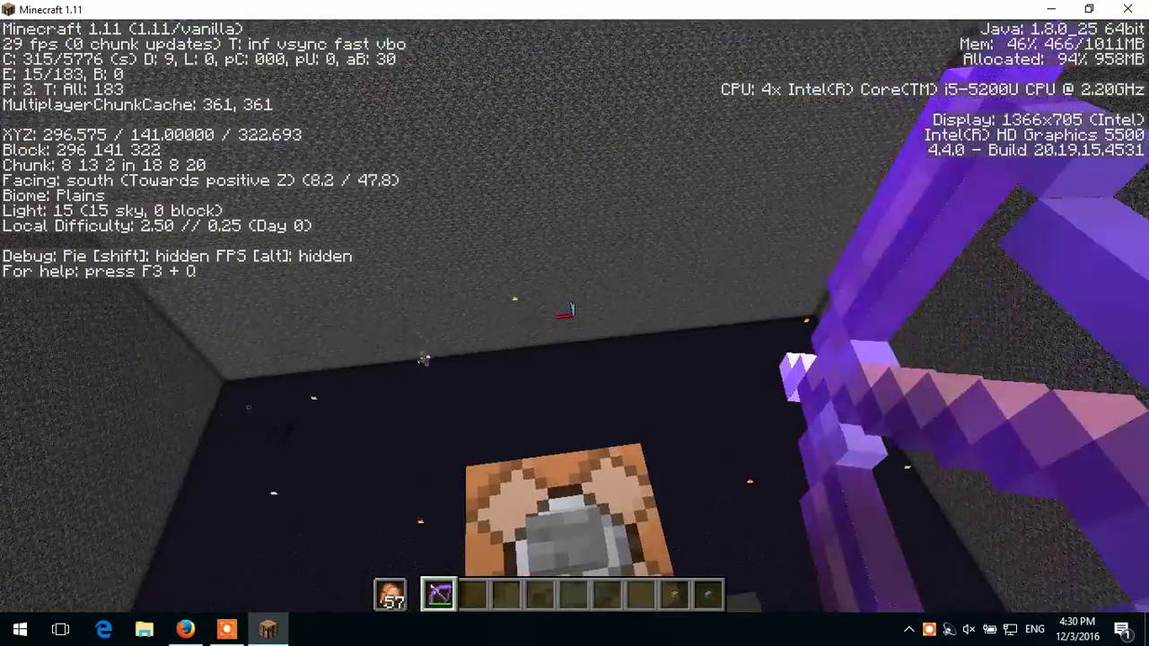
{"action": "right_click", "coordinate": [574, 310]}
{"action": "right_click", "coordinate": [568, 311]}
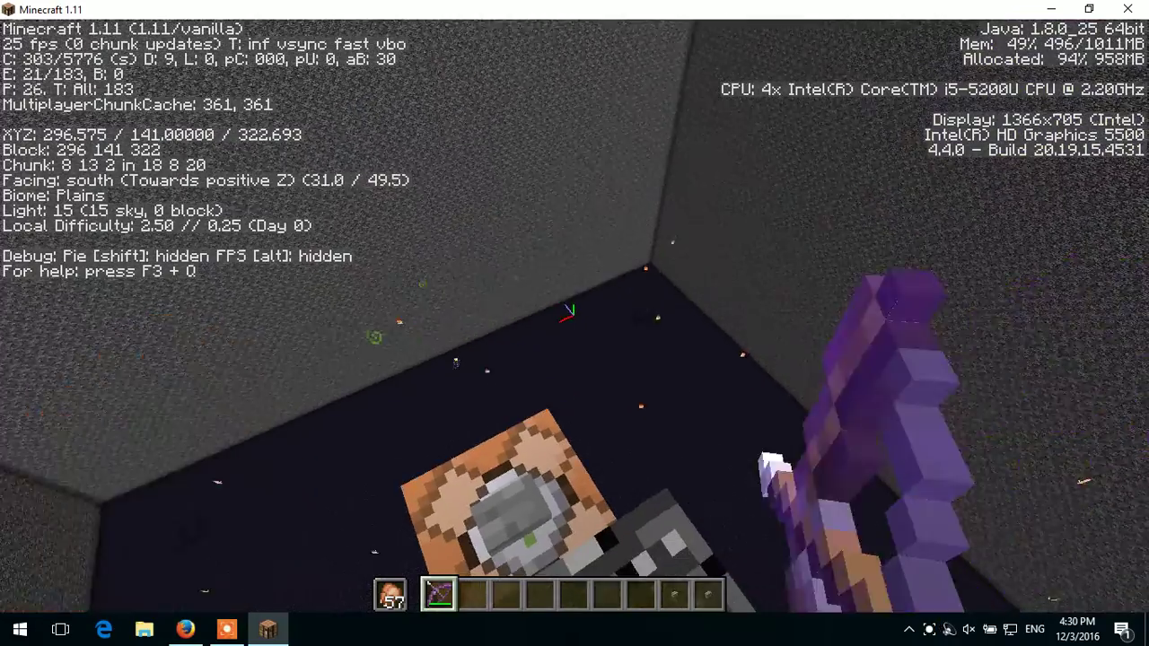
{"action": "right_click", "coordinate": [569, 312]}
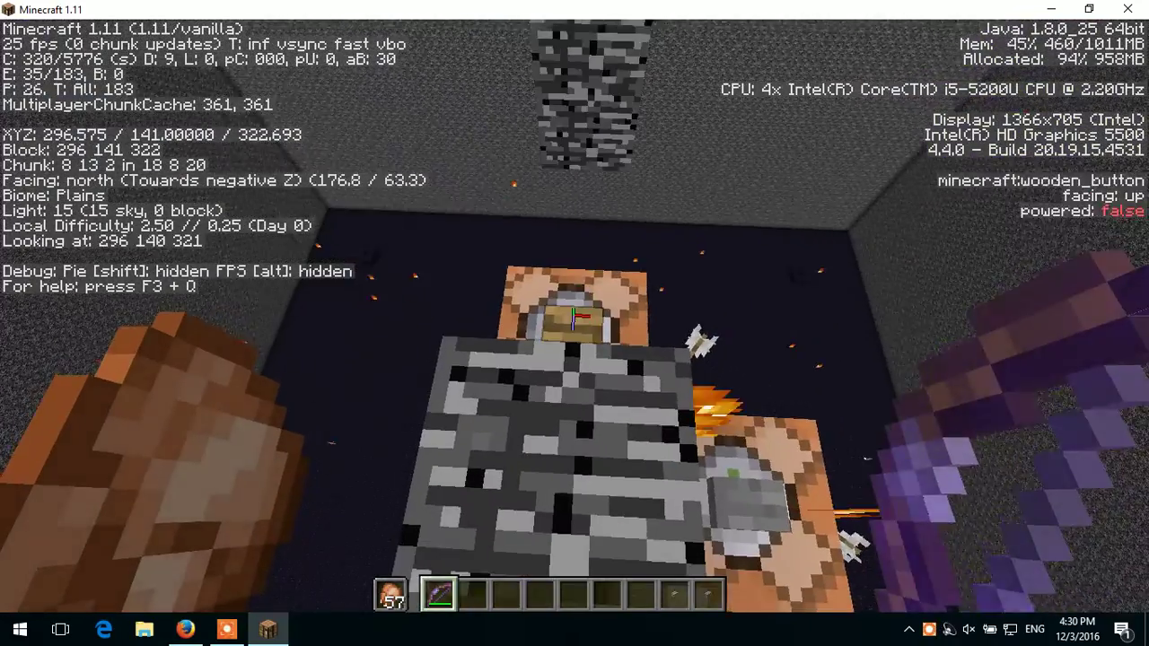
{"action": "right_click", "coordinate": [575, 316]}
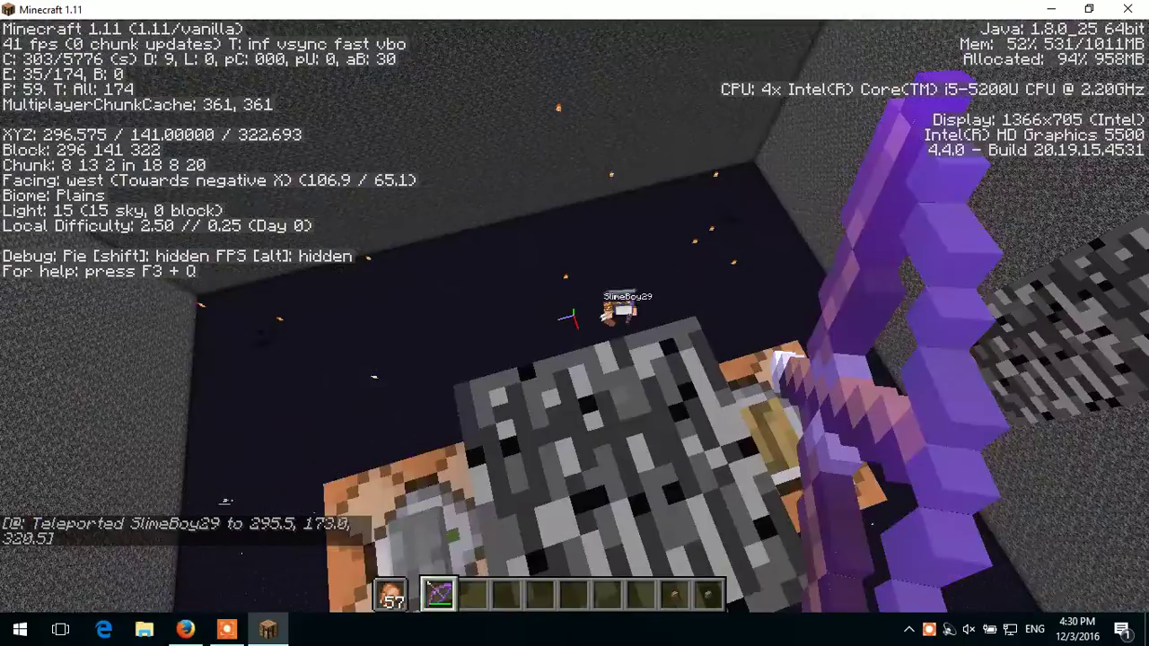
{"action": "right_click", "coordinate": [574, 316]}
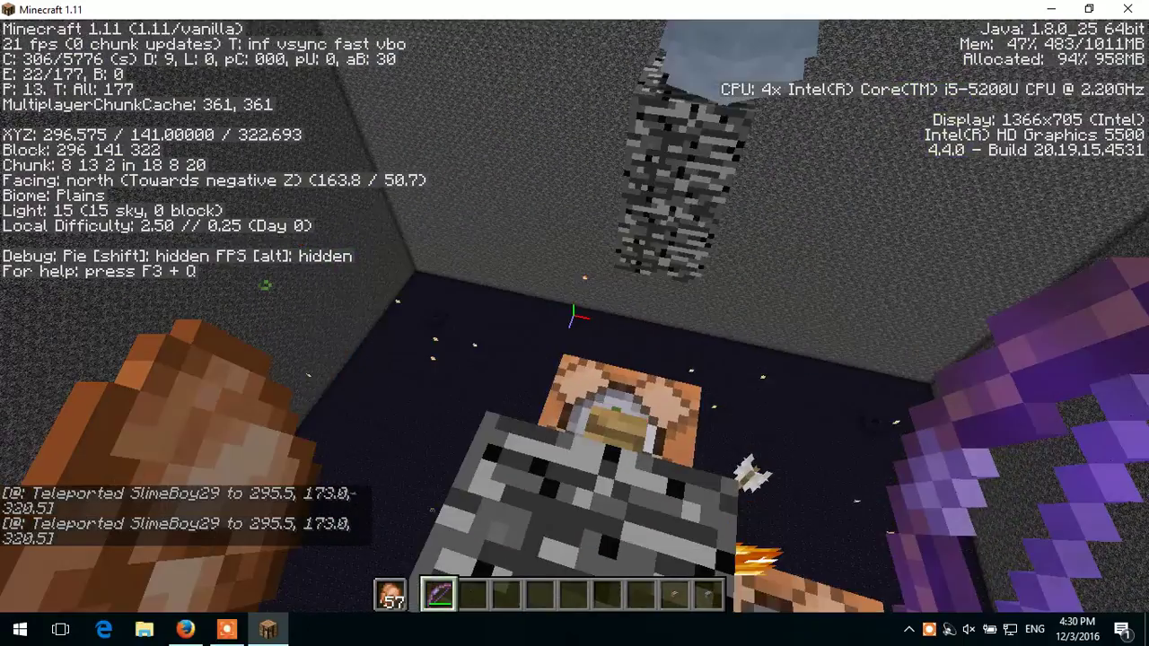
{"action": "right_click", "coordinate": [574, 316]}
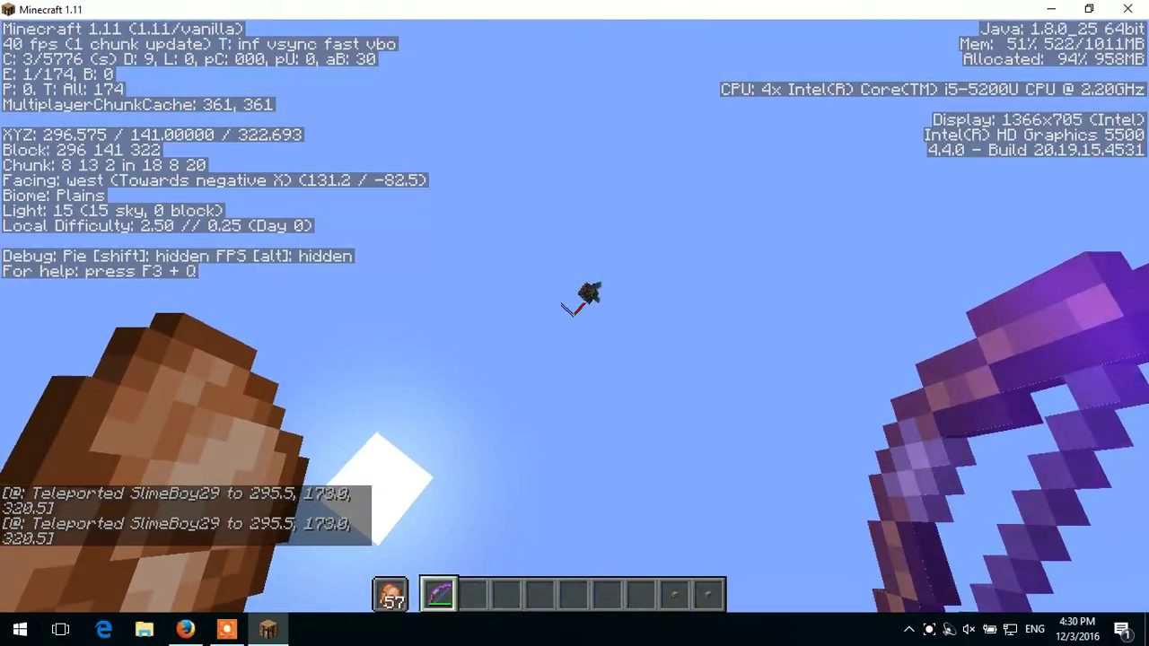
{"action": "right_click", "coordinate": [574, 310]}
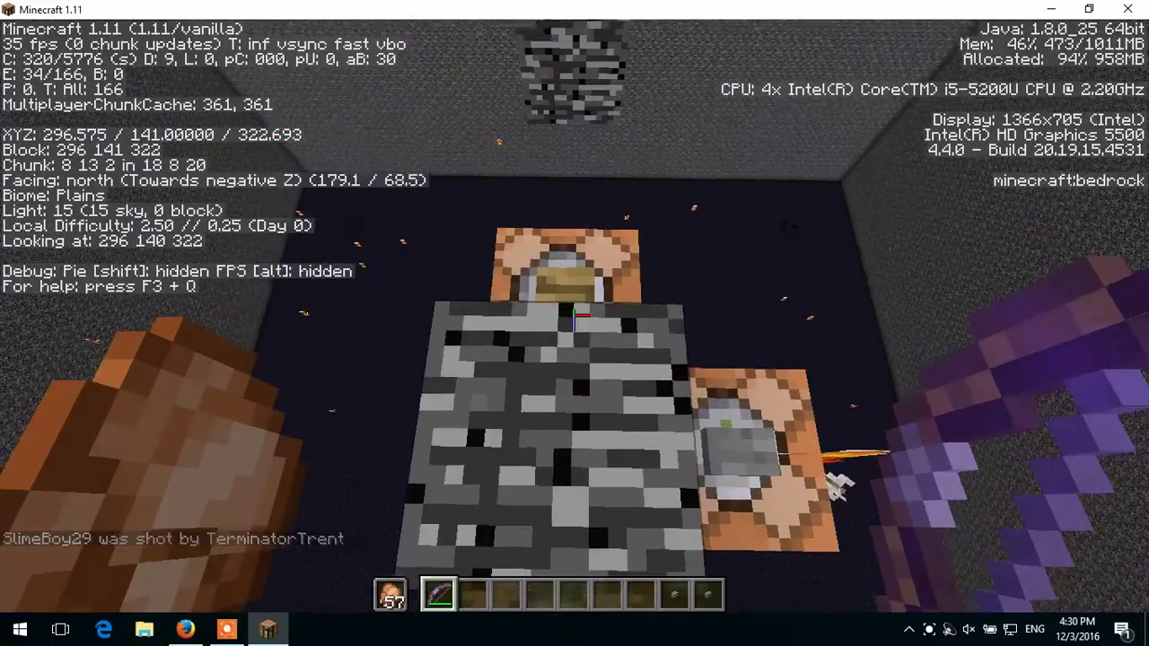
{"action": "right_click", "coordinate": [574, 311]}
{"action": "right_click", "coordinate": [574, 316]}
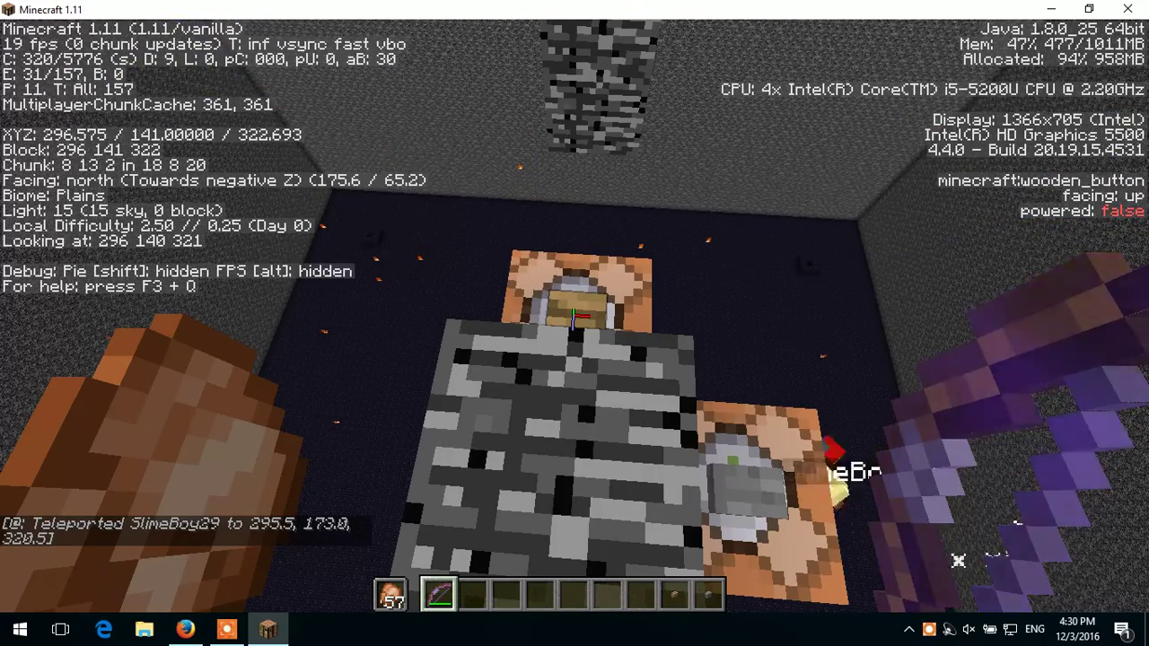
{"action": "right_click", "coordinate": [575, 316]}
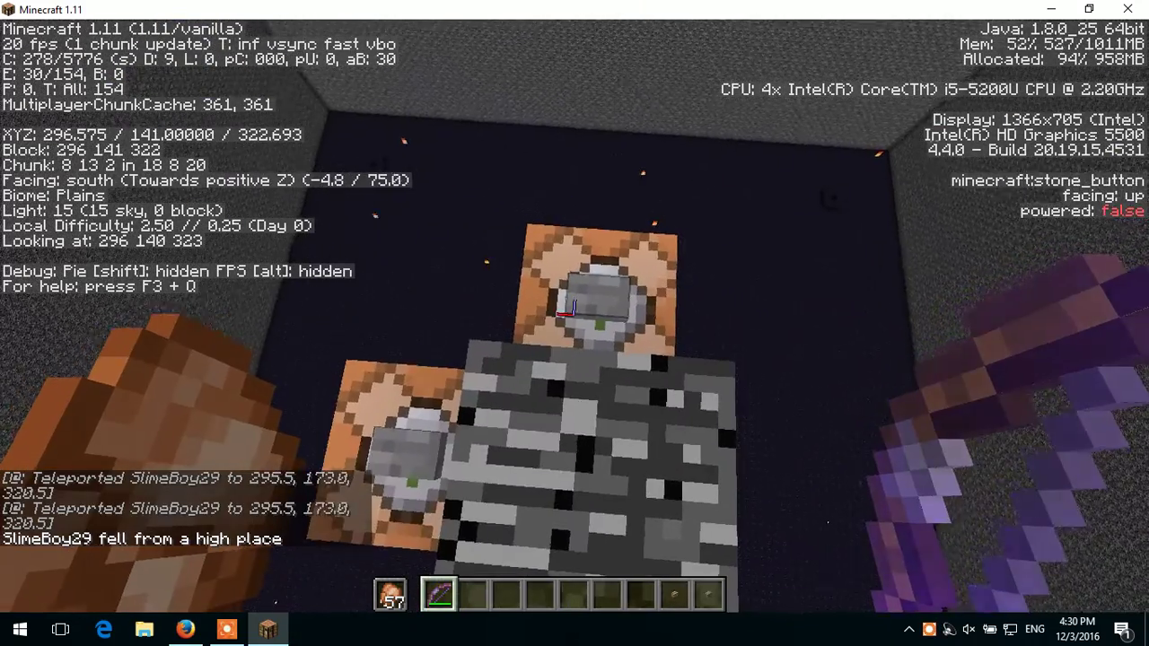
{"action": "right_click", "coordinate": [575, 317]}
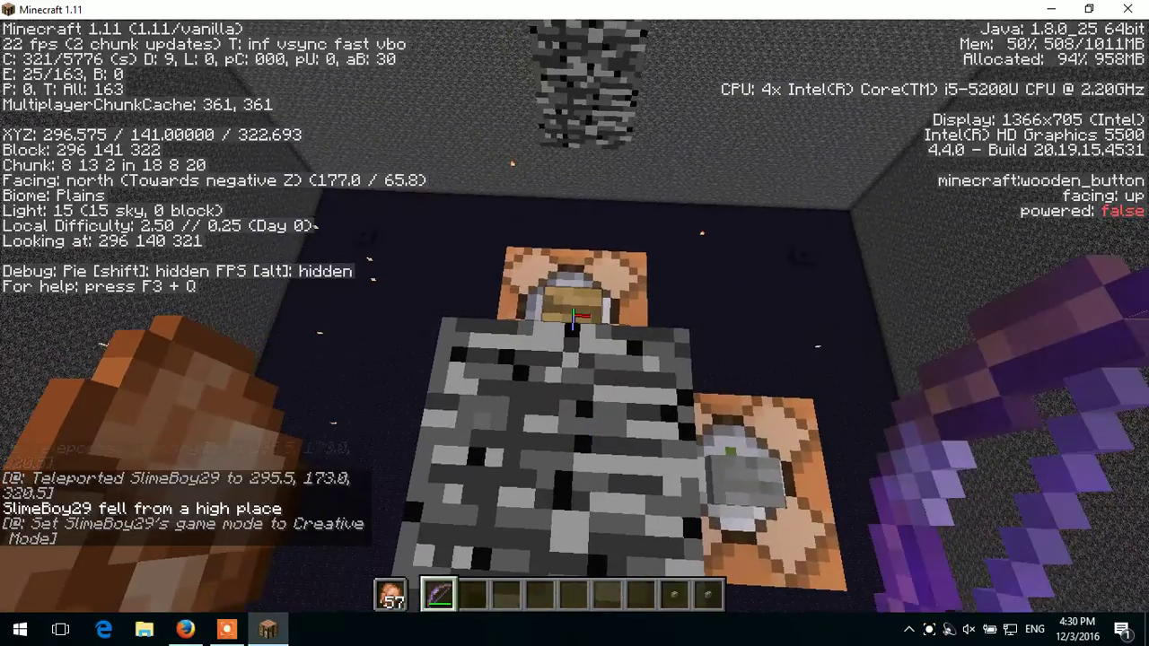
{"action": "right_click", "coordinate": [575, 316]}
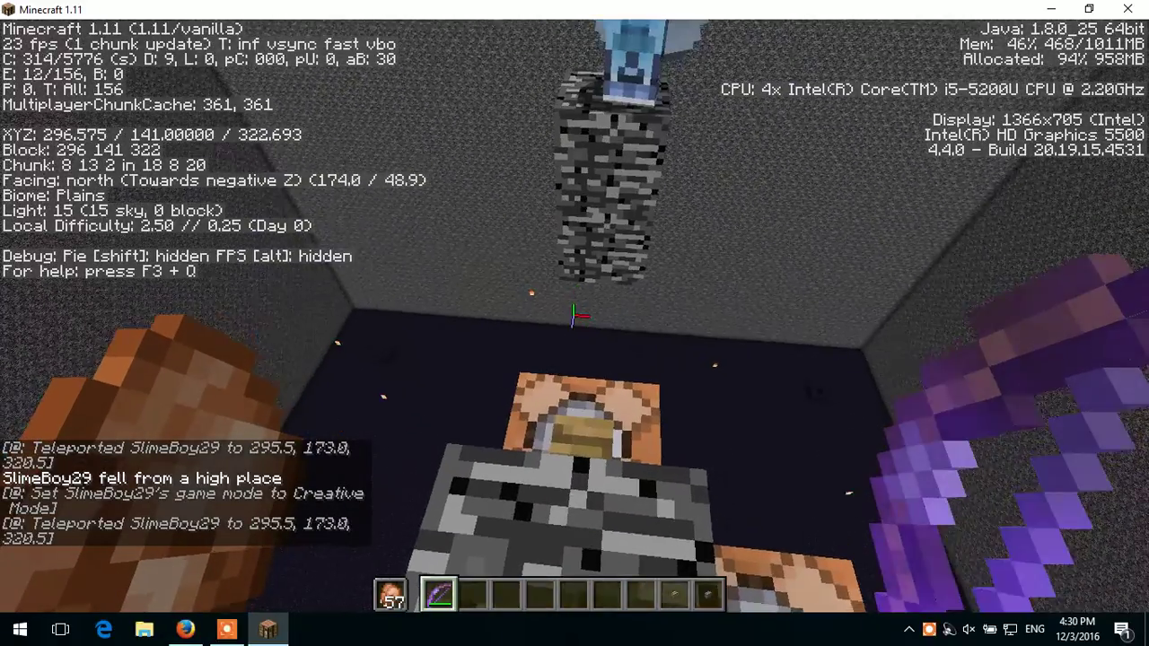
Change the /tp command block's target from SlimeBoy29 to Xxanderr.
{"action": "key", "text": "w"}
{"action": "right_click", "coordinate": [575, 316]}
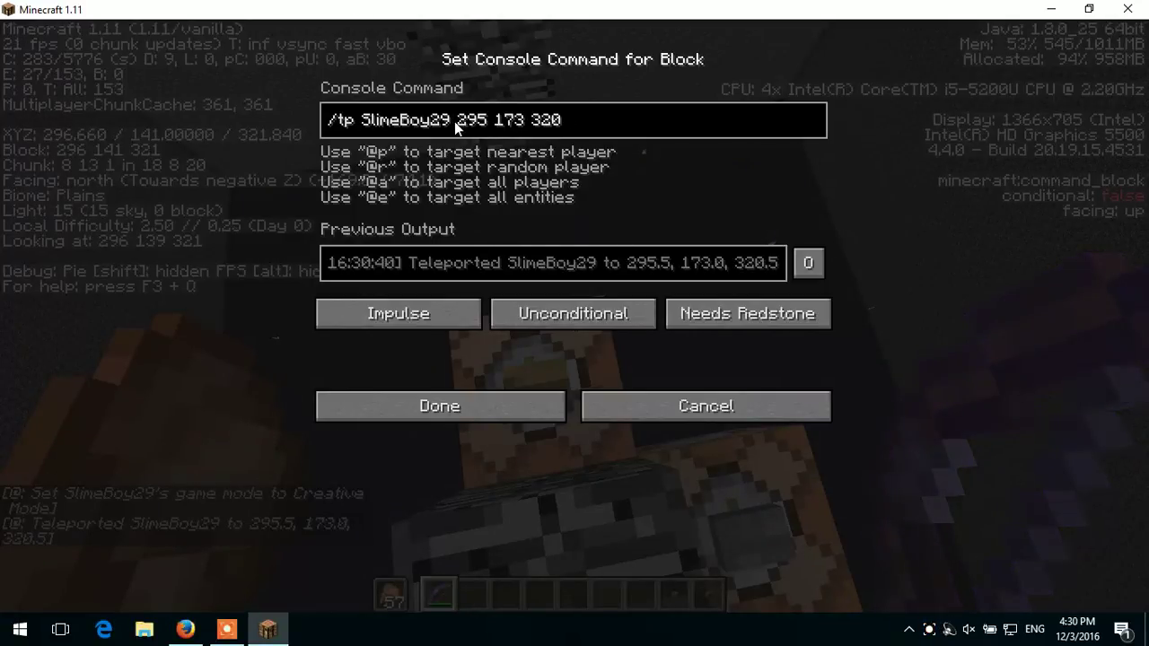
{"action": "key", "text": "BackSpace"}
{"action": "key", "text": "BackSpace"}
{"action": "key", "text": "BackSpace"}
{"action": "key", "text": "BackSpace"}
{"action": "key", "text": "BackSpace"}
{"action": "key", "text": "BackSpace"}
{"action": "key", "text": "BackSpace"}
{"action": "key", "text": "BackSpace"}
{"action": "key", "text": "BackSpace"}
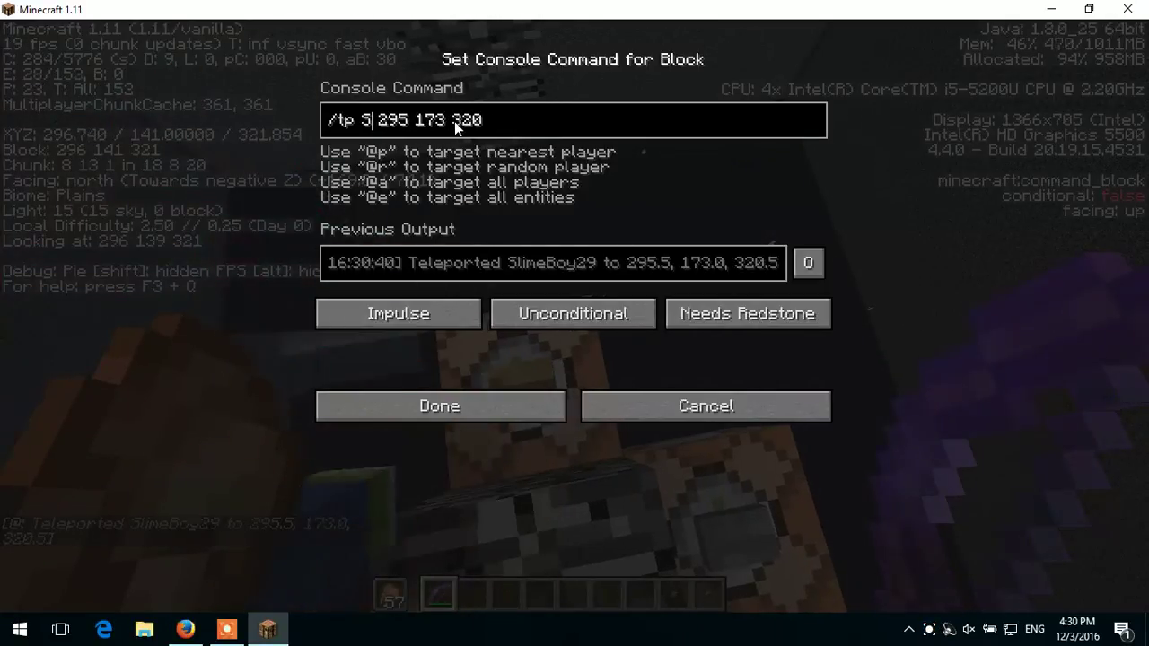
{"action": "key", "text": "BackSpace"}
{"action": "type", "text": "Xxanderr"}
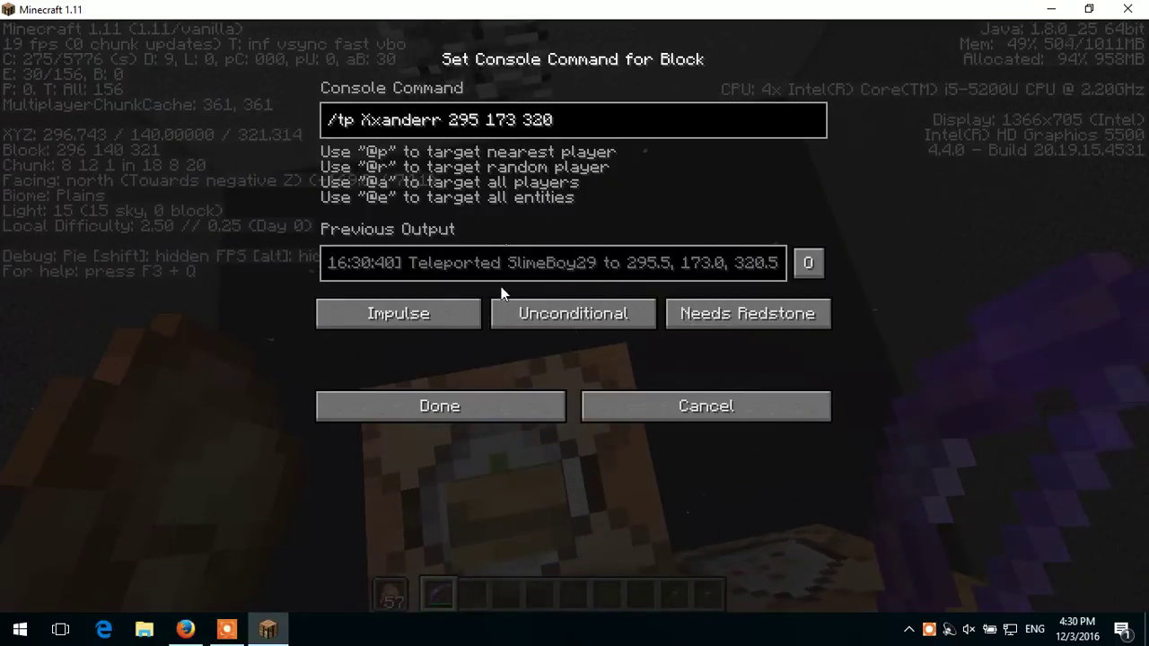
{"action": "left_click", "coordinate": [509, 415]}
Change the /gamemode 0 command block's target to Xxanderr.
{"action": "right_click", "coordinate": [575, 316]}
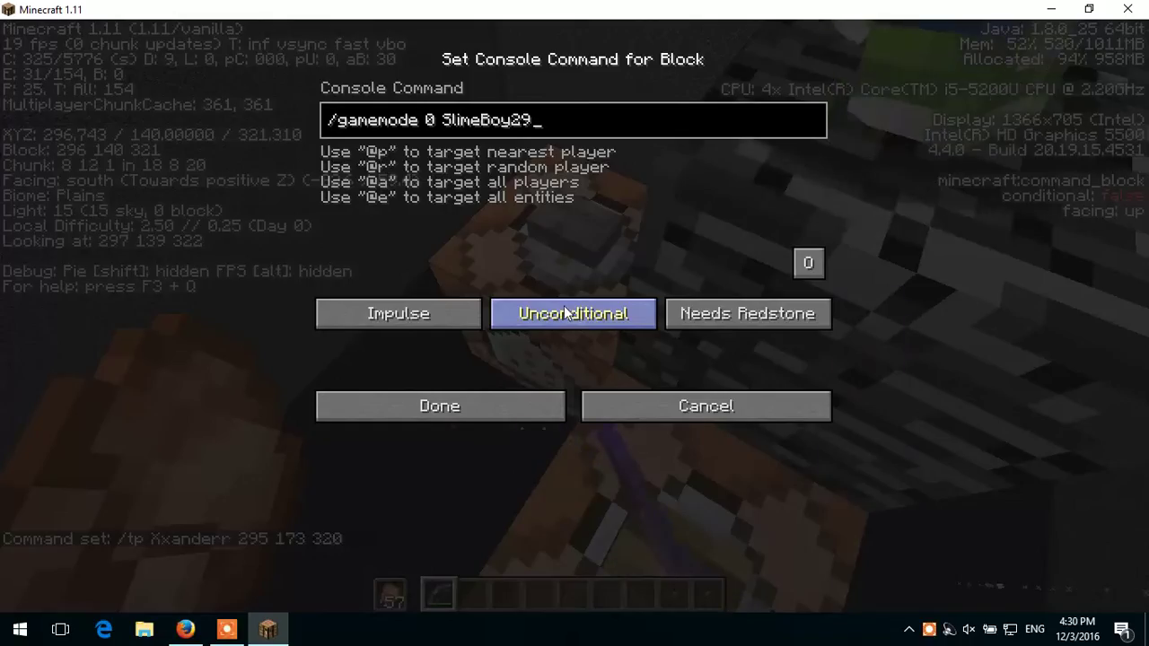
{"action": "key", "text": "BackSpace"}
{"action": "key", "text": "BackSpace"}
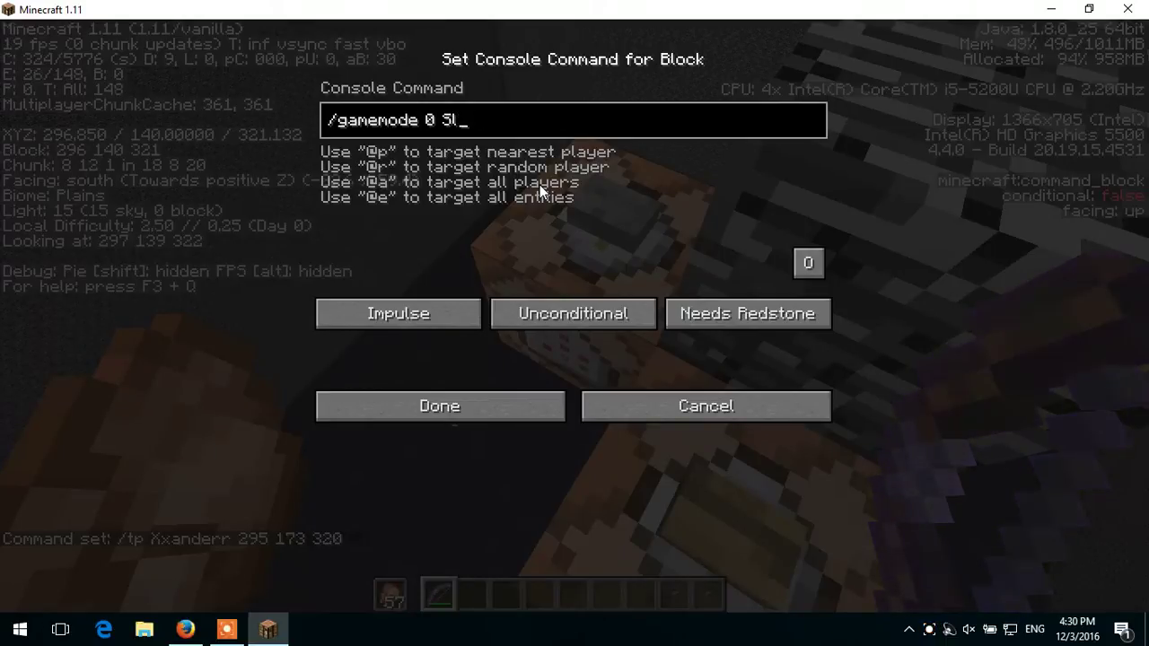
{"action": "key", "text": "BackSpace"}
{"action": "type", "text": "Xxanderr"}
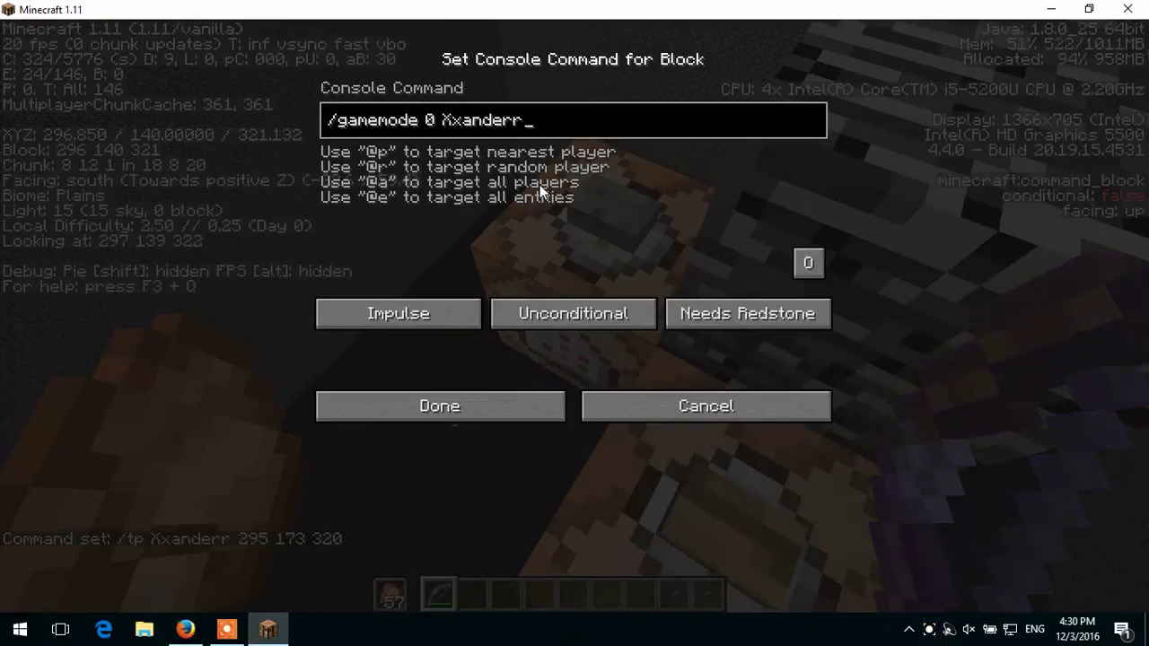
{"action": "key", "text": "Return"}
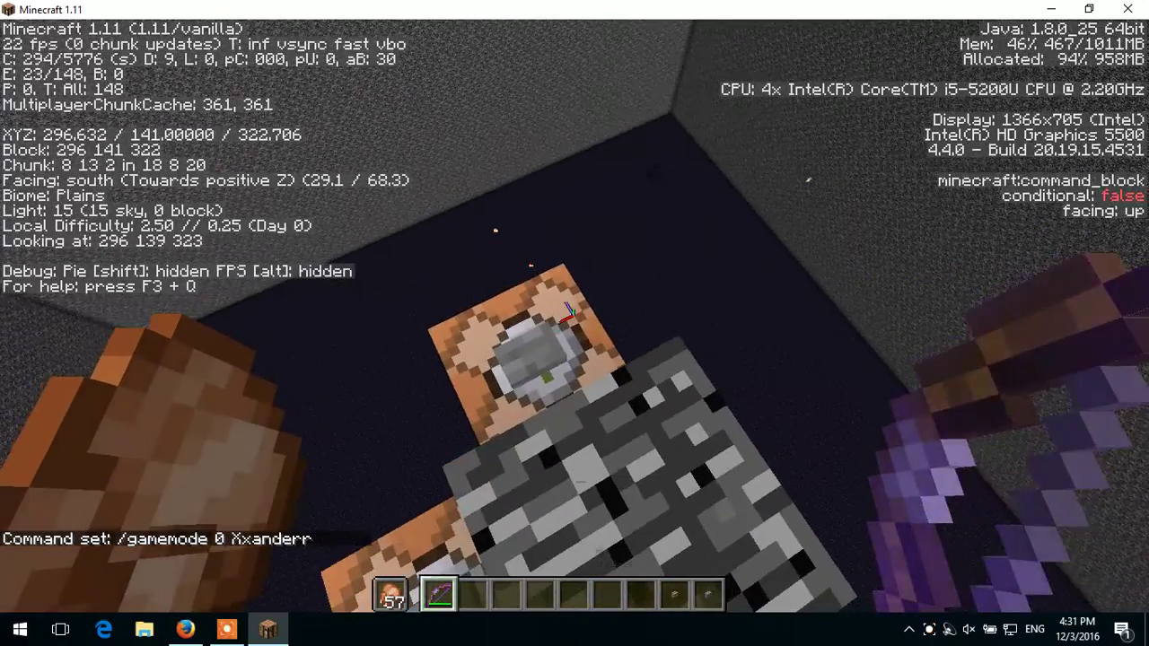
{"action": "right_click", "coordinate": [575, 324]}
{"action": "left_click", "coordinate": [582, 319]}
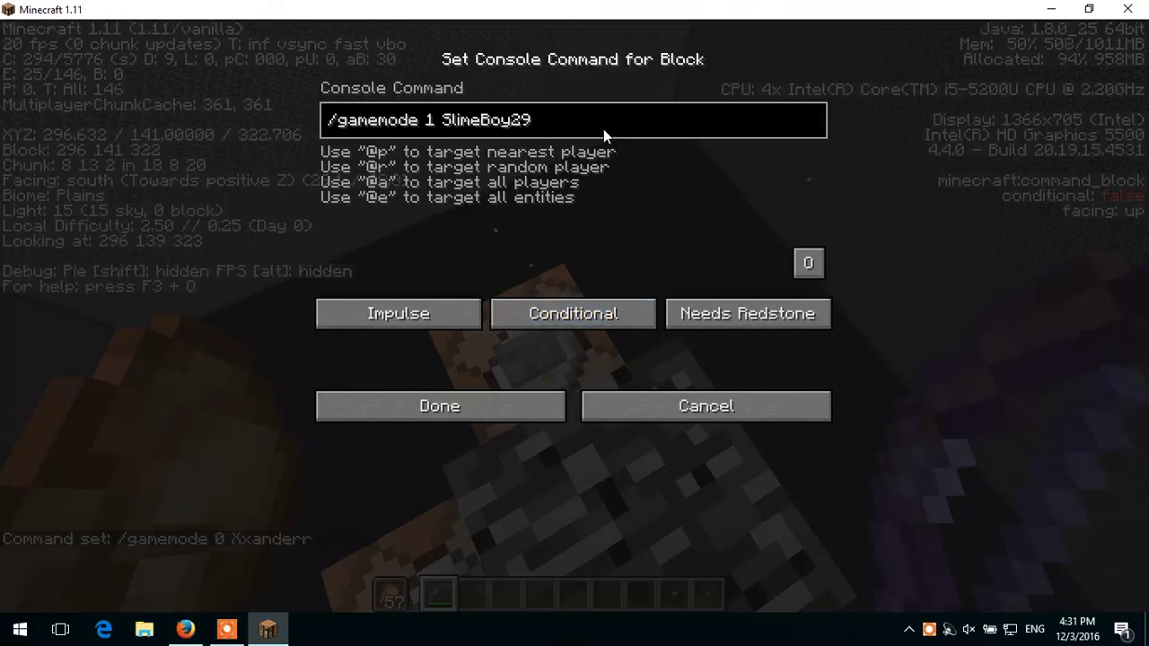
{"action": "key", "text": "BackSpace"}
{"action": "key", "text": "BackSpace"}
{"action": "key", "text": "BackSpace"}
{"action": "key", "text": "BackSpace"}
{"action": "key", "text": "BackSpace"}
{"action": "key", "text": "BackSpace"}
{"action": "key", "text": "BackSpace"}
{"action": "key", "text": "BackSpace"}
{"action": "key", "text": "BackSpace"}
{"action": "key", "text": "BackSpace"}
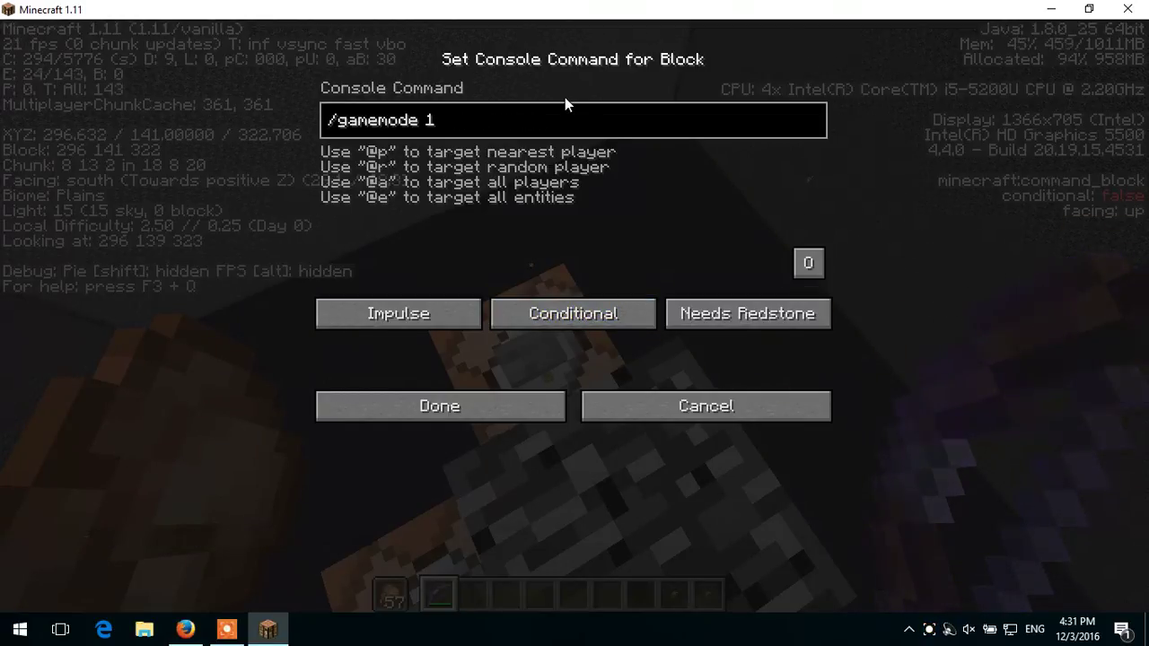
{"action": "type", "text": " Xxanderr"}
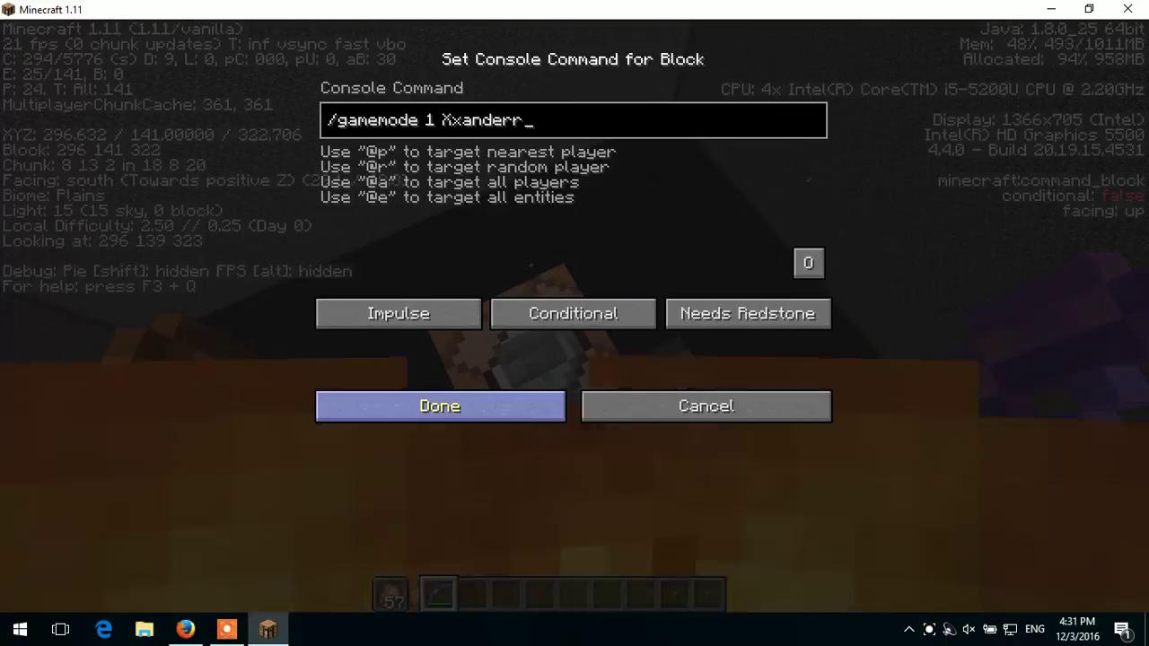
{"action": "left_click", "coordinate": [400, 420]}
Send Xxanderr to the tower twice with the retargeted buttons, then set Survival mode.
{"action": "right_click", "coordinate": [575, 310]}
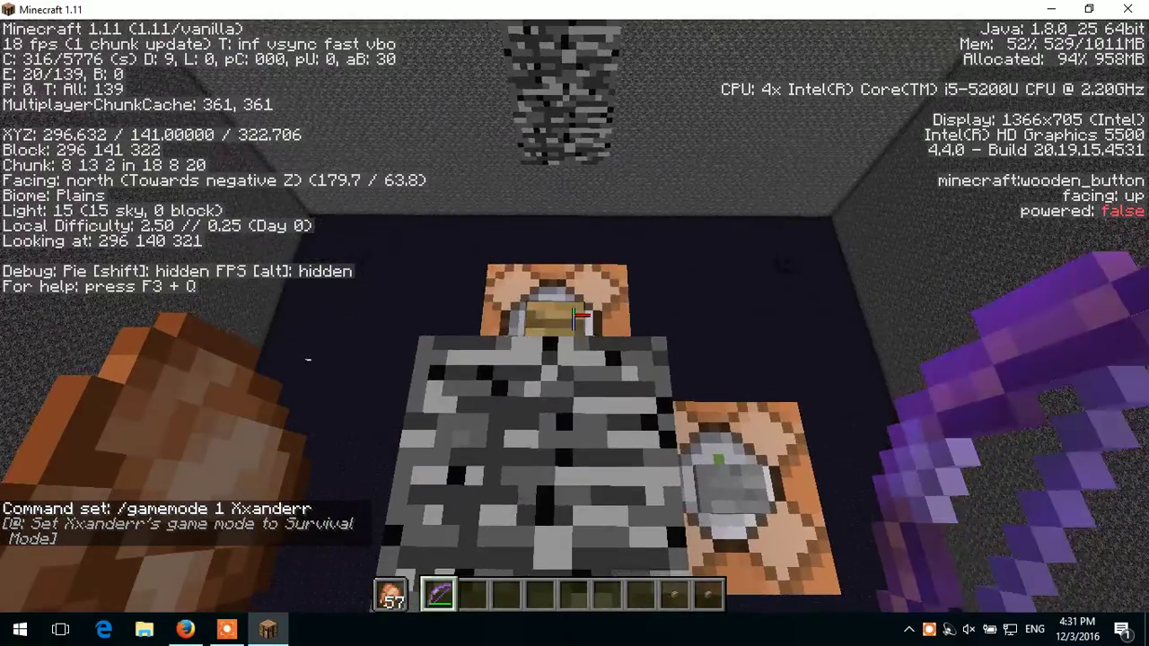
{"action": "right_click", "coordinate": [575, 316]}
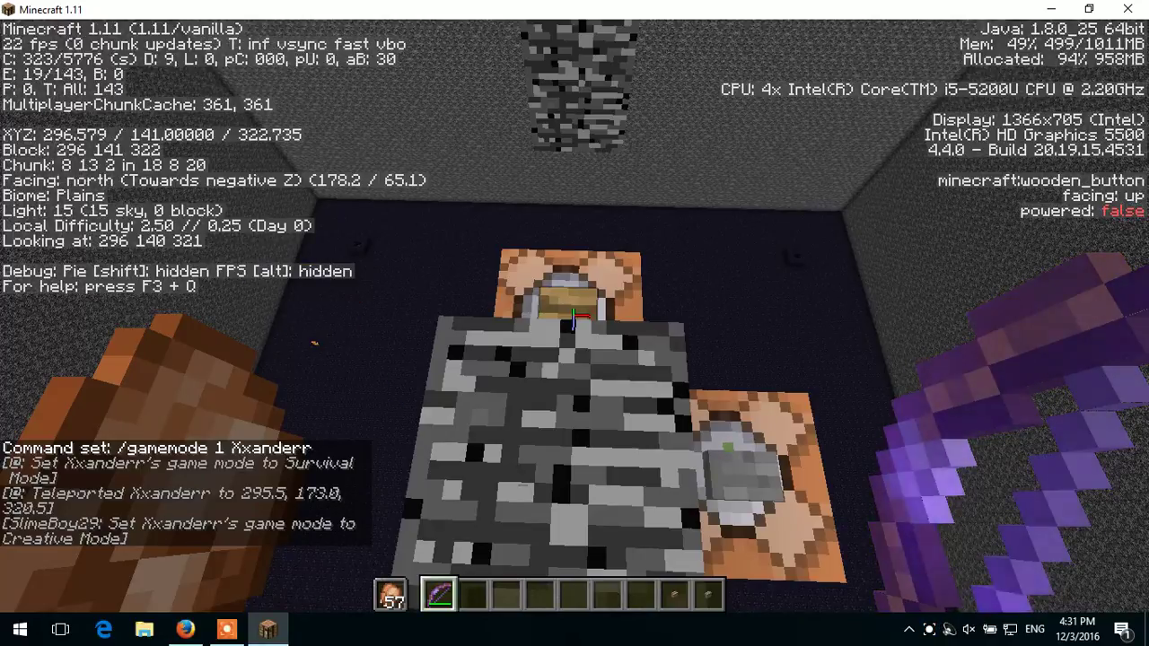
{"action": "right_click", "coordinate": [575, 321]}
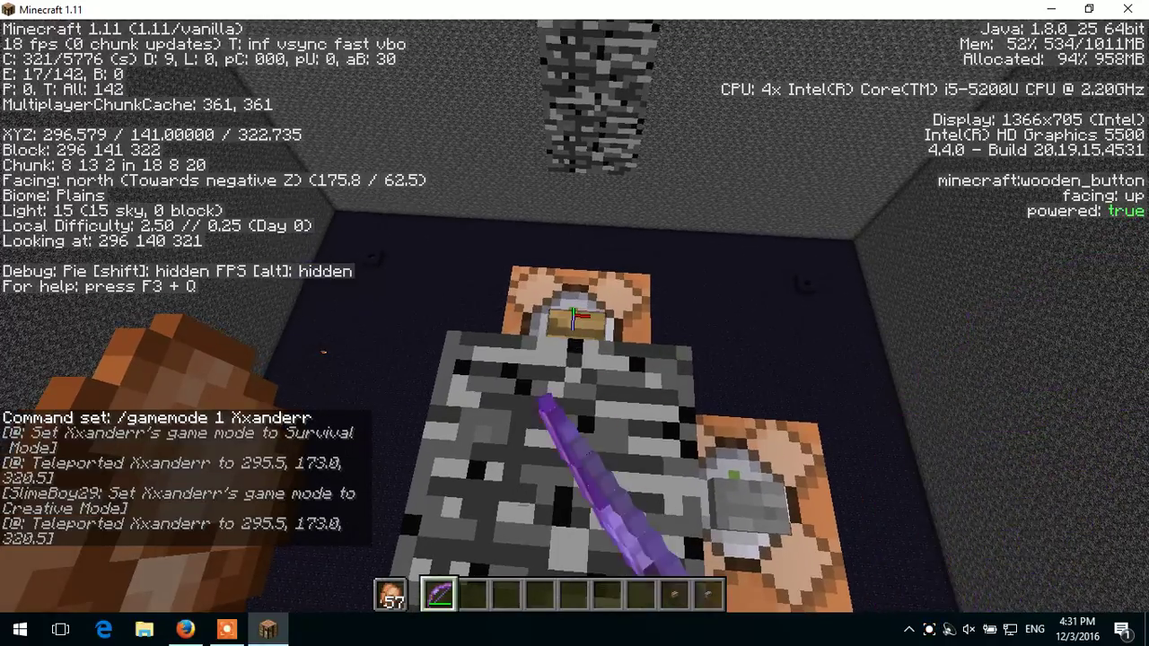
{"action": "right_click", "coordinate": [575, 310]}
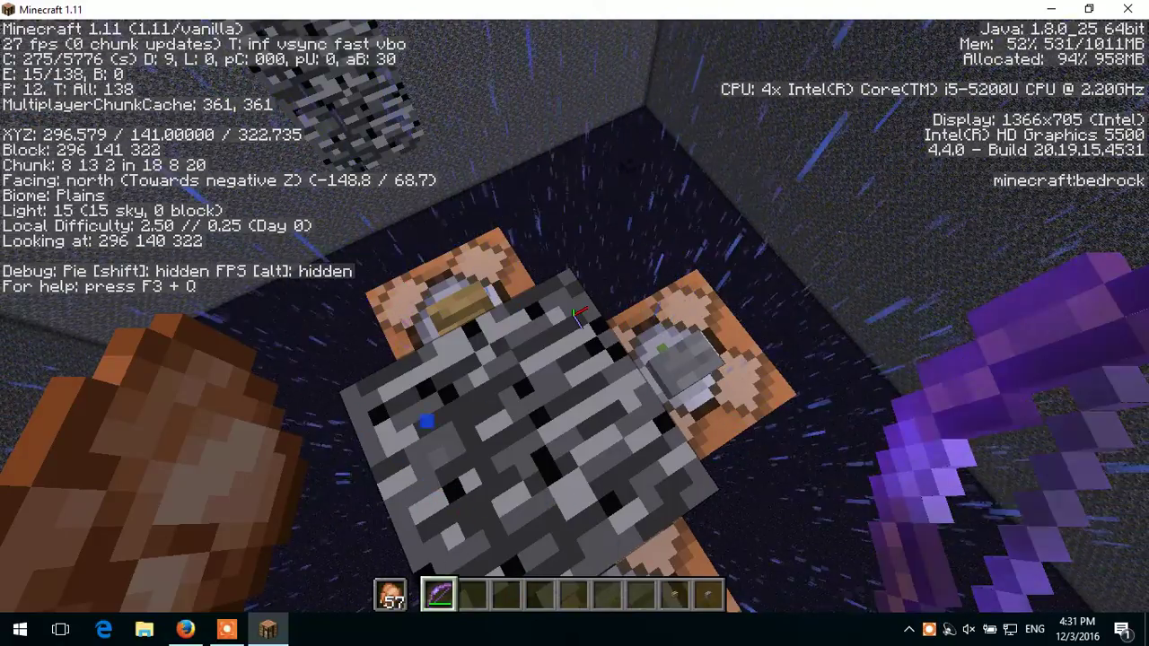
Run /time set day and /weather clear, then fly up the bedrock pillar.
{"action": "key", "text": "slash"}
{"action": "type", "text": "/time set"}
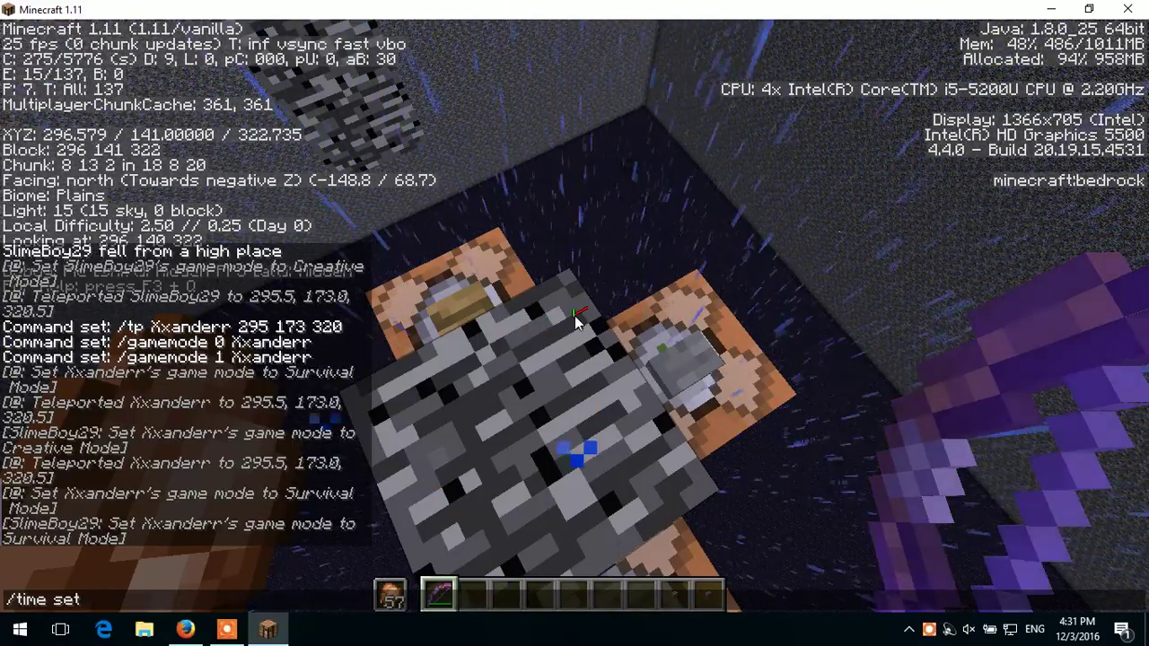
{"action": "type", "text": "day"}
{"action": "key", "text": "Return"}
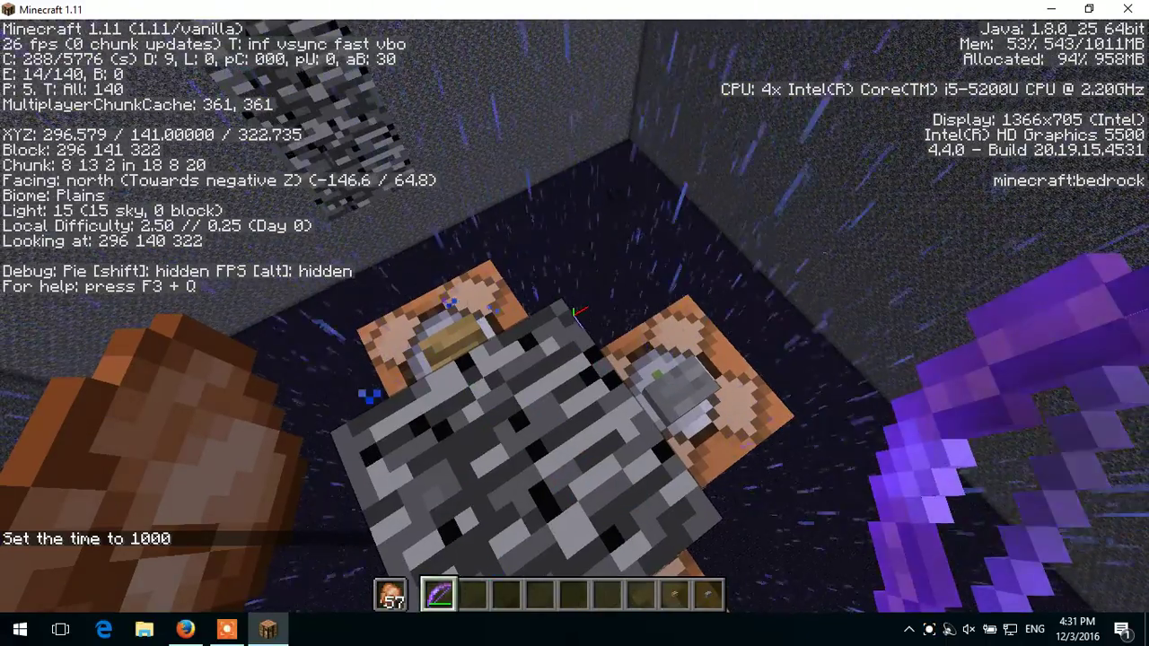
{"action": "key", "text": "slash"}
{"action": "type", "text": "/weath"}
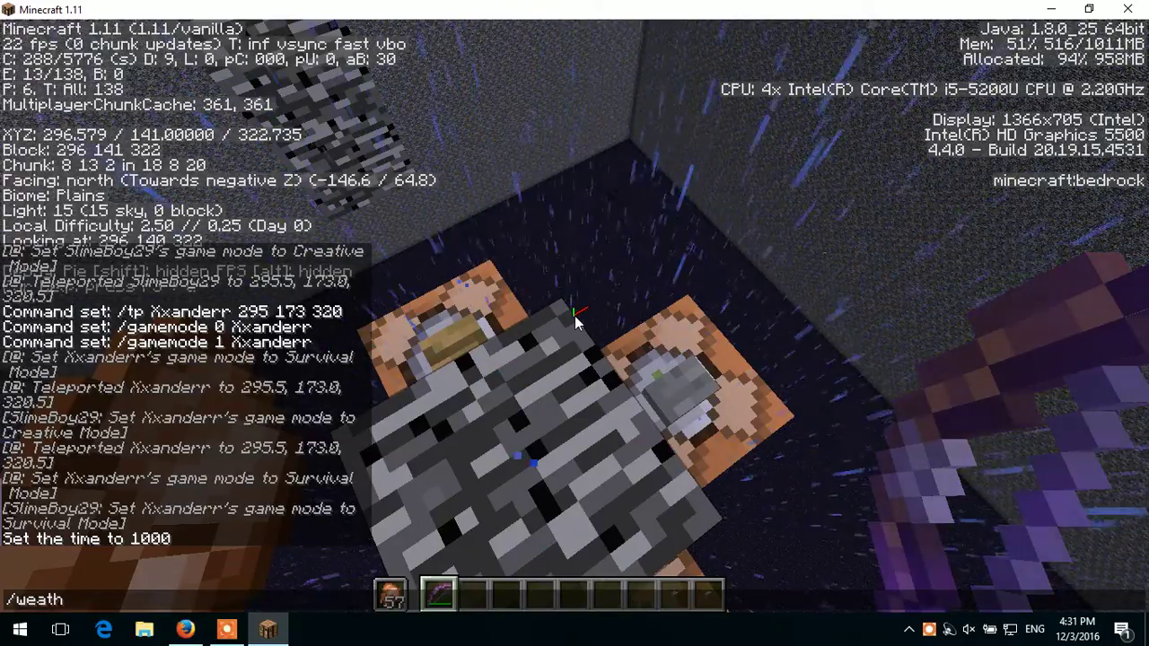
{"action": "type", "text": "er"}
{"action": "type", "text": "ear"}
{"action": "key", "text": "Return"}
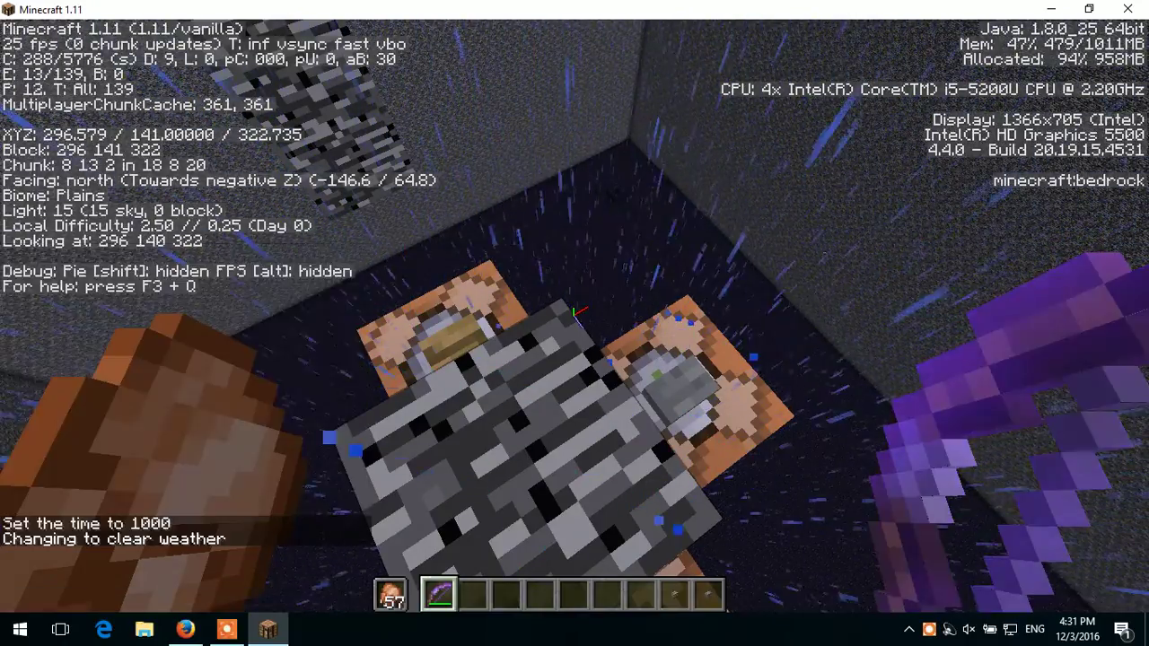
{"action": "key", "text": "space"}
{"action": "key", "text": "space"}
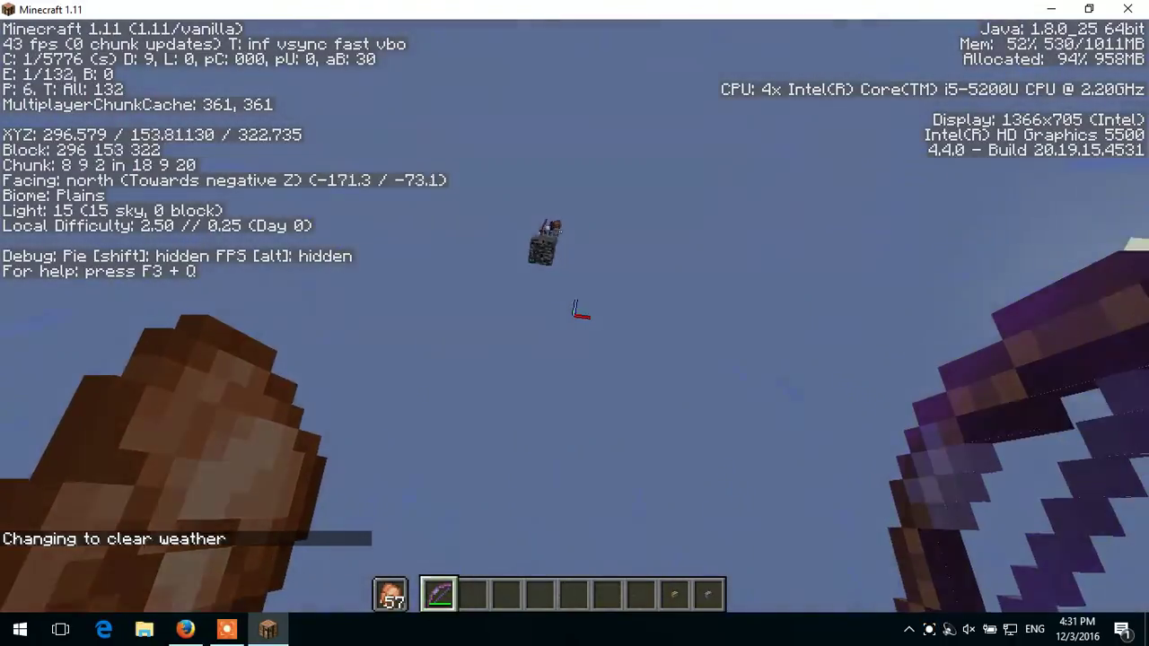
{"action": "key", "text": "space"}
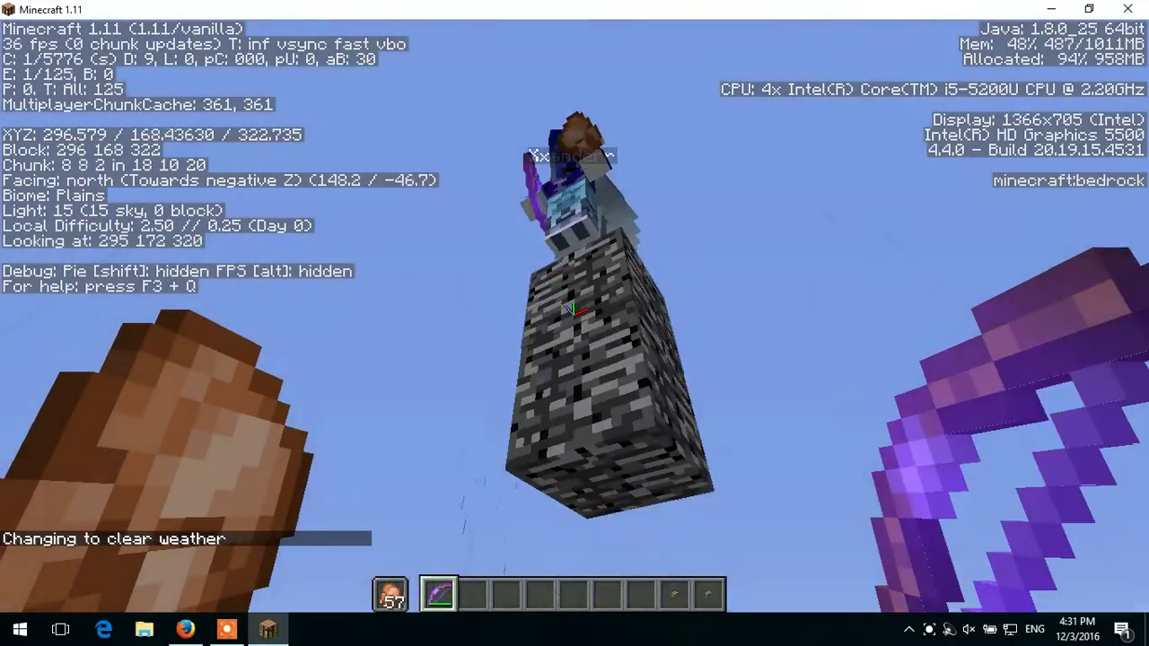
Move the first batch of Arrow of Poison stacks into the Destroy Item slot.
{"action": "key", "text": "e"}
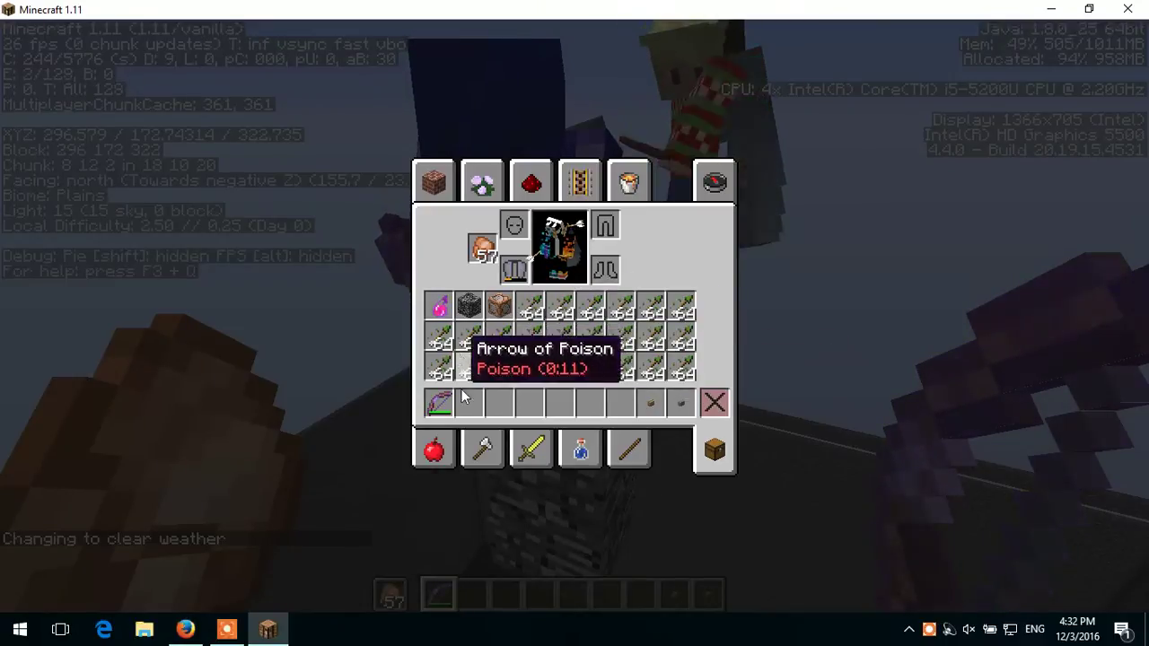
{"action": "left_click", "coordinate": [530, 308]}
{"action": "left_click", "coordinate": [715, 403]}
{"action": "left_click", "coordinate": [651, 368]}
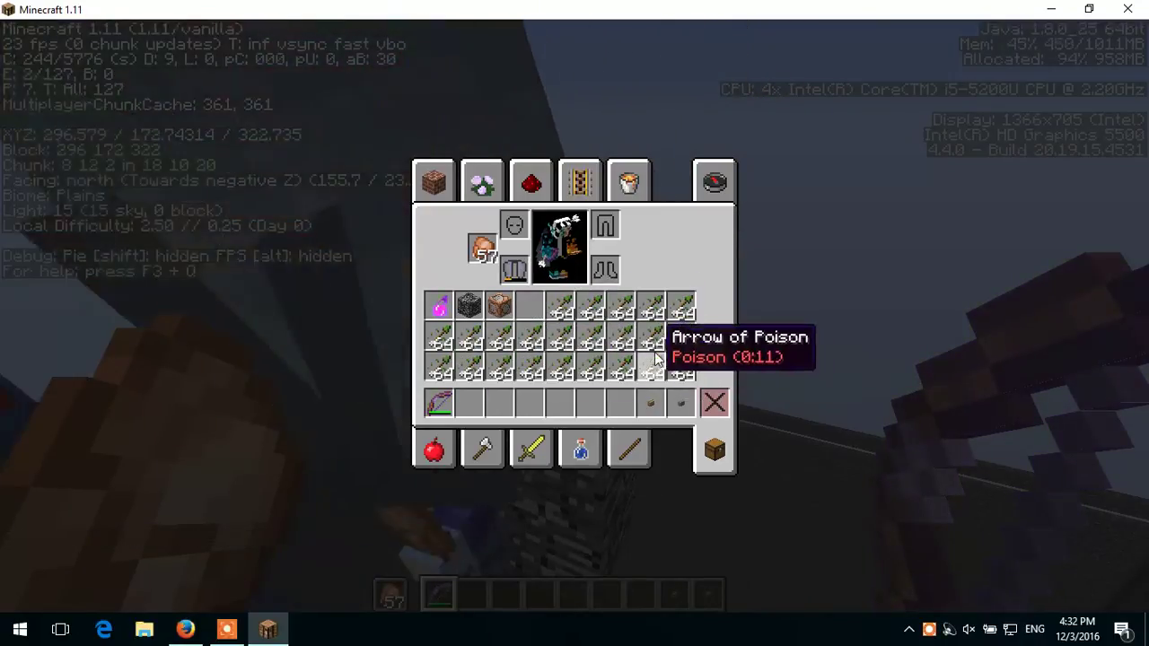
{"action": "left_click", "coordinate": [714, 403]}
{"action": "left_click", "coordinate": [680, 368]}
{"action": "left_click", "coordinate": [714, 403]}
{"action": "left_click", "coordinate": [680, 337]}
{"action": "left_click", "coordinate": [715, 404]}
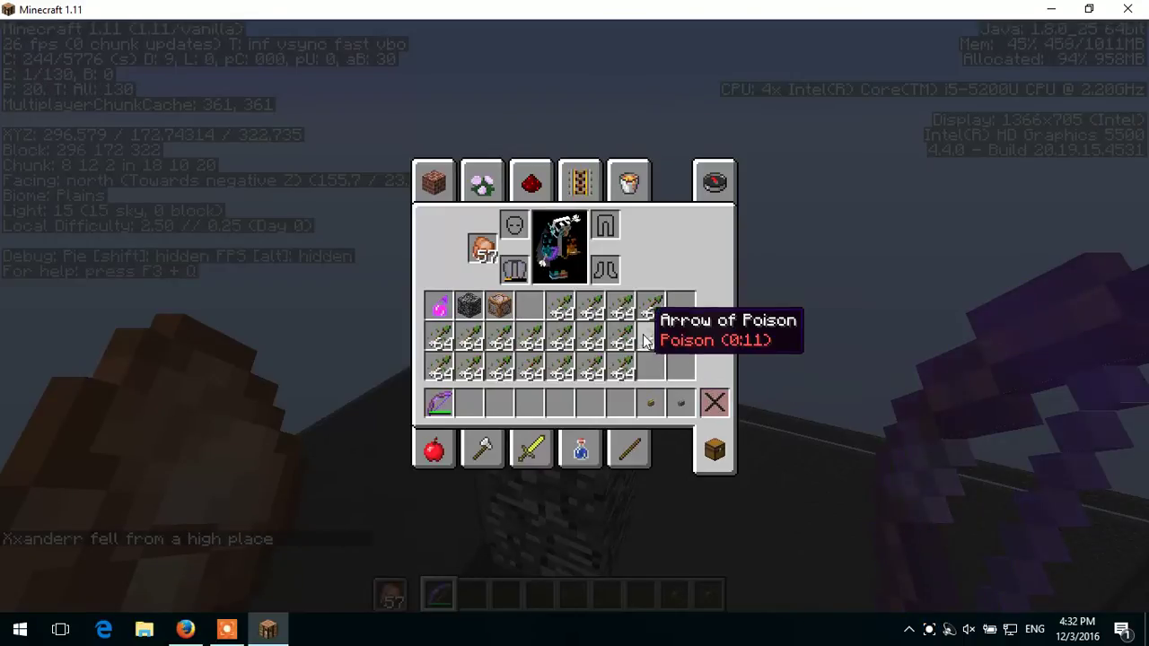
{"action": "left_click", "coordinate": [681, 308]}
{"action": "left_click", "coordinate": [715, 403]}
{"action": "left_click", "coordinate": [622, 308]}
{"action": "left_click", "coordinate": [716, 411]}
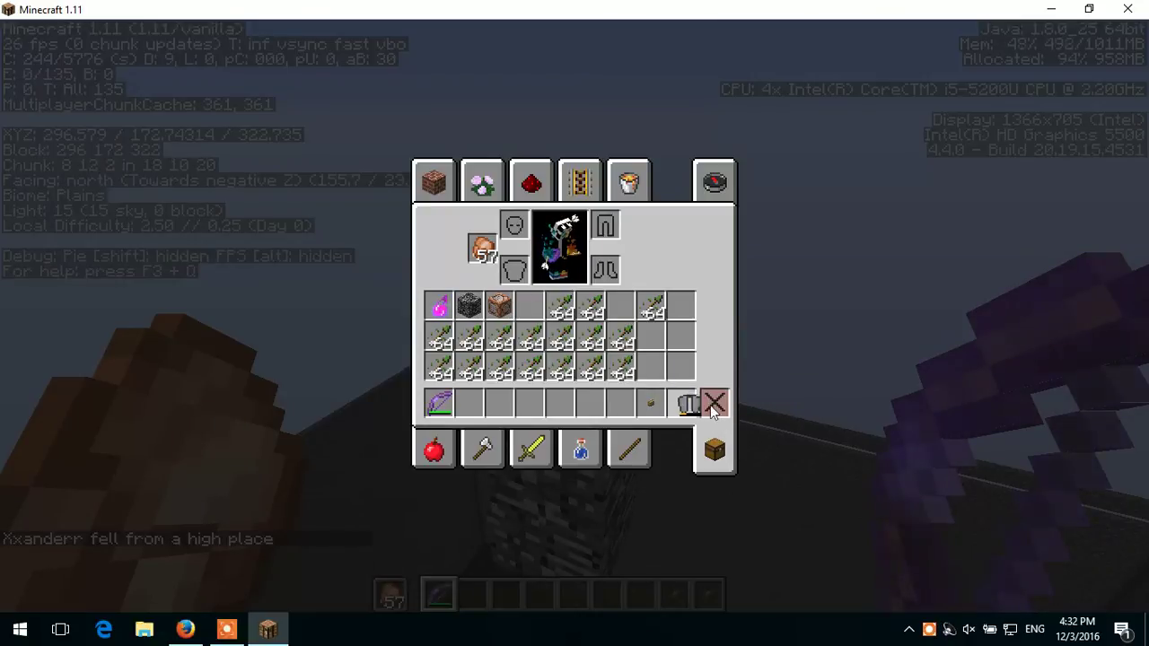
Leave the Transportation tab for the player inventory and destroy more poison arrow stacks.
{"action": "left_click", "coordinate": [582, 184]}
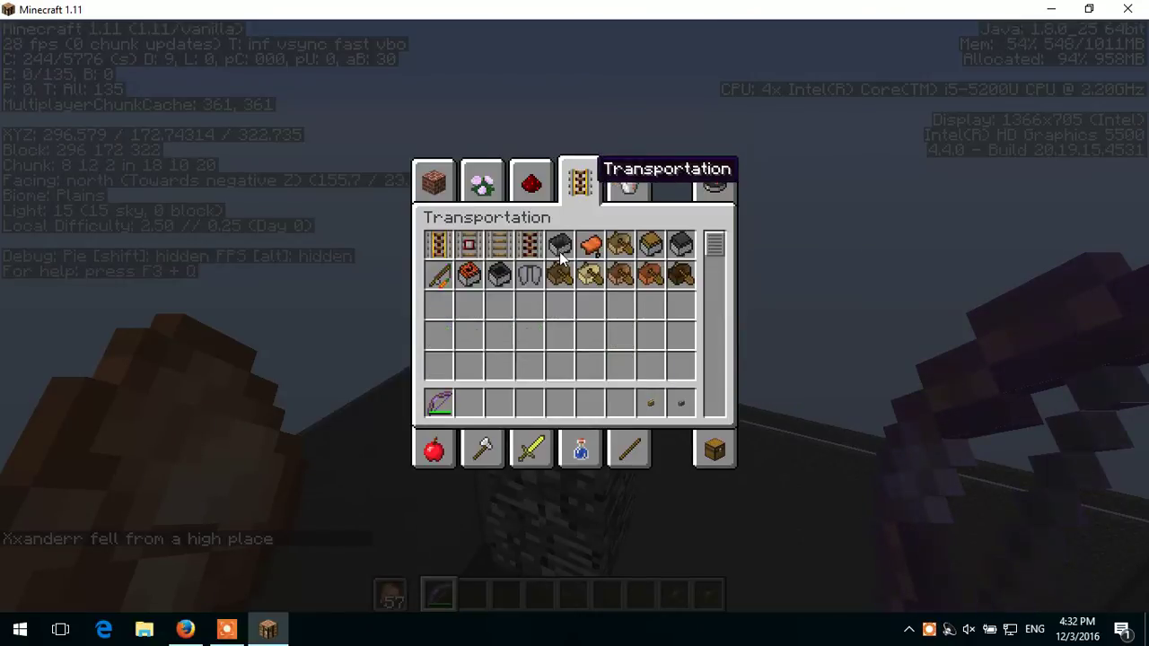
{"action": "left_click", "coordinate": [716, 451]}
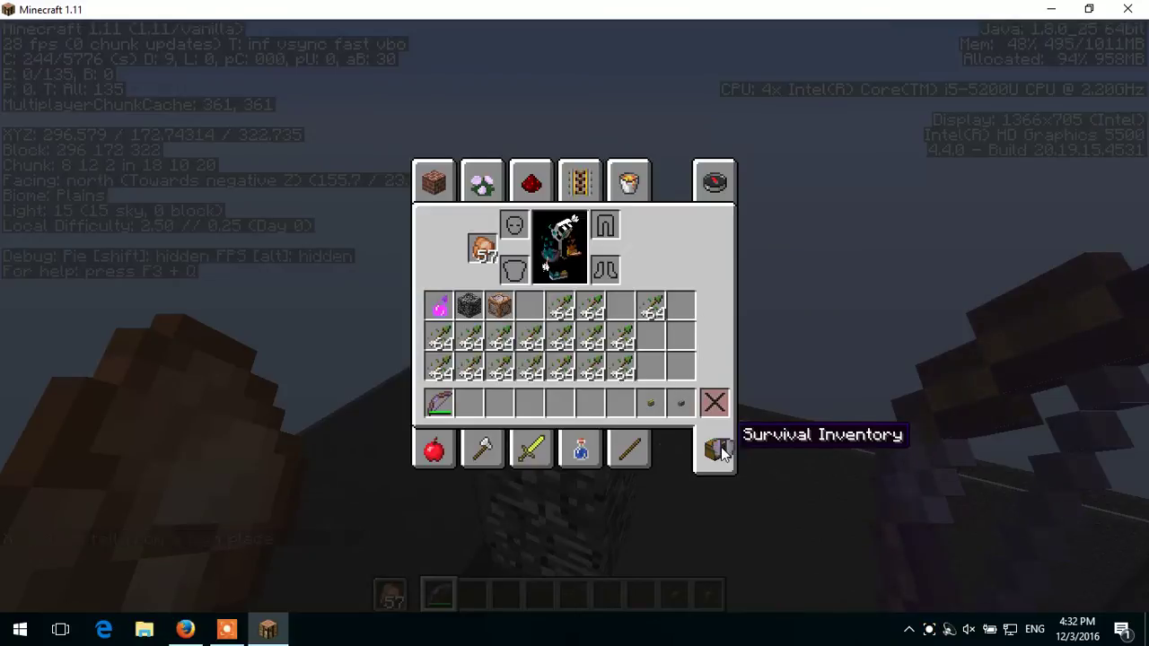
{"action": "left_click", "coordinate": [500, 337]}
{"action": "left_click", "coordinate": [716, 403]}
{"action": "left_click", "coordinate": [715, 403]}
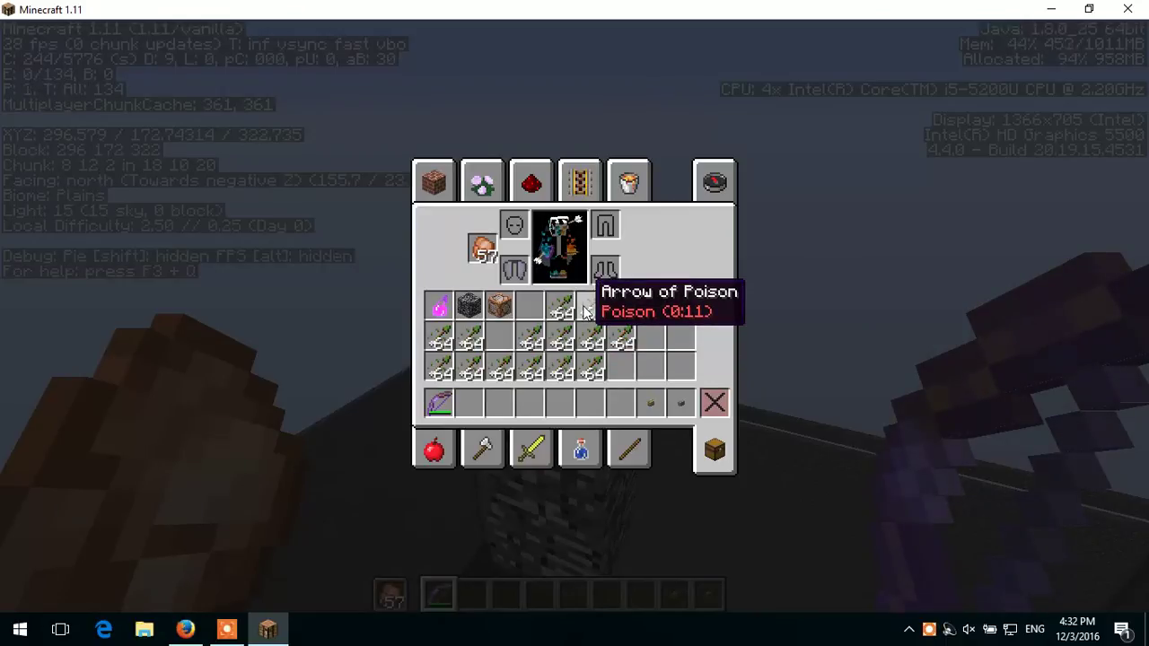
{"action": "left_click", "coordinate": [592, 360]}
{"action": "left_click", "coordinate": [716, 404]}
{"action": "left_click", "coordinate": [622, 341]}
{"action": "left_click", "coordinate": [717, 403]}
{"action": "left_click", "coordinate": [652, 308]}
{"action": "left_click", "coordinate": [720, 407]}
{"action": "left_click", "coordinate": [714, 409]}
{"action": "left_click", "coordinate": [592, 309]}
{"action": "left_click", "coordinate": [714, 404]}
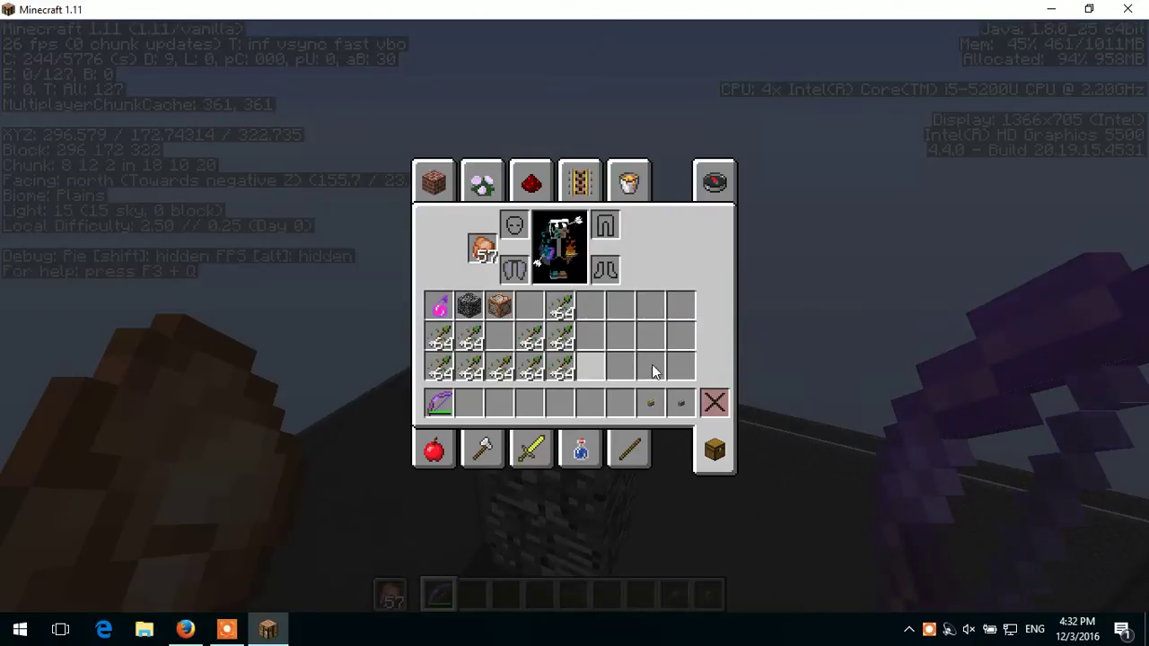
{"action": "left_click", "coordinate": [561, 367]}
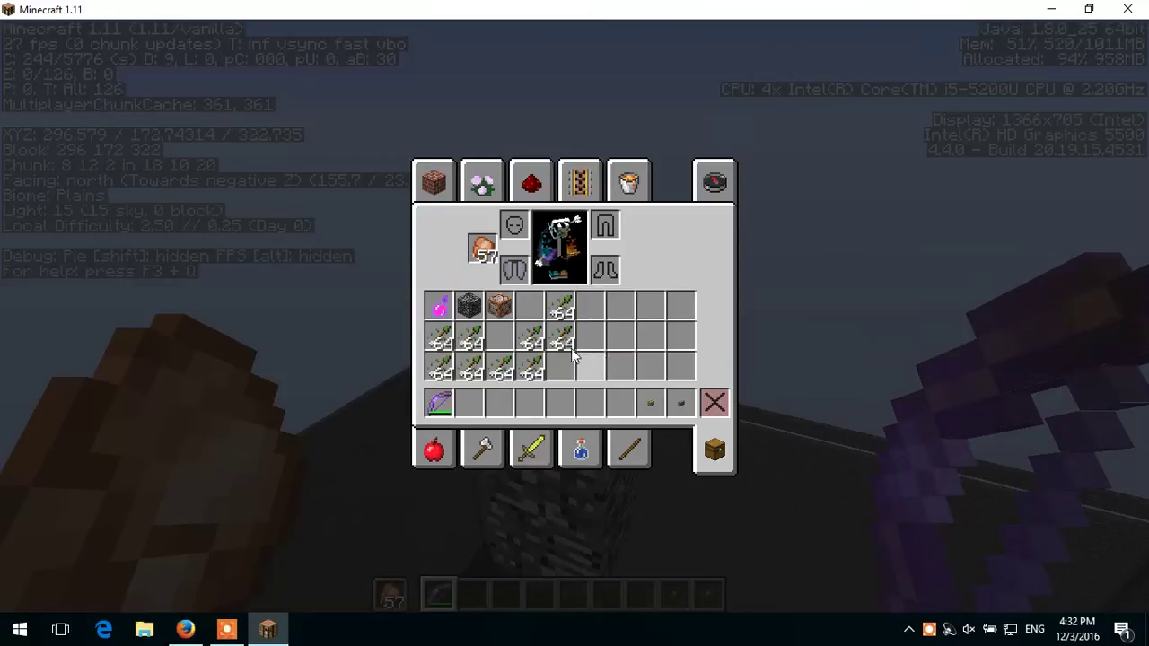
Destroy the remaining middle- and bottom-row Arrow of Poison stacks.
{"action": "left_click", "coordinate": [532, 339]}
{"action": "left_click", "coordinate": [714, 403]}
{"action": "left_click", "coordinate": [561, 339]}
{"action": "left_click", "coordinate": [715, 403]}
{"action": "left_click", "coordinate": [561, 308]}
{"action": "left_click", "coordinate": [715, 403]}
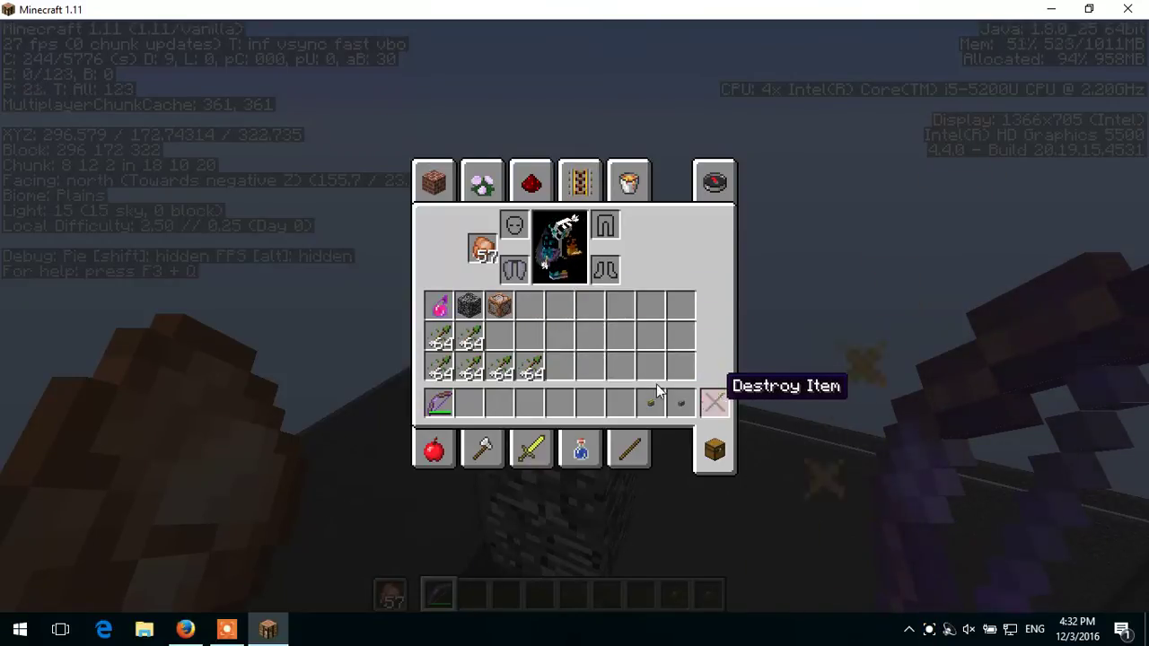
{"action": "left_click", "coordinate": [532, 367]}
{"action": "left_click", "coordinate": [715, 403]}
{"action": "left_click", "coordinate": [715, 403]}
{"action": "left_click", "coordinate": [469, 367]}
{"action": "left_click", "coordinate": [715, 403]}
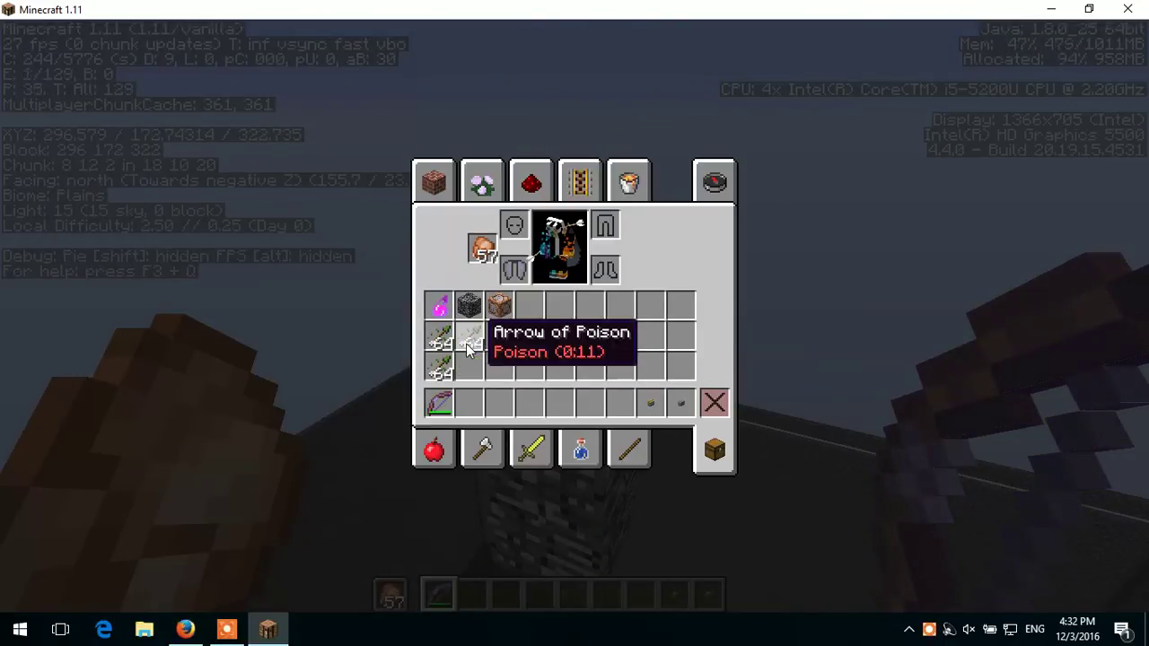
{"action": "left_click", "coordinate": [470, 339]}
{"action": "left_click", "coordinate": [715, 403]}
{"action": "left_click", "coordinate": [440, 344]}
{"action": "left_click", "coordinate": [715, 403]}
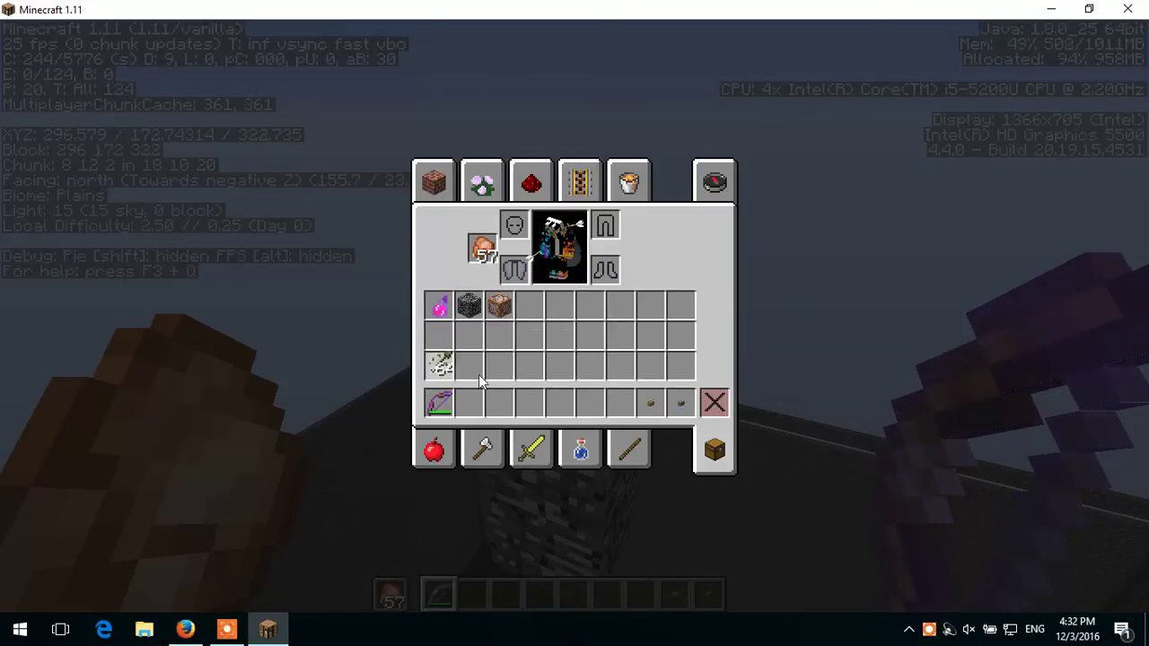
Pause the game and set Options Difficulty back to Hard.
{"action": "key", "text": "Escape"}
{"action": "key", "text": "Escape"}
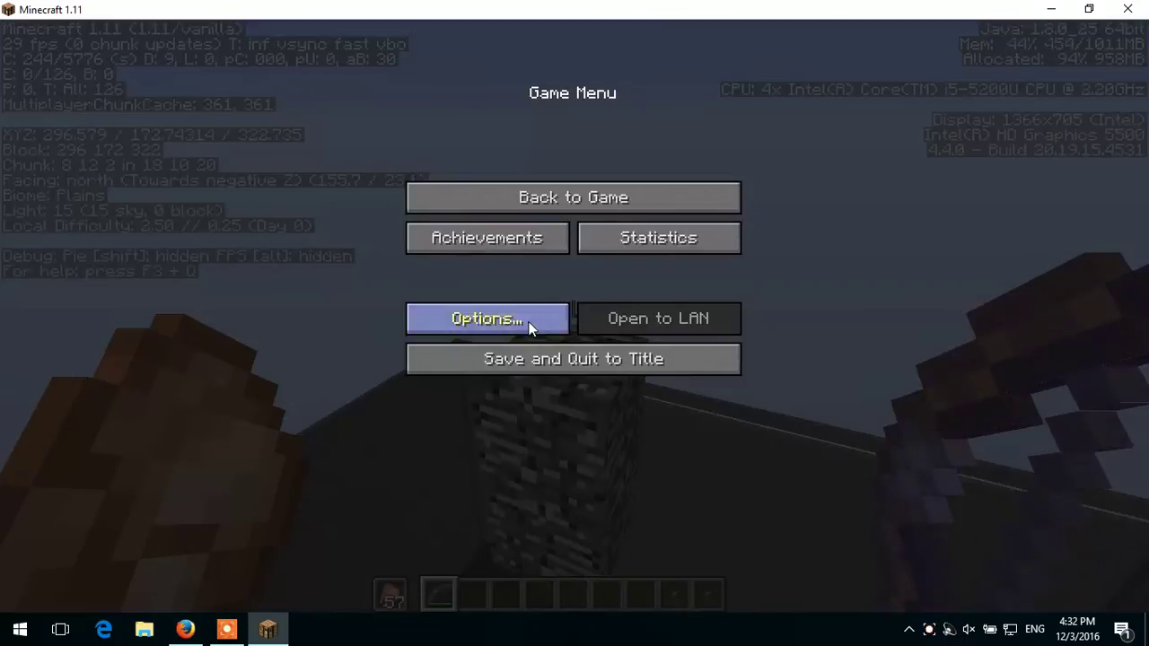
{"action": "left_click", "coordinate": [527, 323]}
{"action": "left_click", "coordinate": [639, 125]}
{"action": "left_click", "coordinate": [638, 124]}
{"action": "left_click", "coordinate": [639, 124]}
{"action": "key", "text": "Escape"}
{"action": "key", "text": "Escape"}
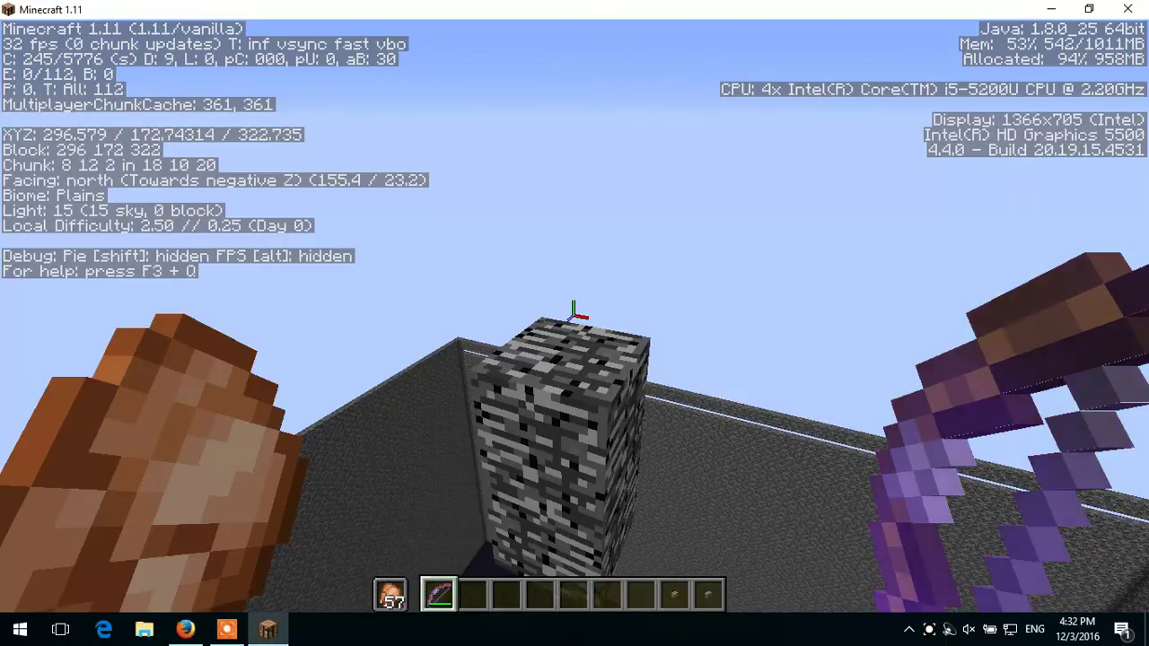
Jump up and press the wooden button to teleport to the pillar.
{"action": "key", "text": "e"}
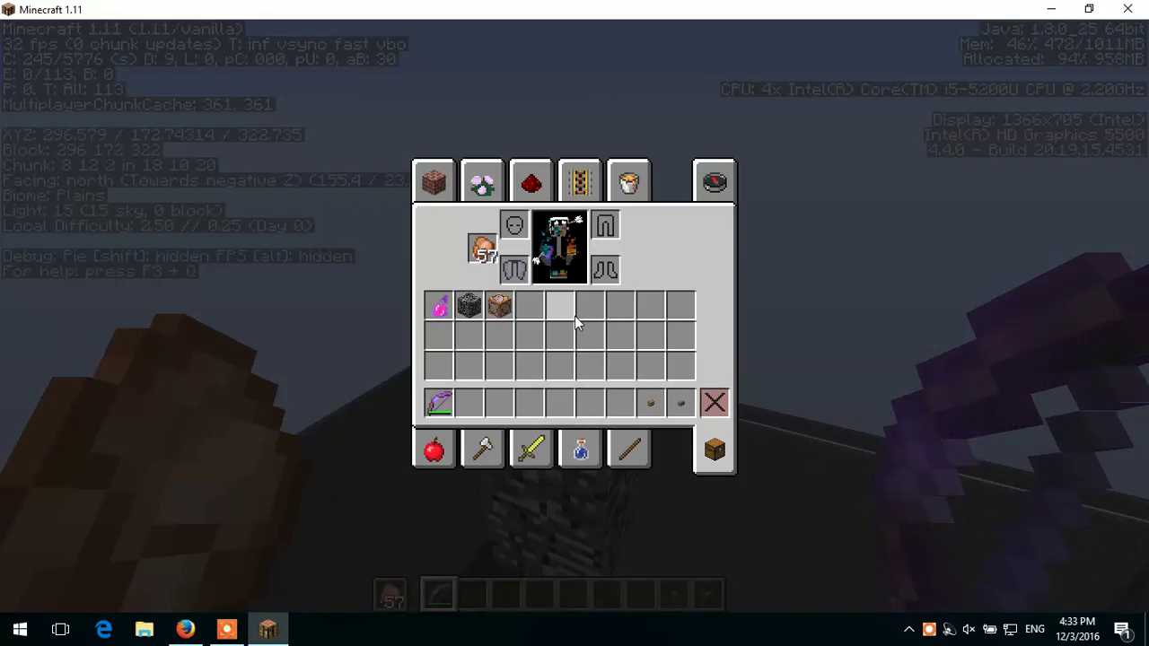
{"action": "key", "text": "e"}
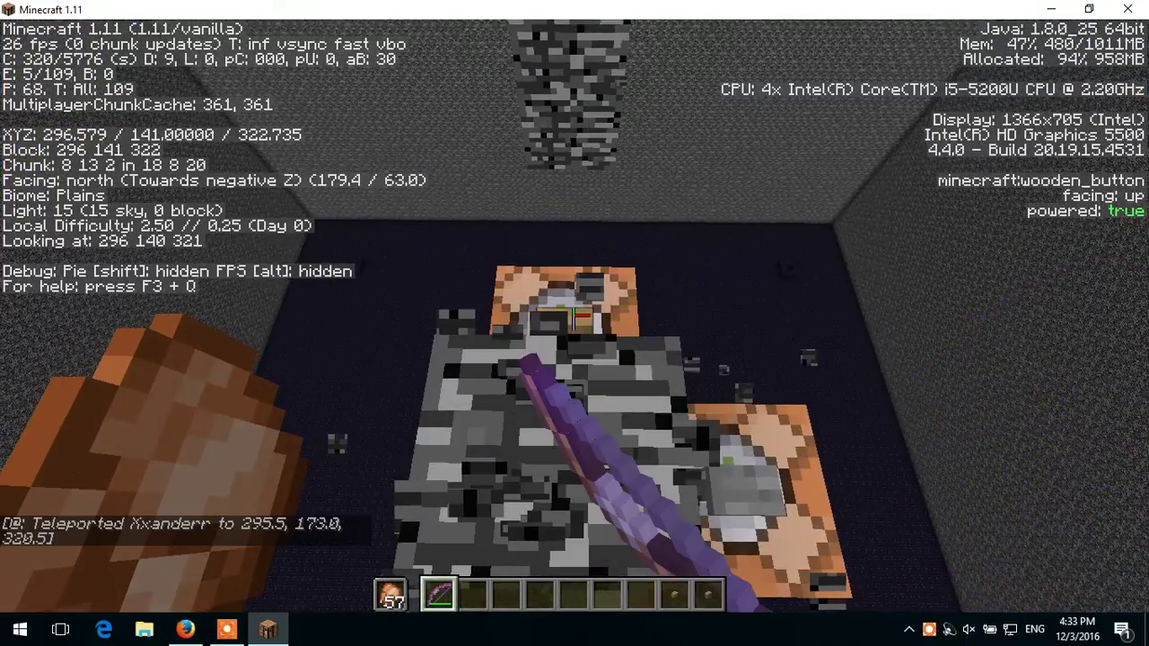
{"action": "key", "text": "space"}
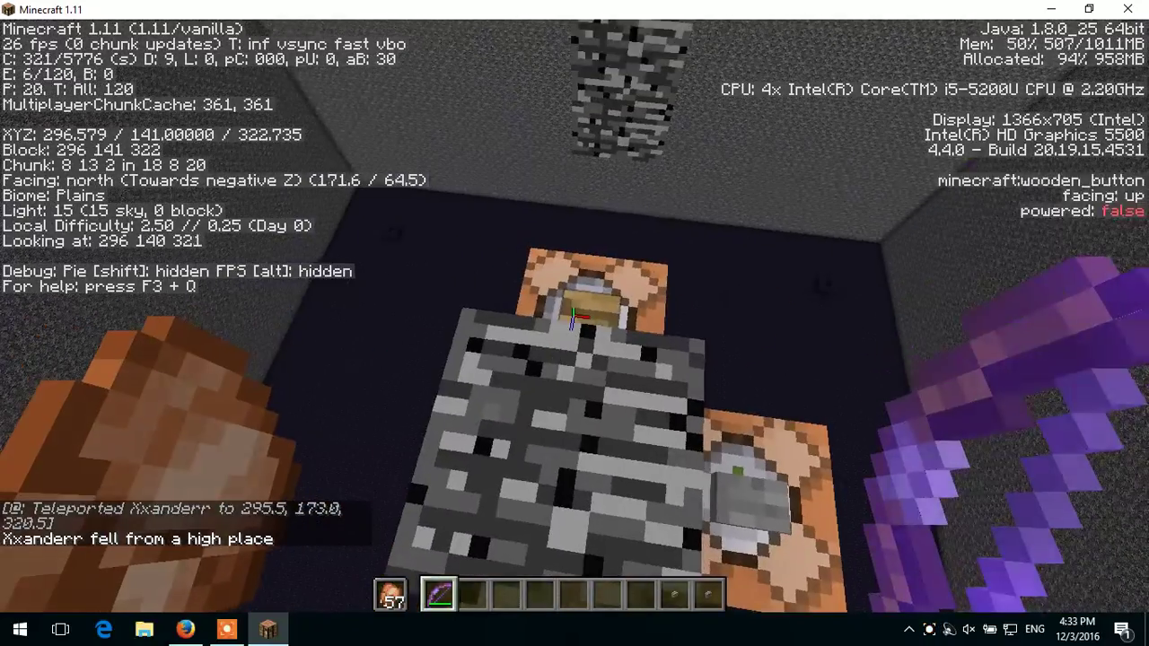
{"action": "right_click", "coordinate": [575, 319]}
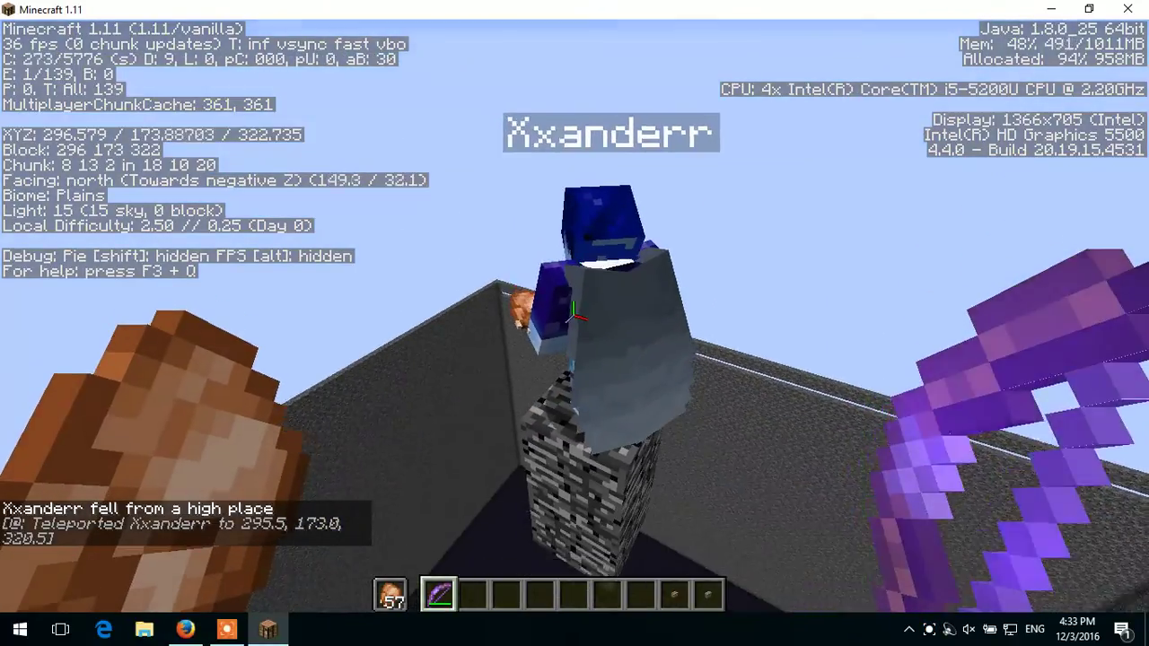
Browse the Decoration and Combat creative tabs, then open chat for a command.
{"action": "key", "text": "e"}
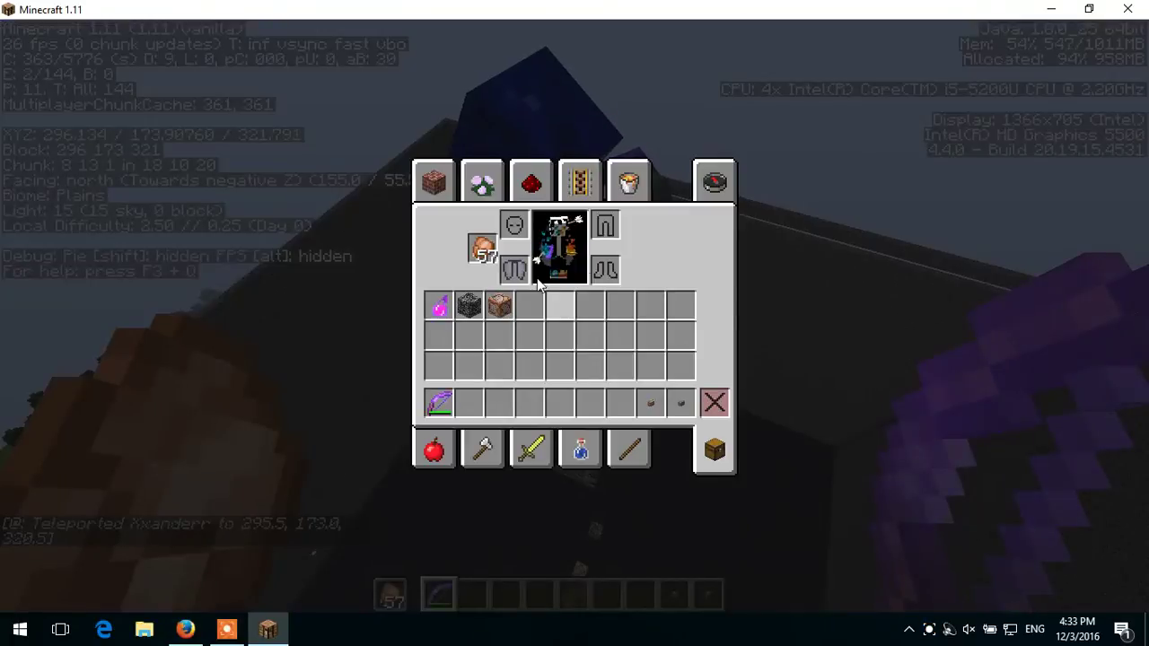
{"action": "left_click", "coordinate": [477, 182]}
{"action": "left_click", "coordinate": [532, 451]}
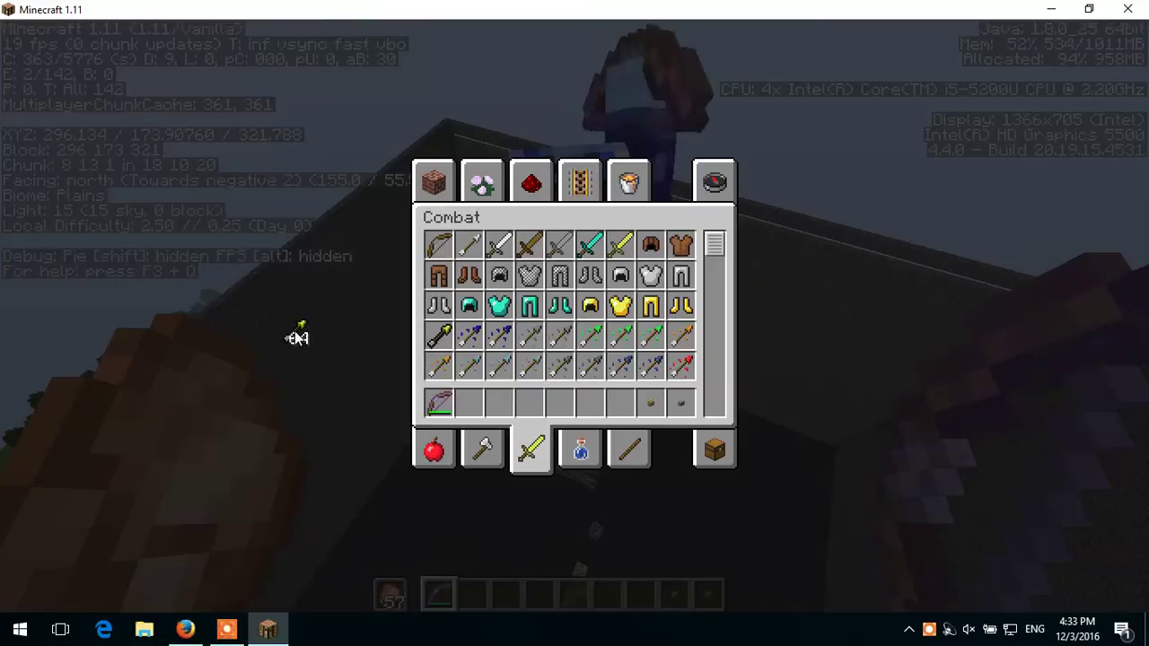
{"action": "key", "text": "e"}
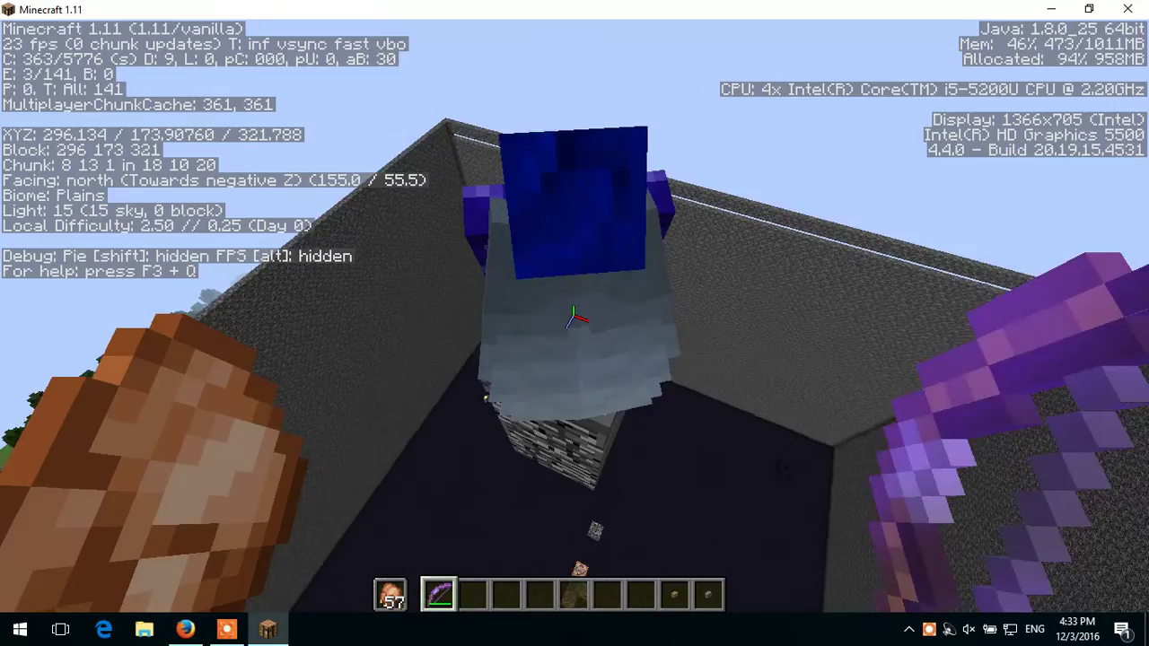
{"action": "key", "text": "e"}
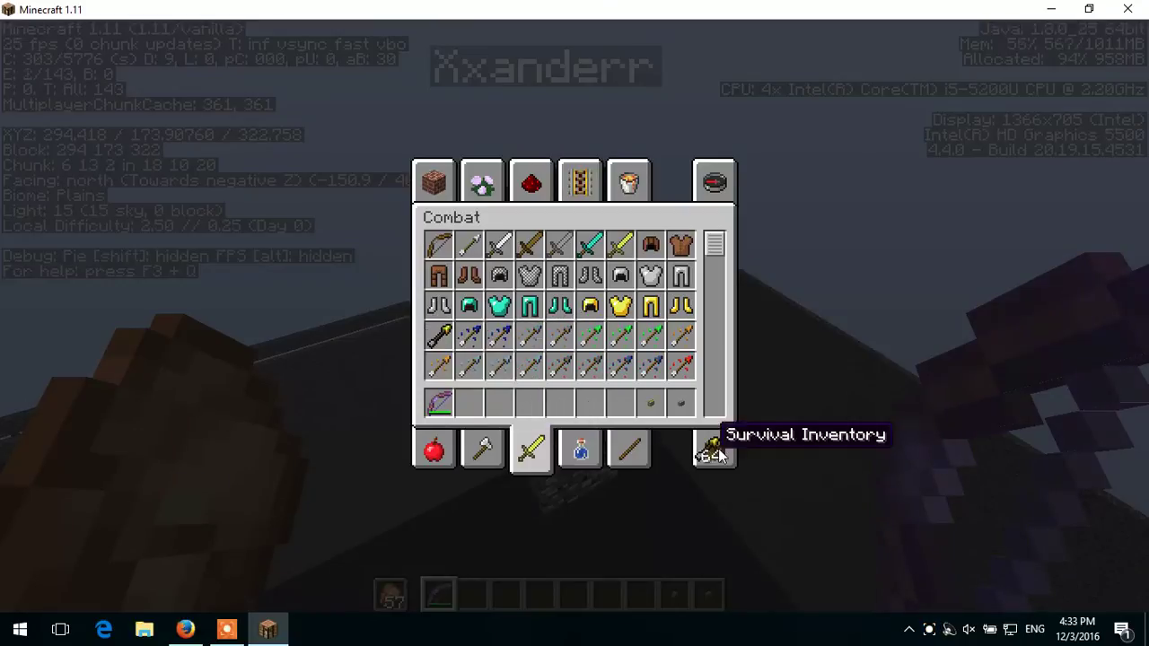
{"action": "left_click", "coordinate": [716, 453]}
{"action": "key", "text": "e"}
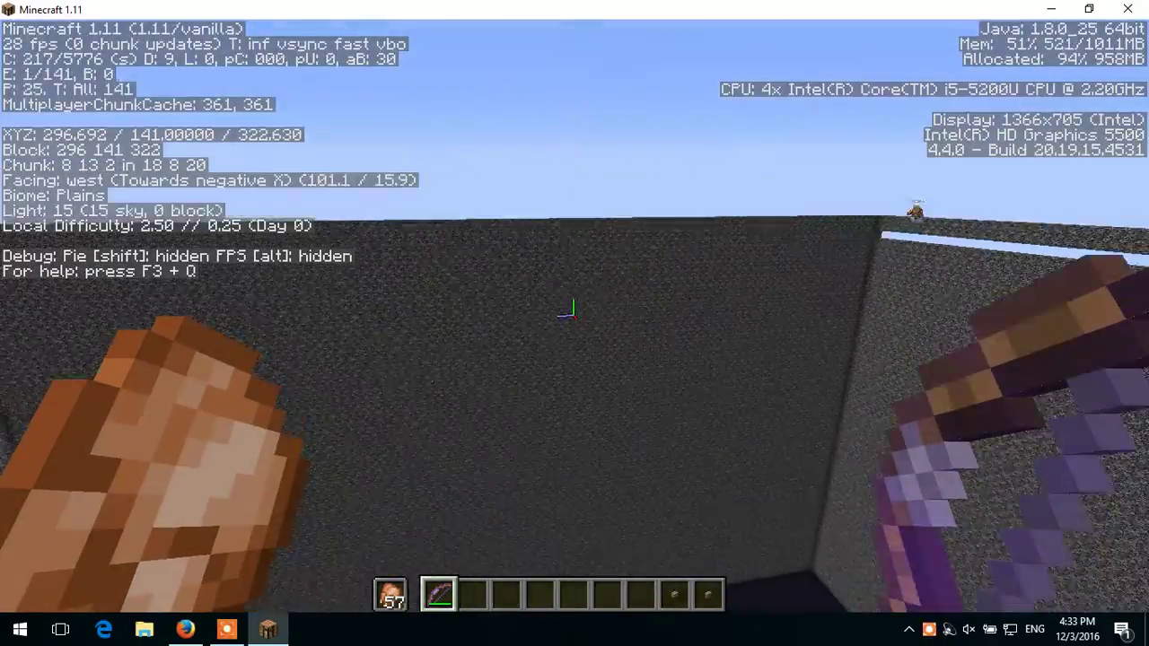
{"action": "key", "text": "e"}
{"action": "key", "text": "e"}
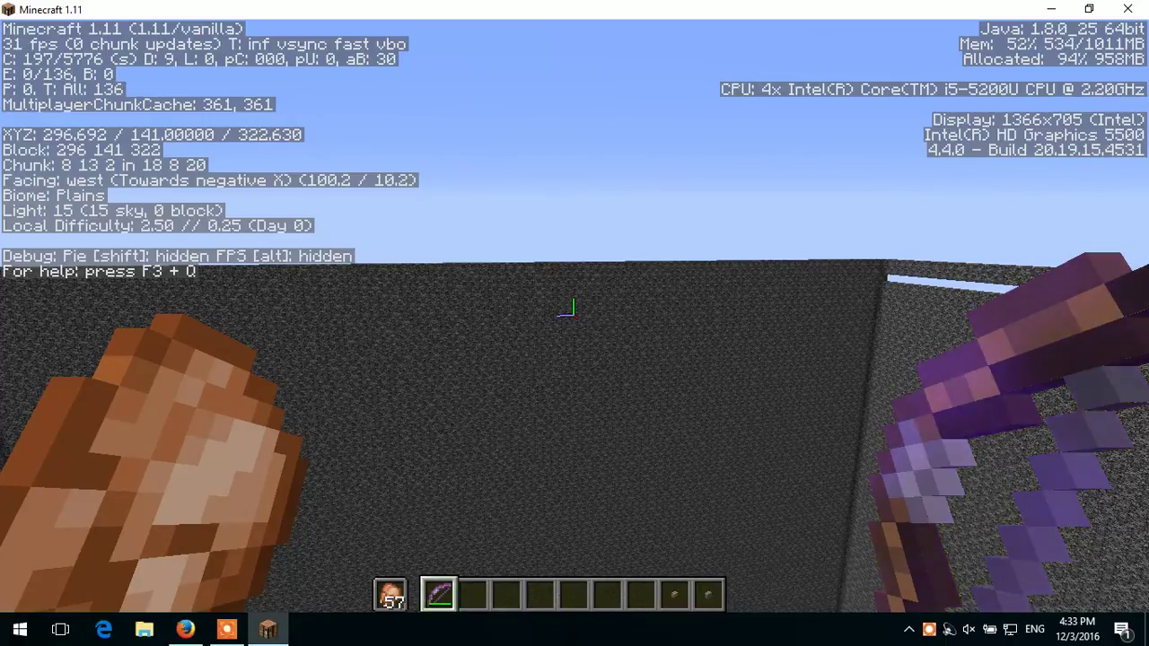
{"action": "key", "text": "slash"}
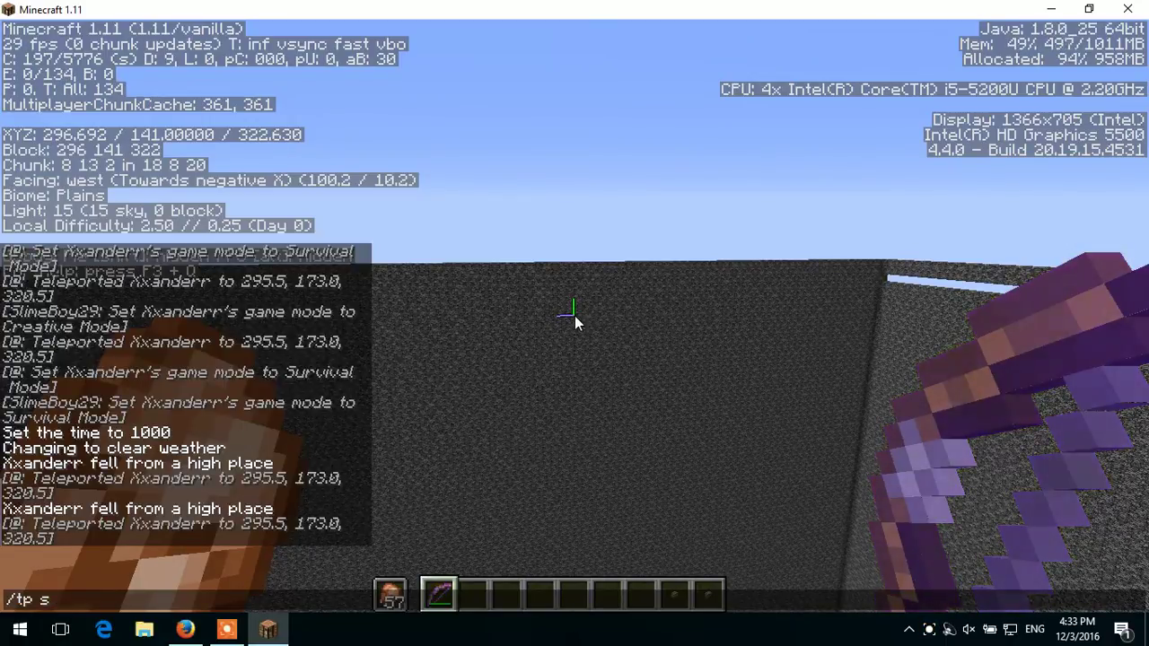
Send the /tp command that teleports one player to the other.
{"action": "key", "text": "Return"}
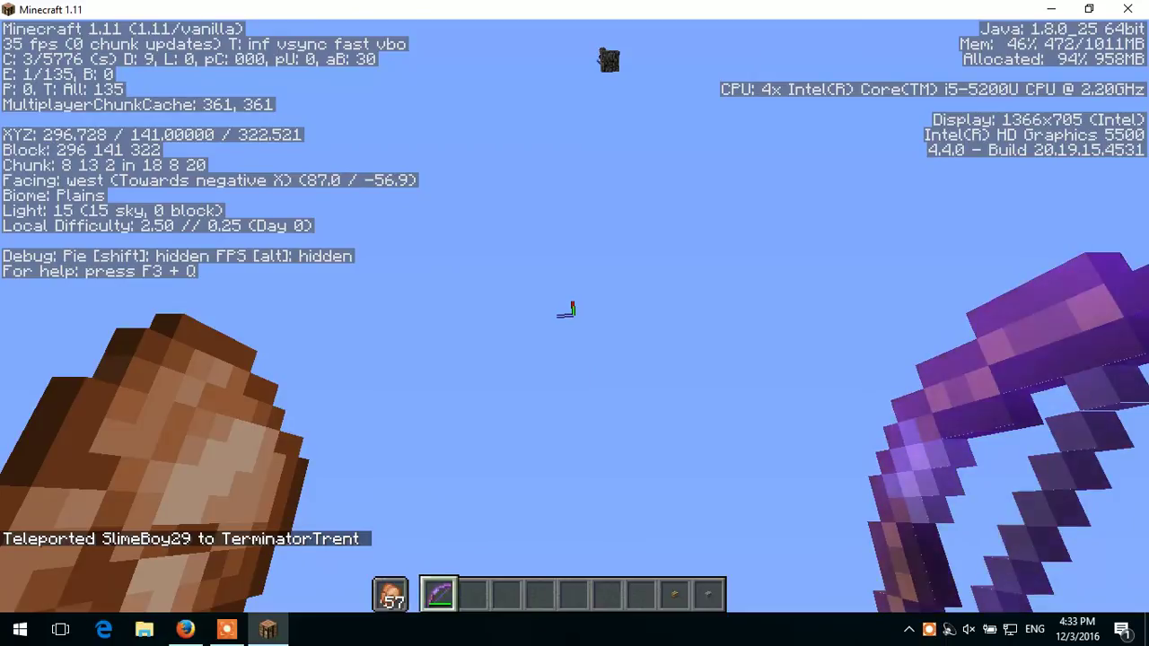
{"action": "key", "text": "e"}
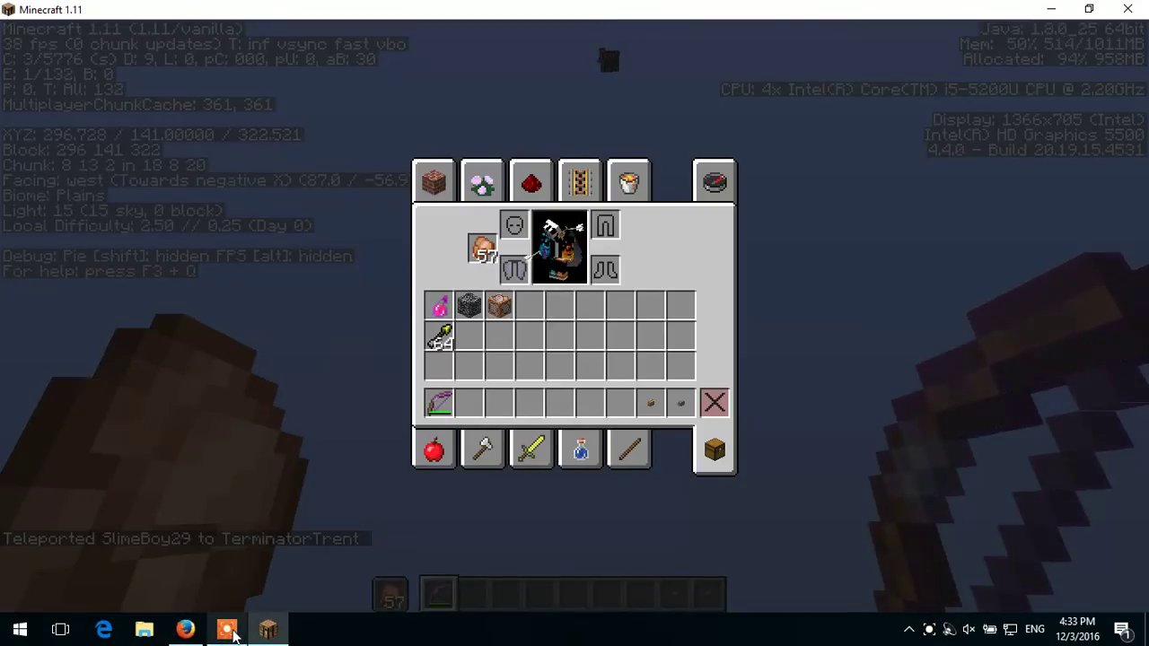
{"action": "key", "text": "e"}
Press the wooden button again and shoot arrows into the sky.
{"action": "right_click", "coordinate": [575, 323]}
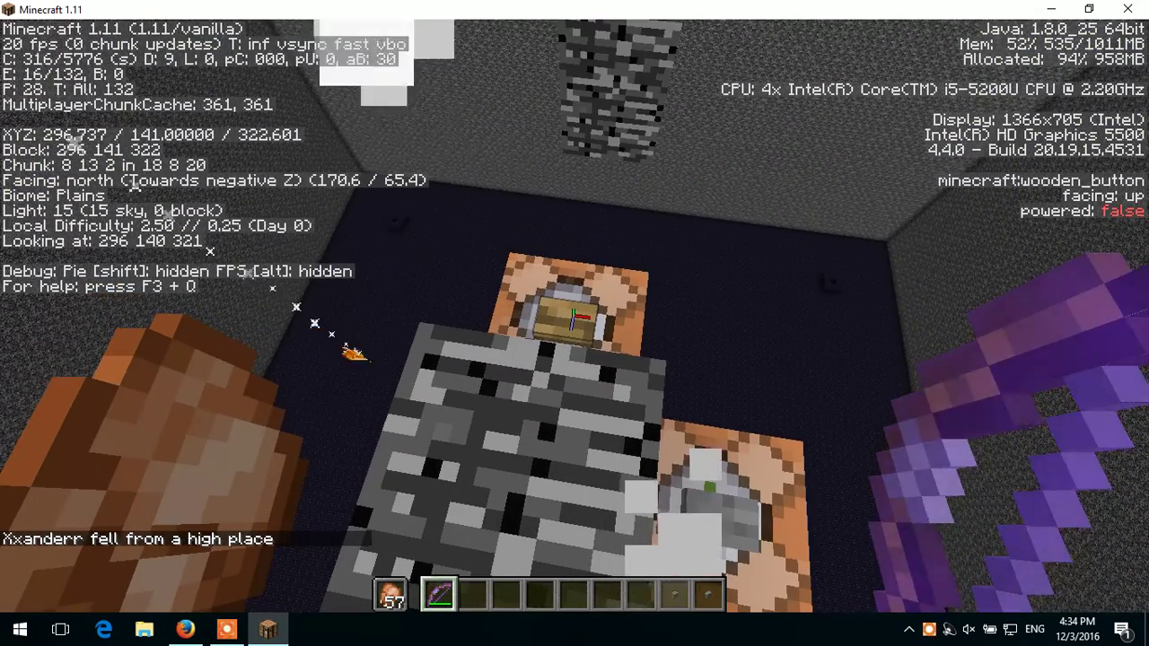
{"action": "right_click", "coordinate": [574, 324]}
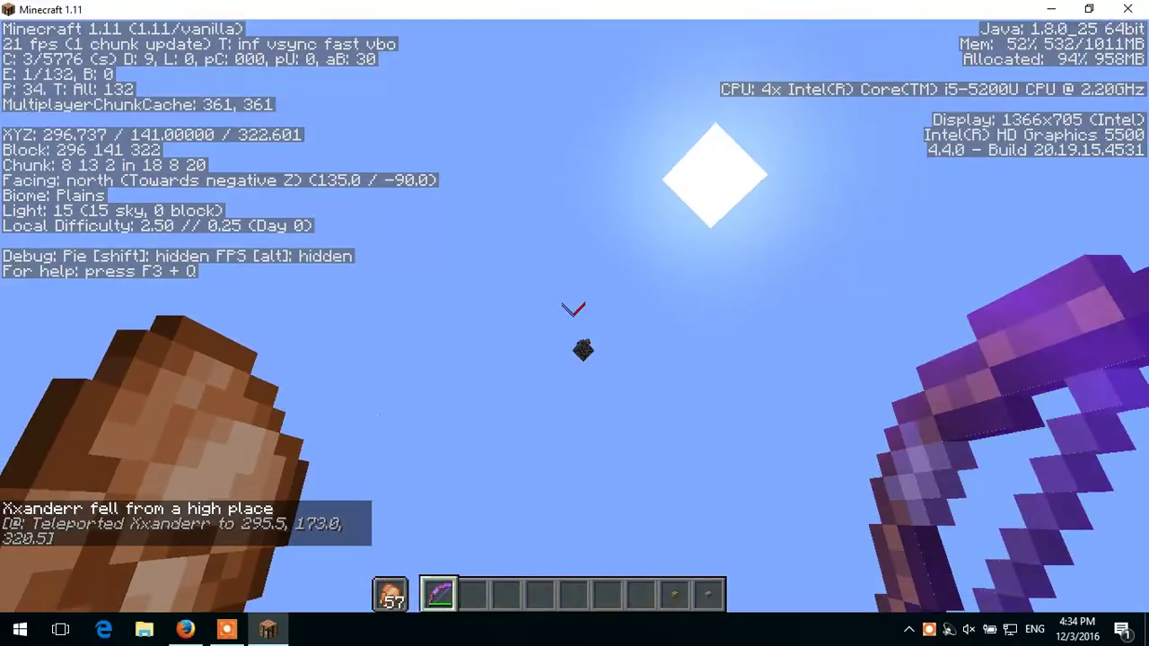
{"action": "right_click", "coordinate": [575, 323]}
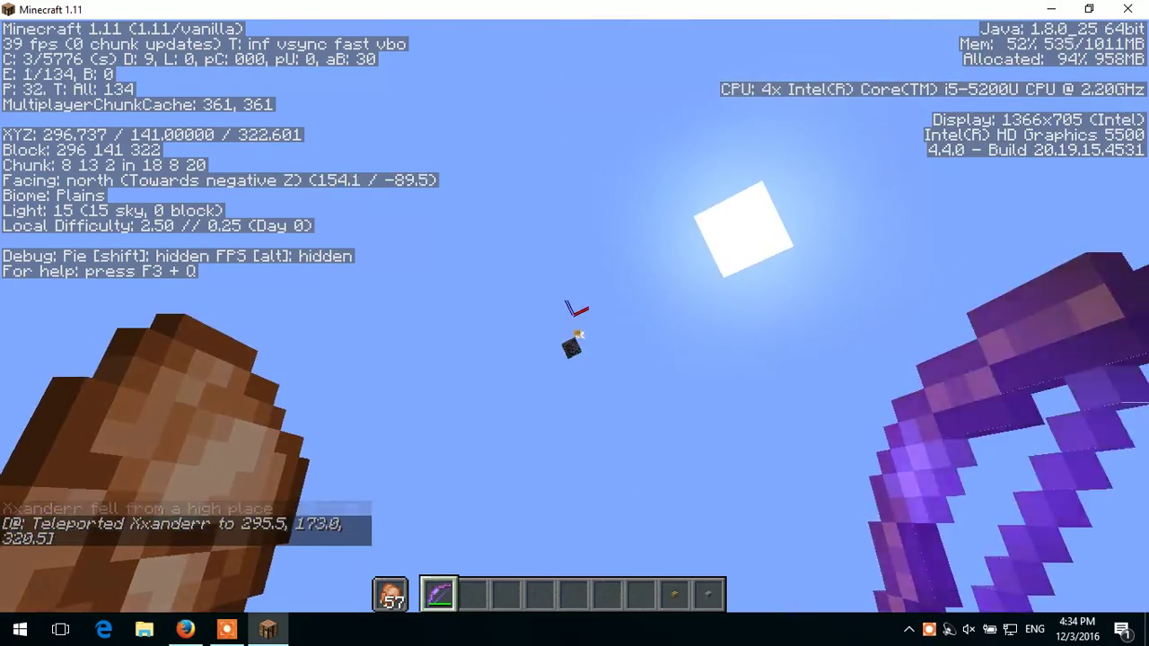
{"action": "right_click", "coordinate": [567, 312]}
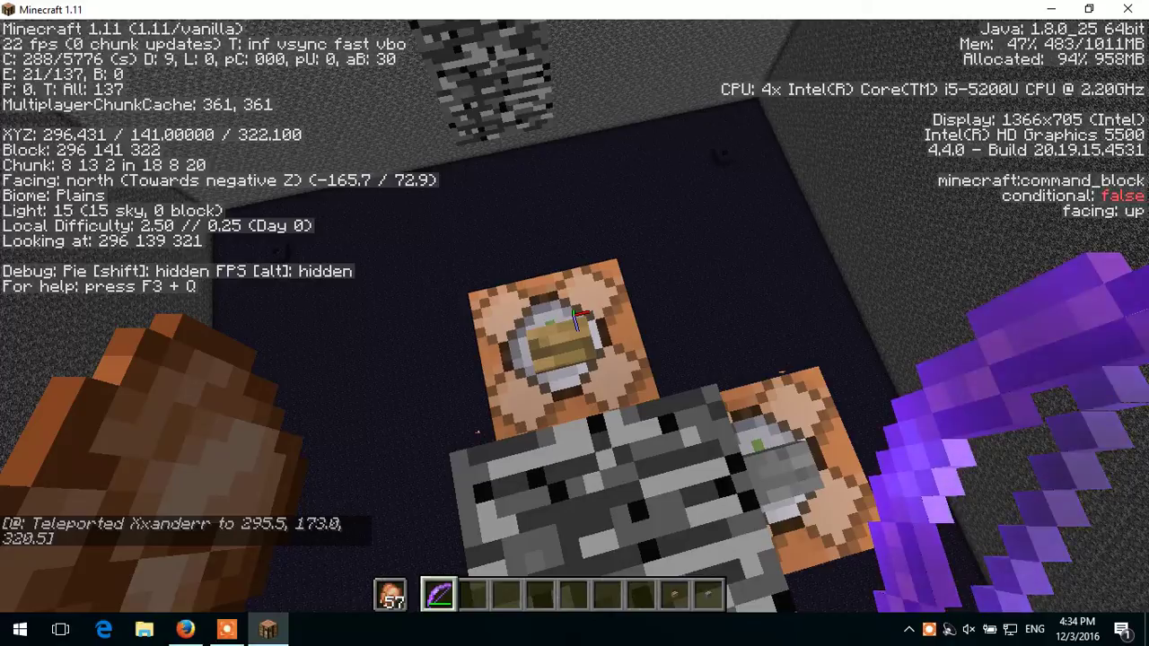
Put a splash potion in hotbar slot 3 and throw it.
{"action": "key", "text": "e"}
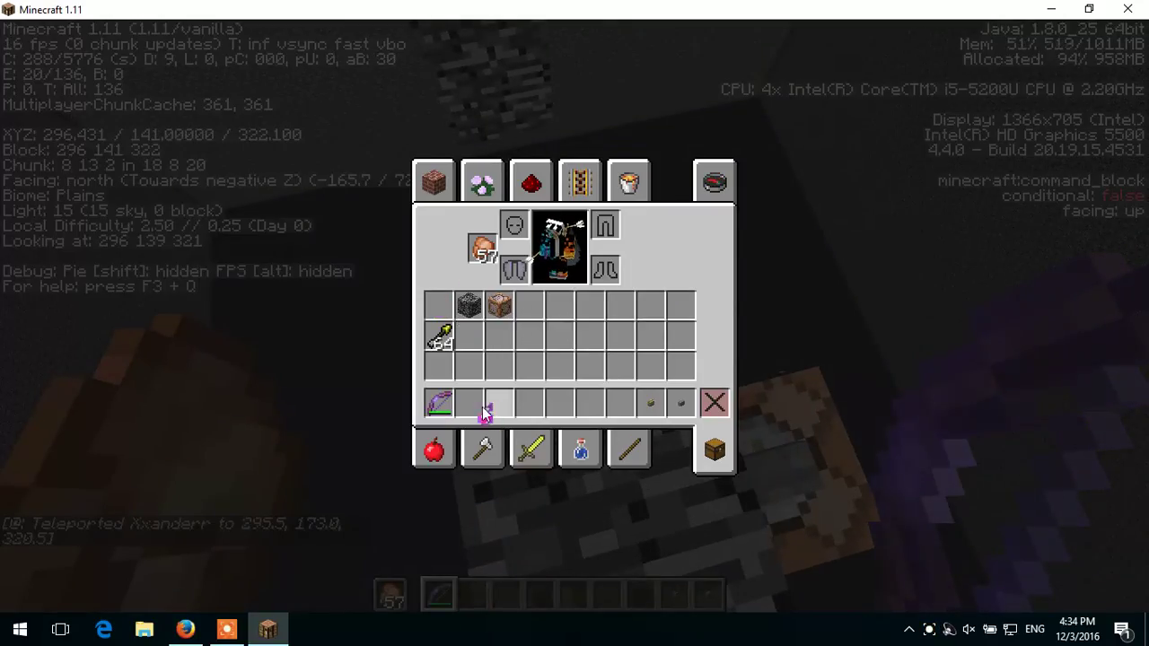
{"action": "left_click", "coordinate": [483, 409]}
{"action": "key", "text": "e"}
{"action": "key", "text": "3"}
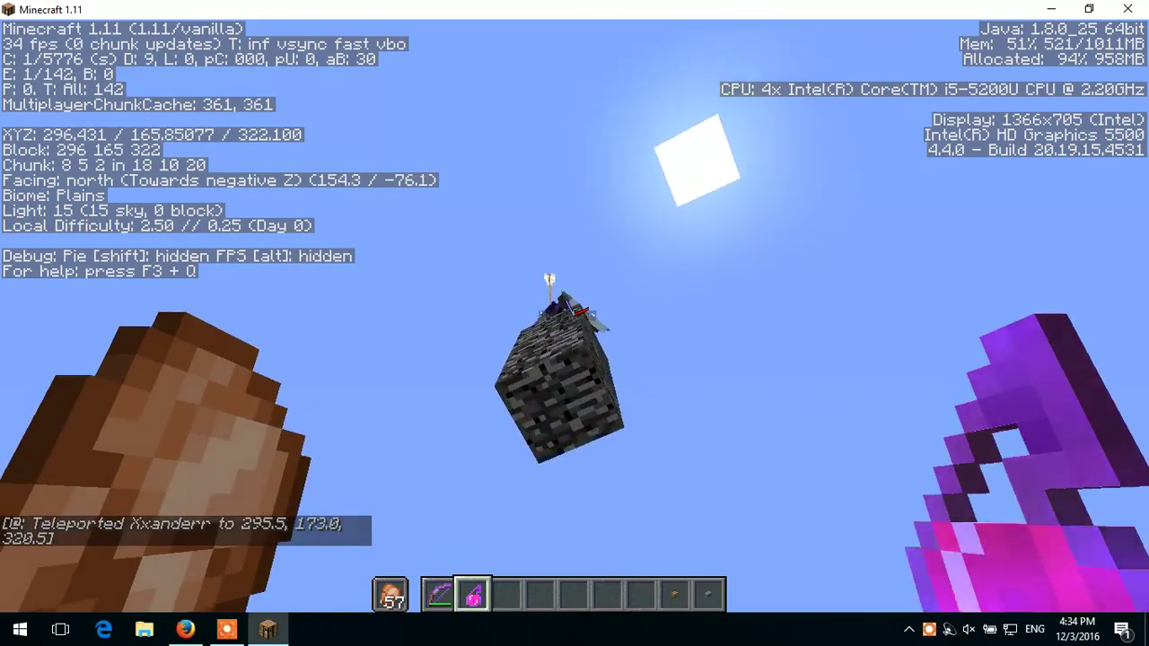
{"action": "right_click", "coordinate": [575, 324]}
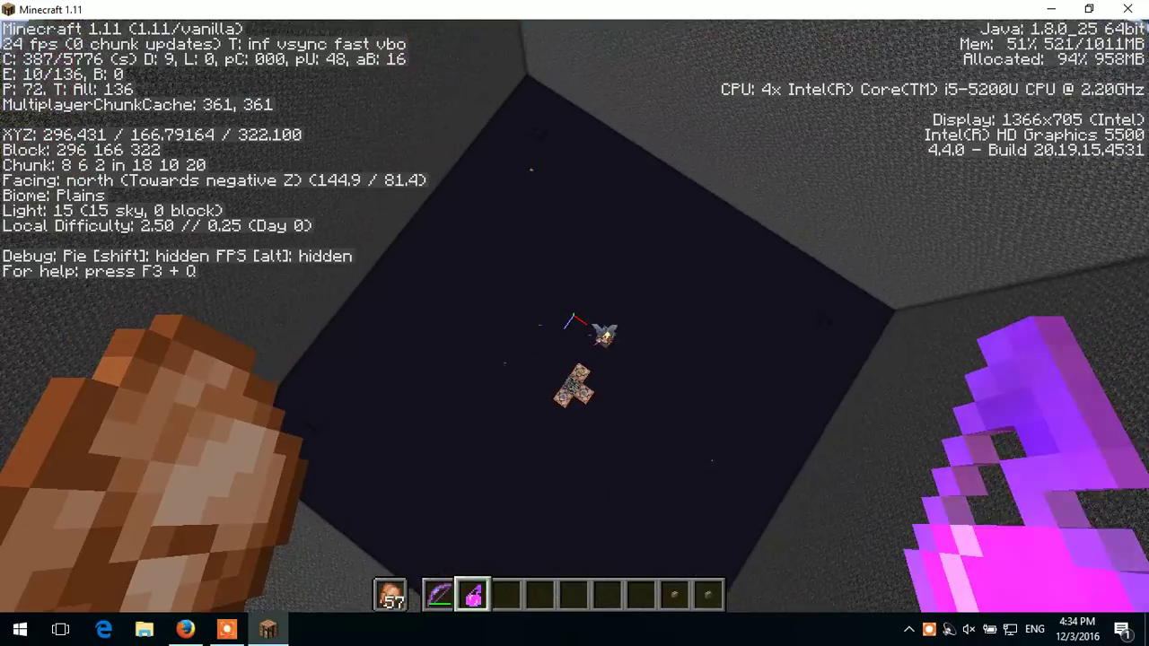
Switch to the bow, shoot at the other player, and press the wooden button.
{"action": "key", "text": "2"}
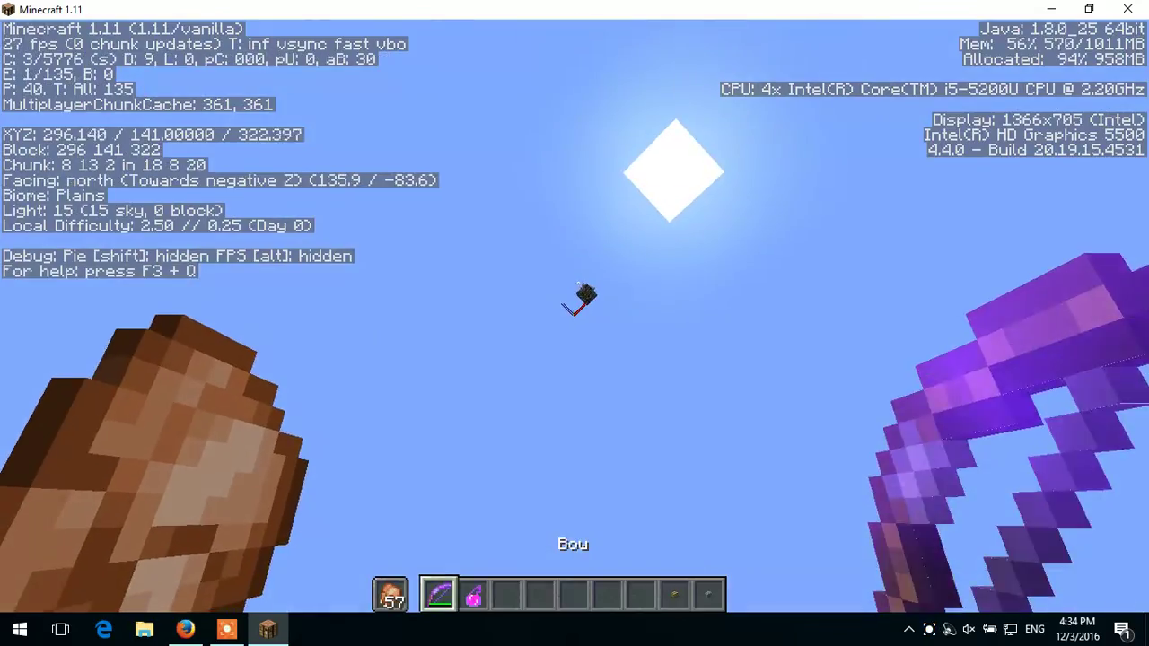
{"action": "right_click", "coordinate": [574, 323]}
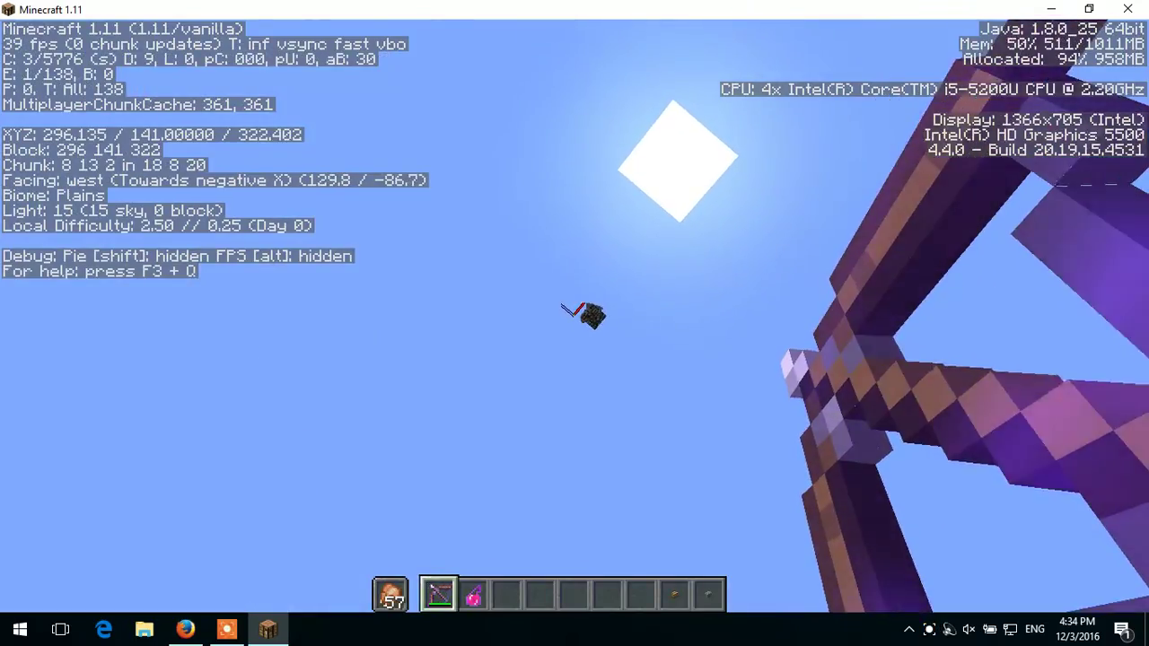
{"action": "right_click", "coordinate": [574, 323]}
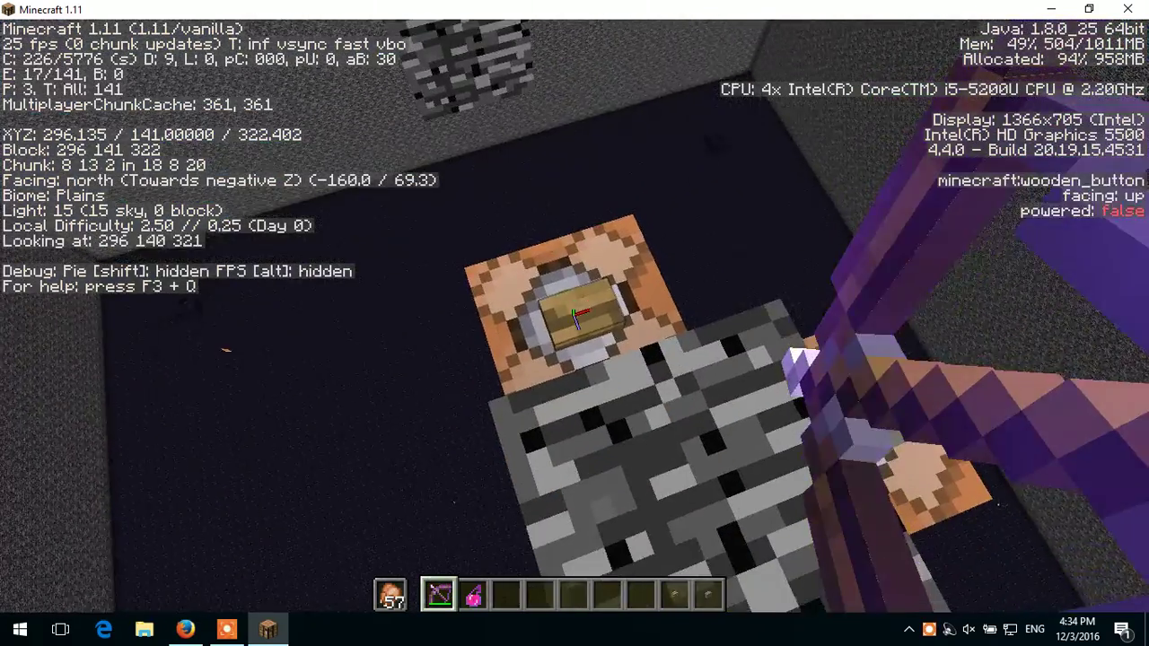
{"action": "right_click", "coordinate": [575, 314]}
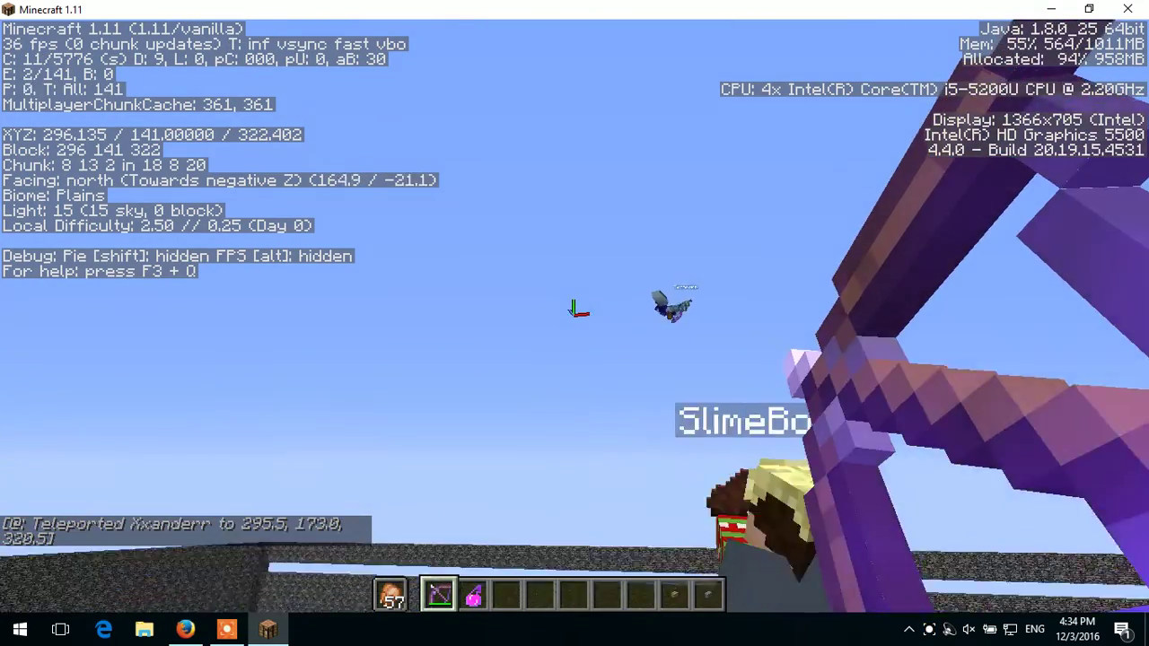
Keep firing flaming arrows at the opponent, then bring up the teleport command block.
{"action": "right_click", "coordinate": [578, 311]}
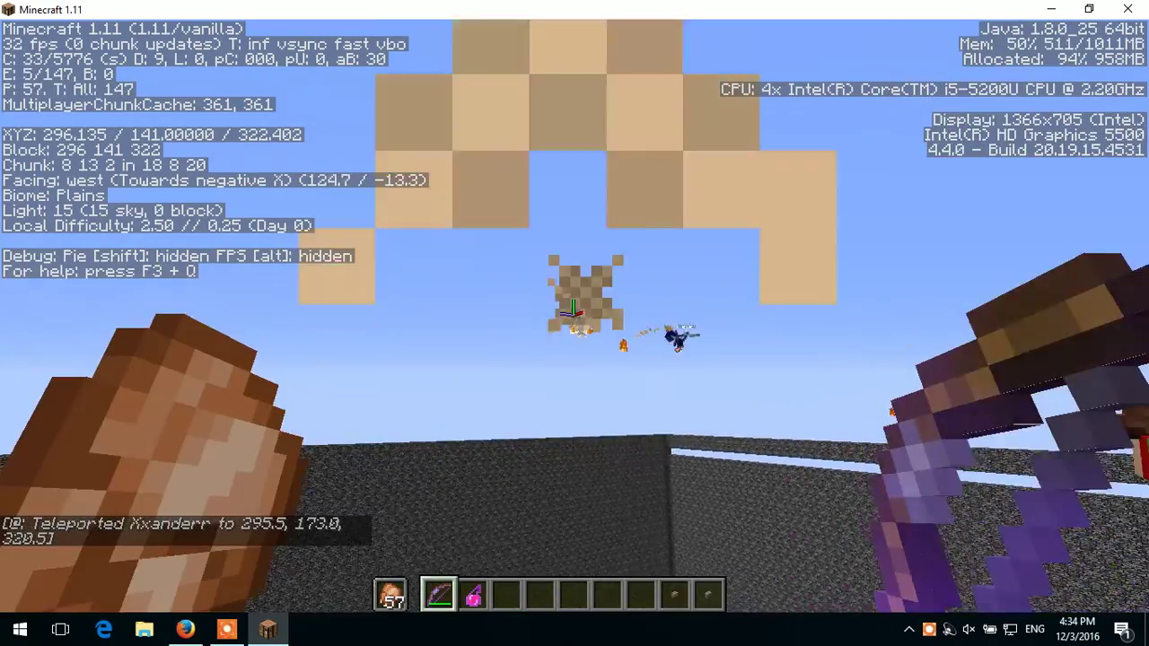
{"action": "right_click", "coordinate": [573, 311]}
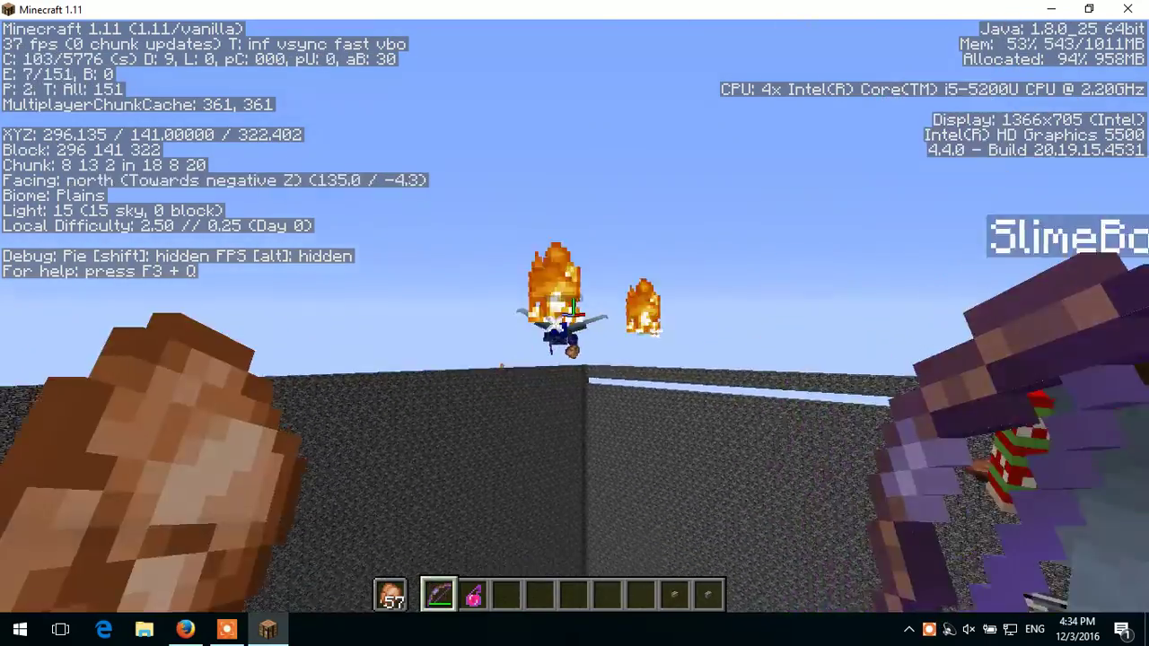
{"action": "right_click", "coordinate": [574, 311]}
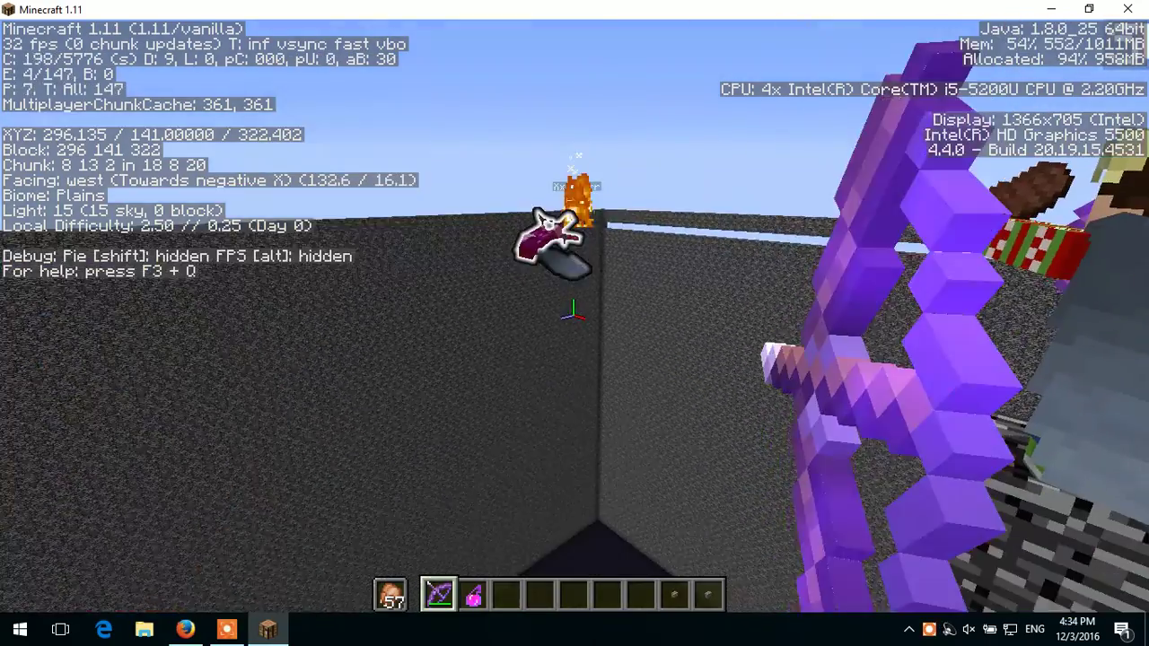
{"action": "right_click", "coordinate": [574, 310]}
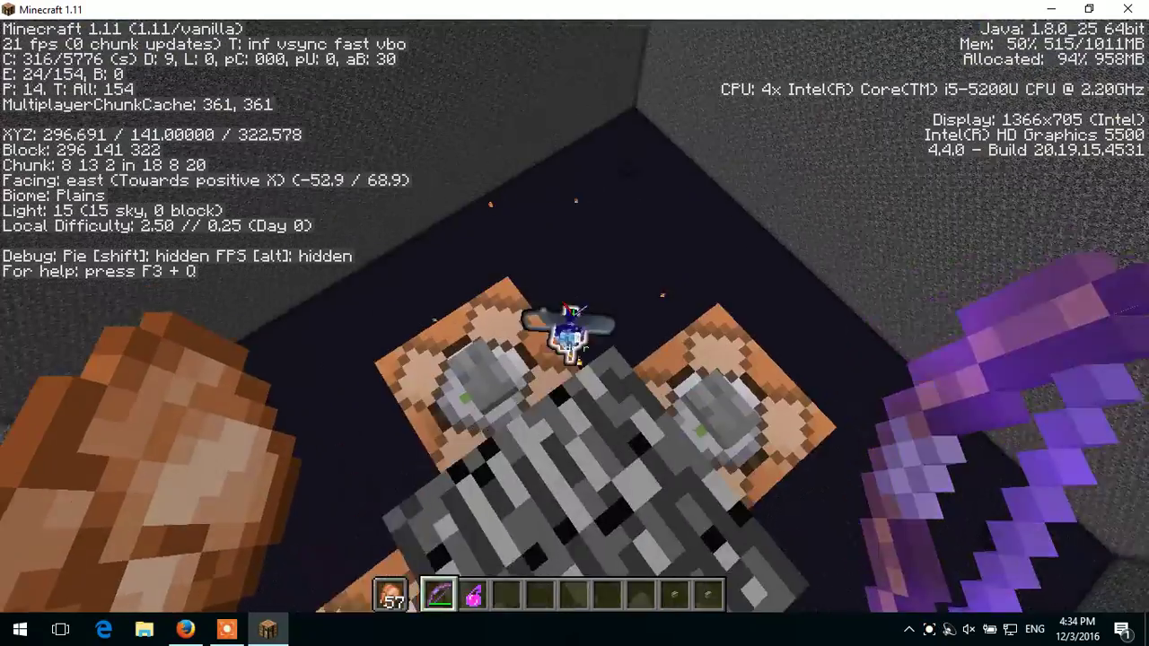
{"action": "right_click", "coordinate": [575, 310]}
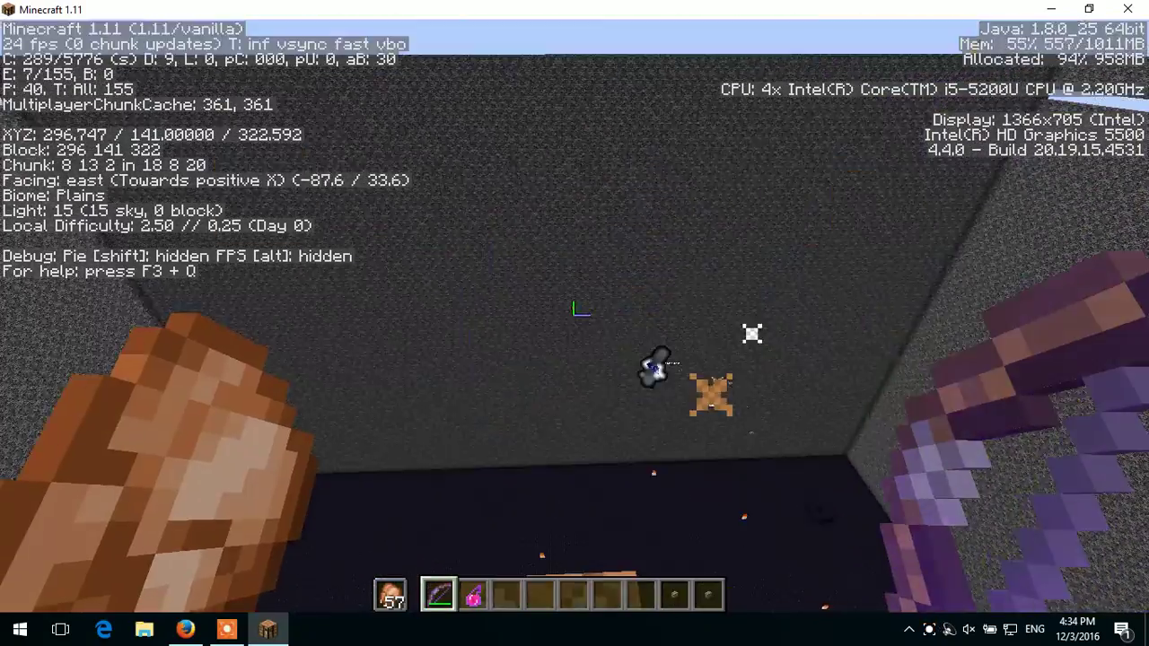
{"action": "right_click", "coordinate": [574, 311]}
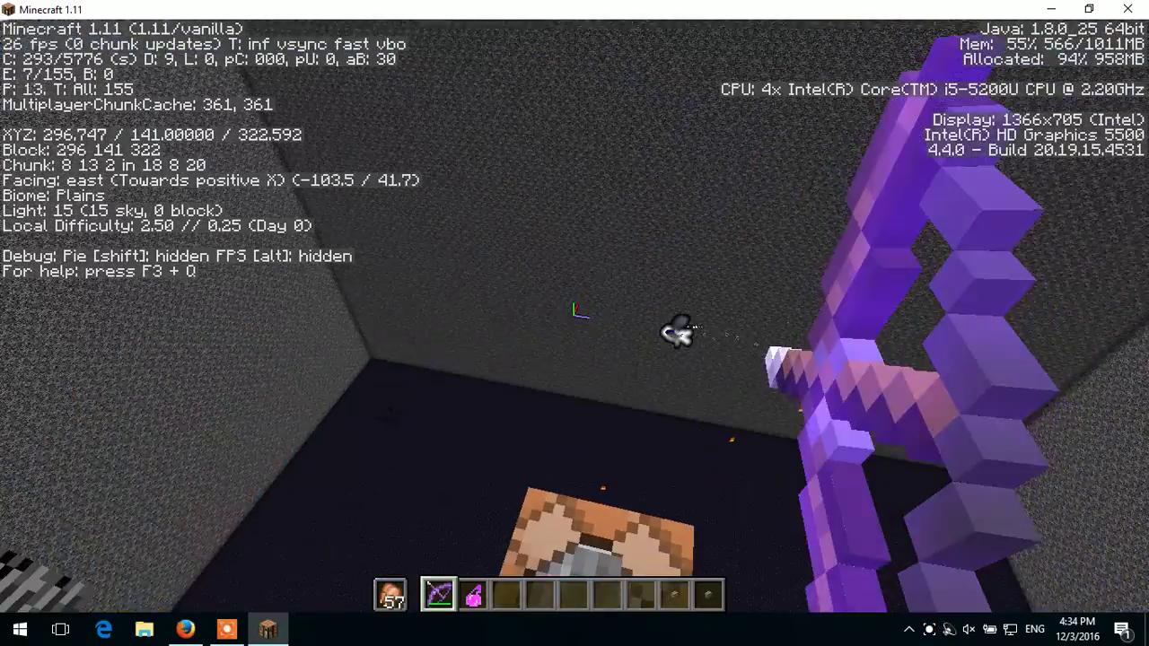
{"action": "right_click", "coordinate": [575, 311]}
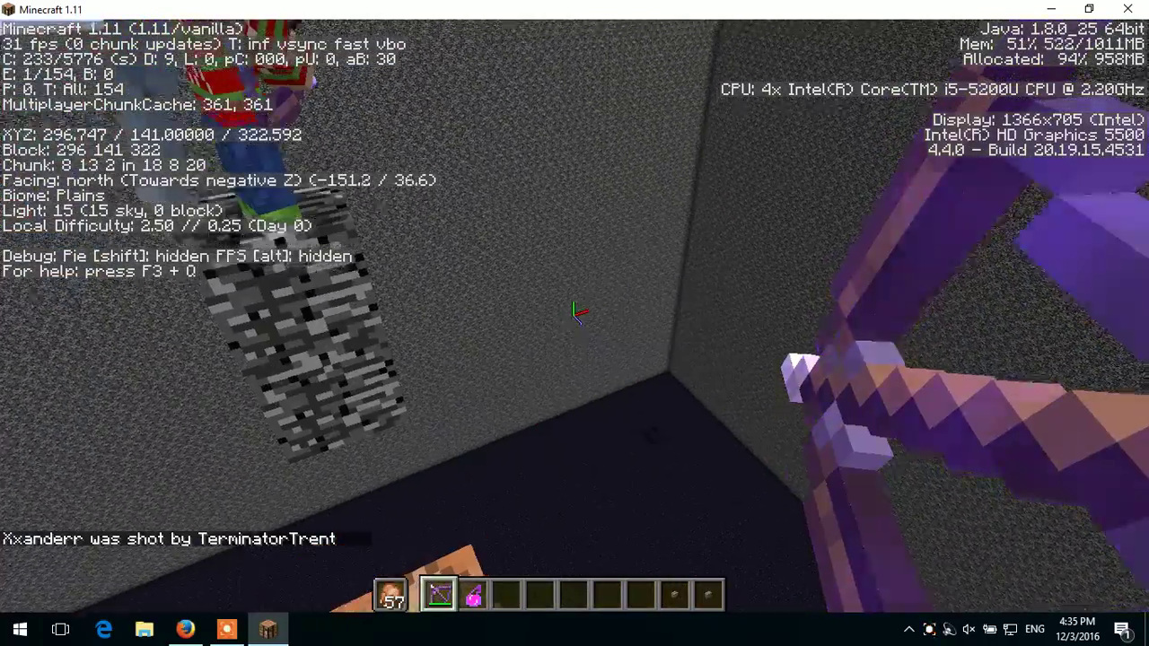
{"action": "right_click", "coordinate": [575, 311]}
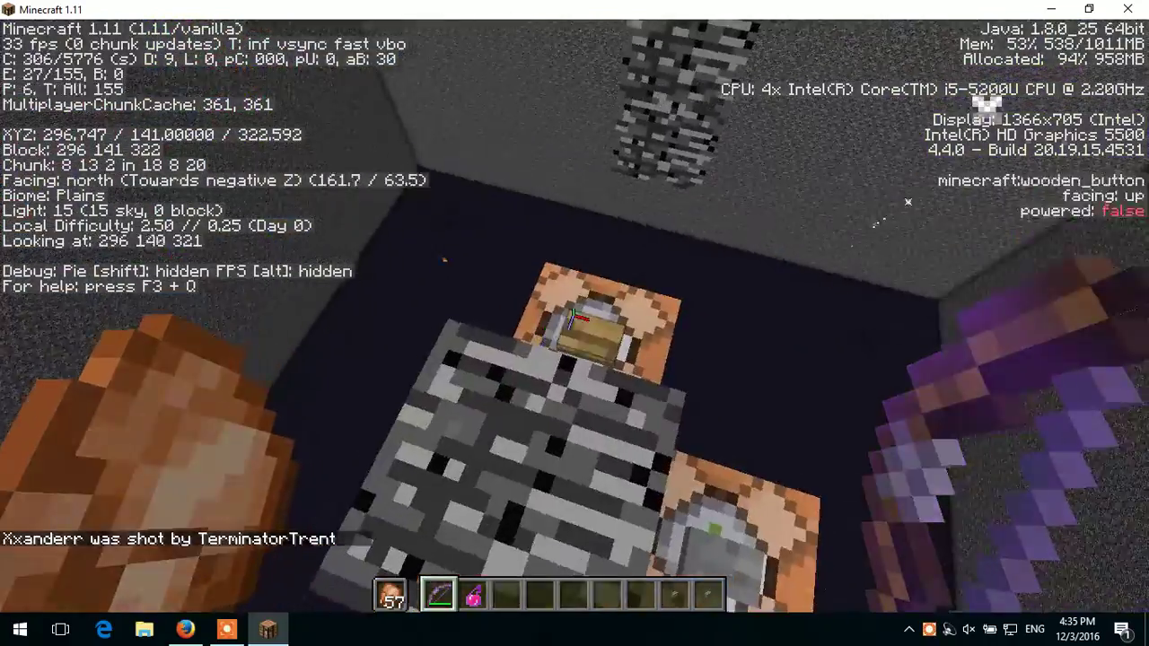
{"action": "right_click", "coordinate": [575, 310]}
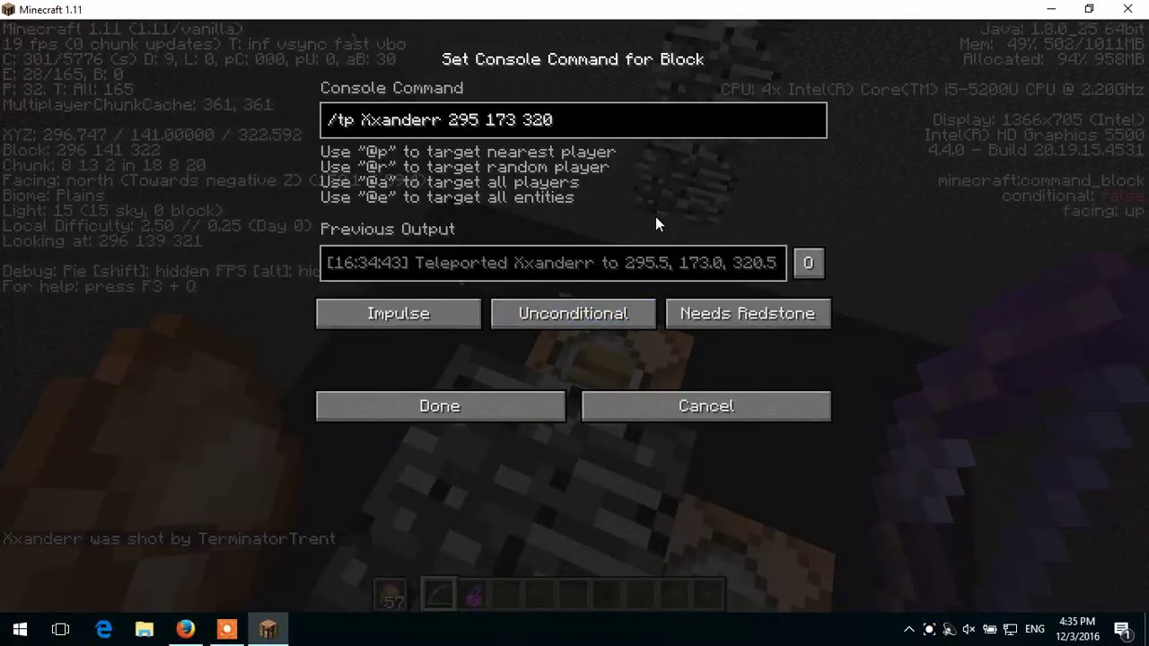
Retarget the teleport command block's /tp command to TerminatorTrent.
{"action": "left_click", "coordinate": [440, 123]}
{"action": "key", "text": "BackSpace"}
{"action": "key", "text": "BackSpace"}
{"action": "key", "text": "BackSpace"}
{"action": "key", "text": "BackSpace"}
{"action": "key", "text": "BackSpace"}
{"action": "key", "text": "BackSpace"}
{"action": "key", "text": "BackSpace"}
{"action": "type", "text": "Tre"}
{"action": "key", "text": "BackSpace"}
{"action": "key", "text": "BackSpace"}
{"action": "type", "text": "er"}
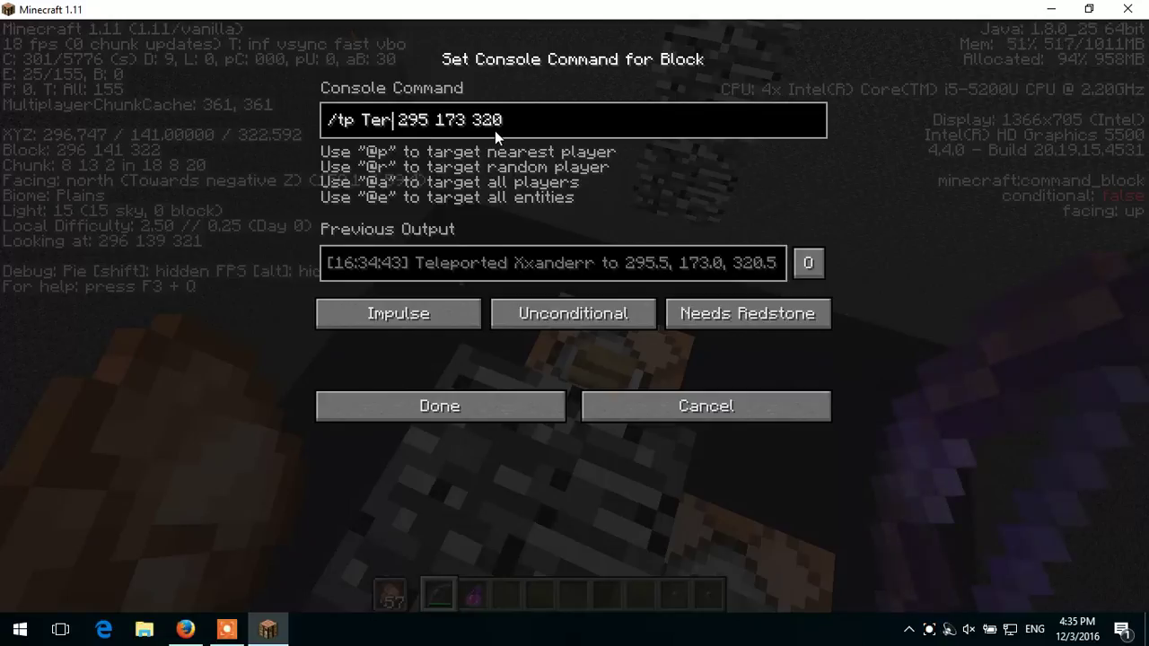
{"action": "type", "text": "minatorTrent"}
{"action": "left_click", "coordinate": [449, 410]}
Test the stone button three times, then bring up the game-mode command block.
{"action": "right_click", "coordinate": [574, 314]}
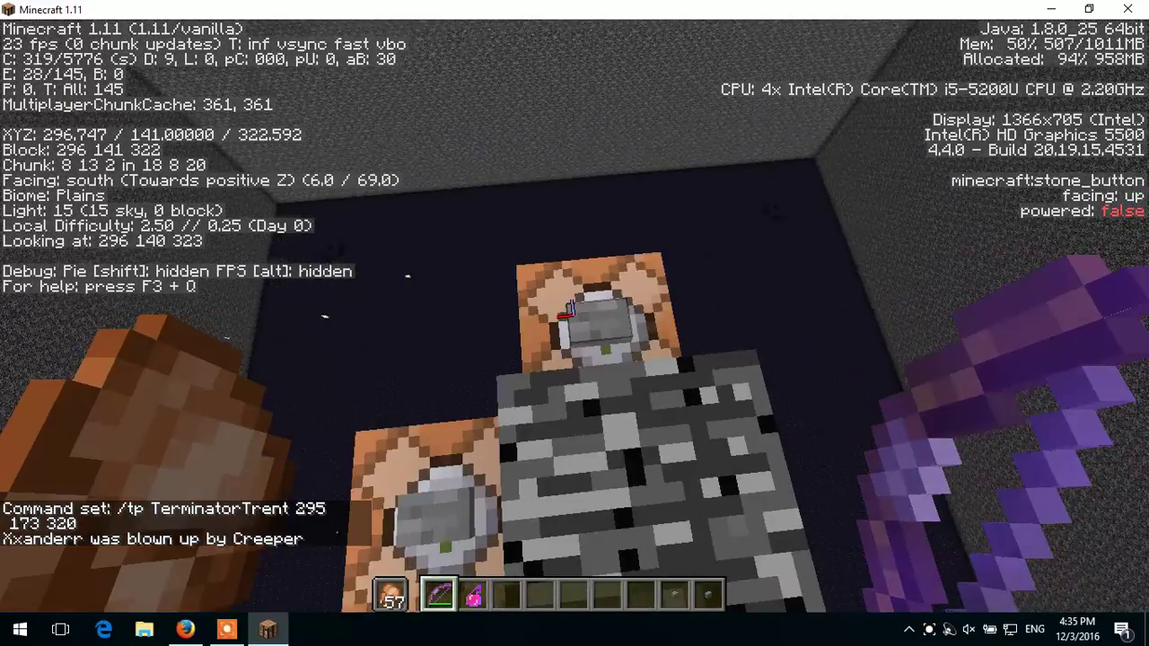
{"action": "right_click", "coordinate": [575, 310]}
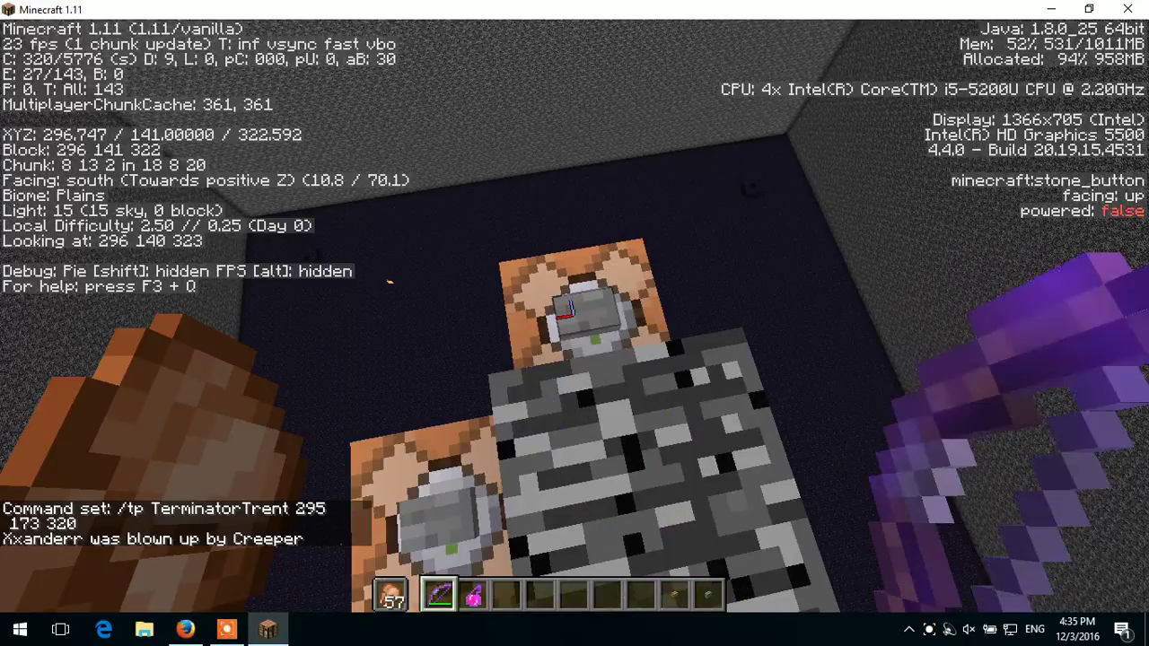
{"action": "right_click", "coordinate": [566, 310]}
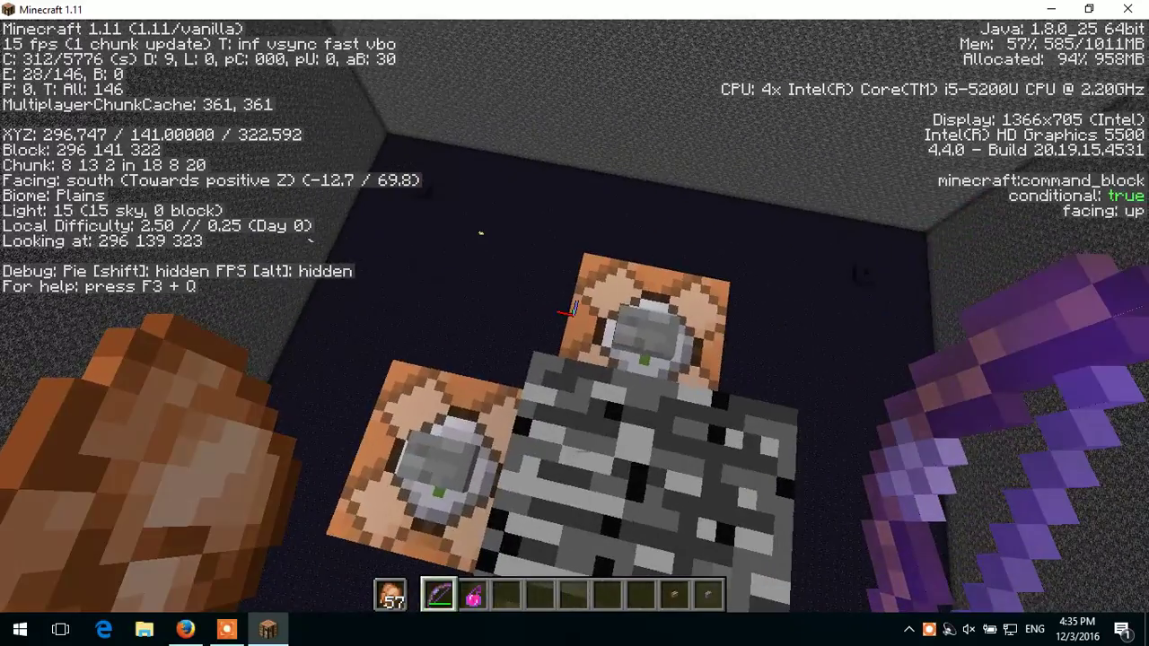
{"action": "right_click", "coordinate": [574, 323]}
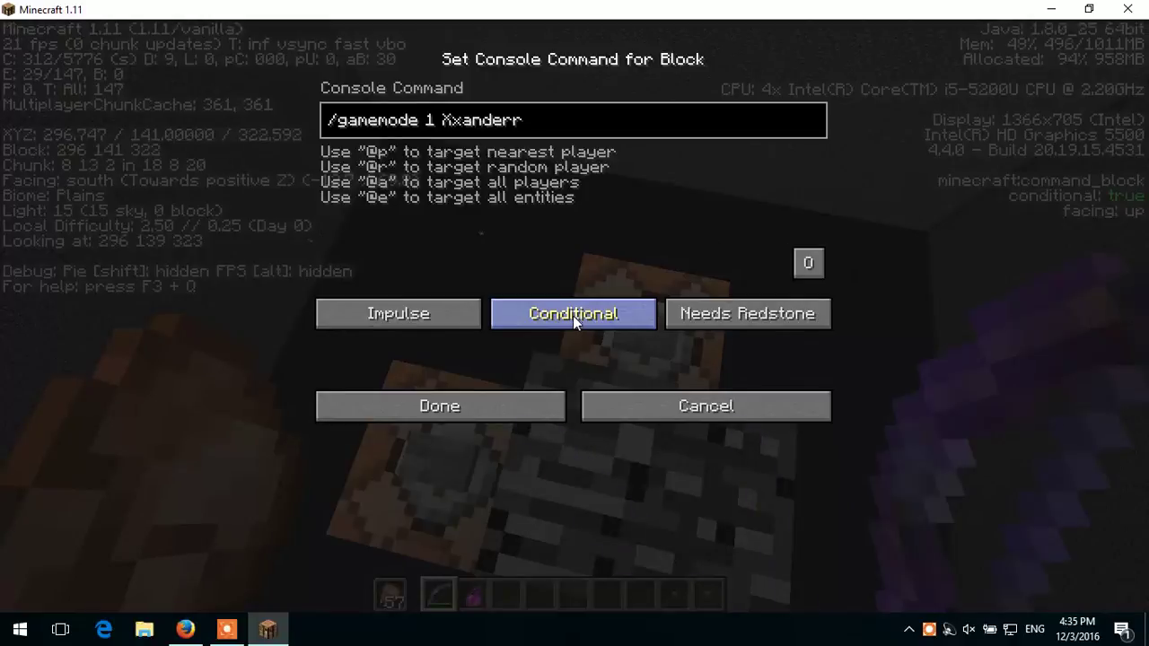
Save /gamemode 1 Xxanderr as Unconditional and trigger it.
{"action": "left_click", "coordinate": [518, 414]}
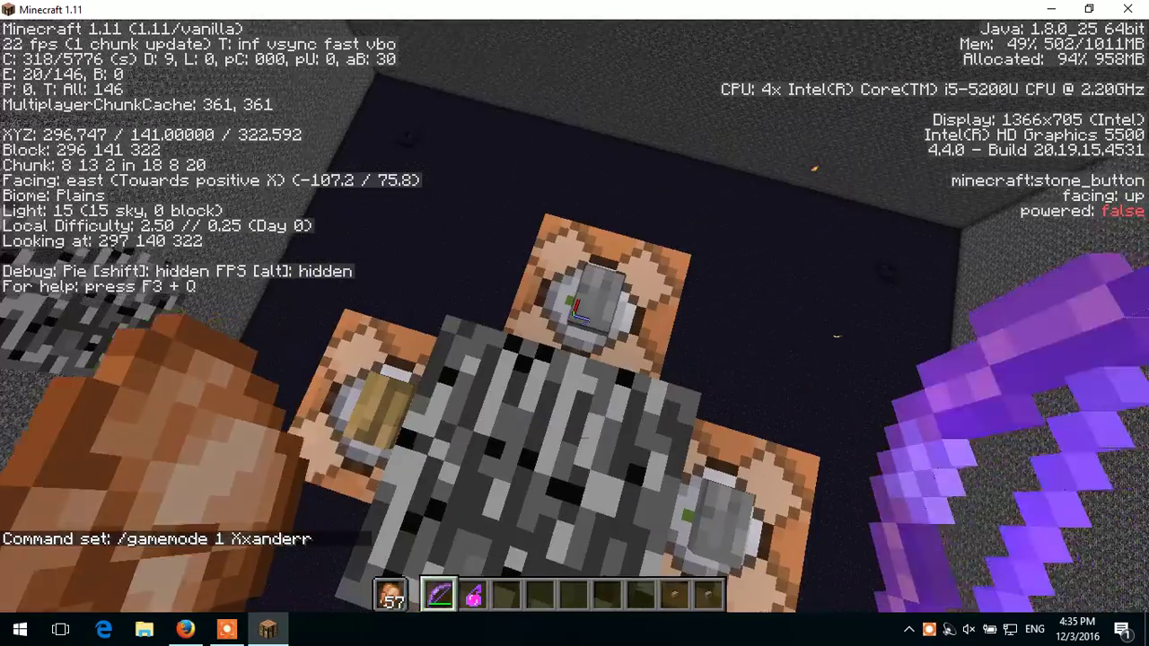
{"action": "right_click", "coordinate": [579, 309]}
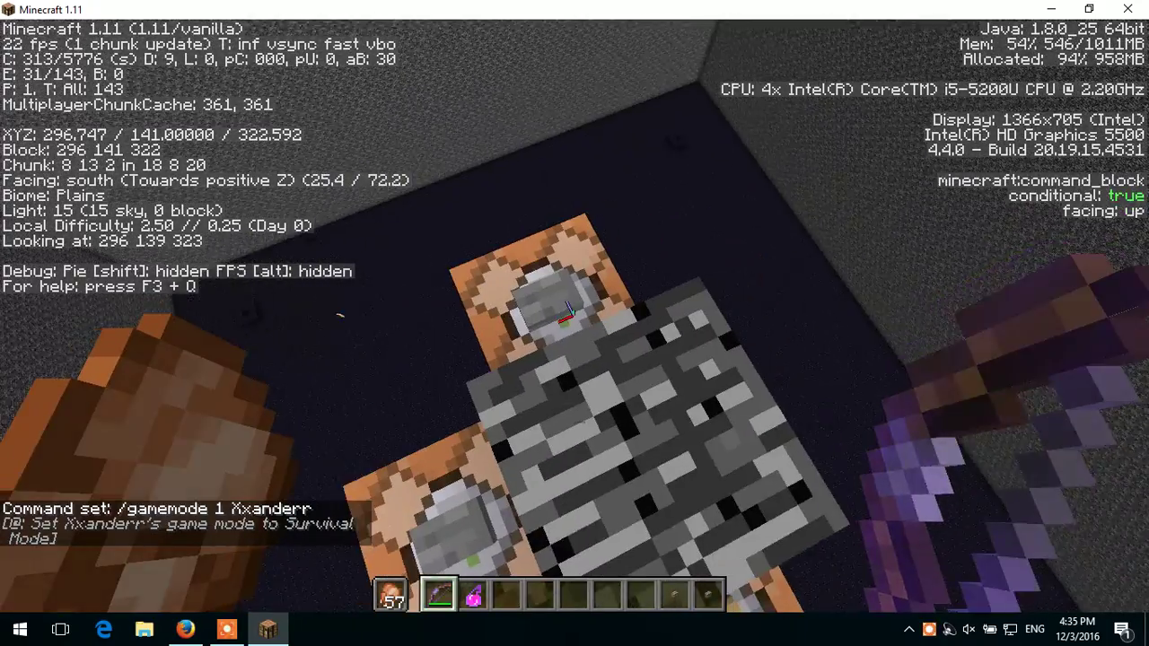
{"action": "right_click", "coordinate": [575, 310]}
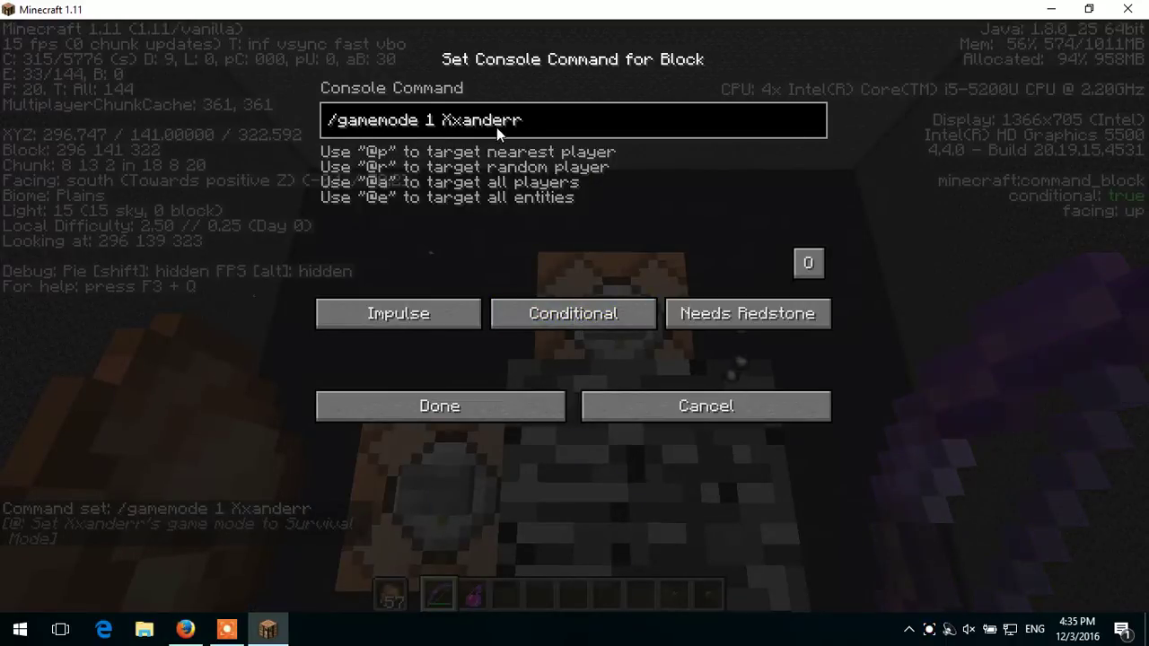
{"action": "left_click", "coordinate": [479, 418]}
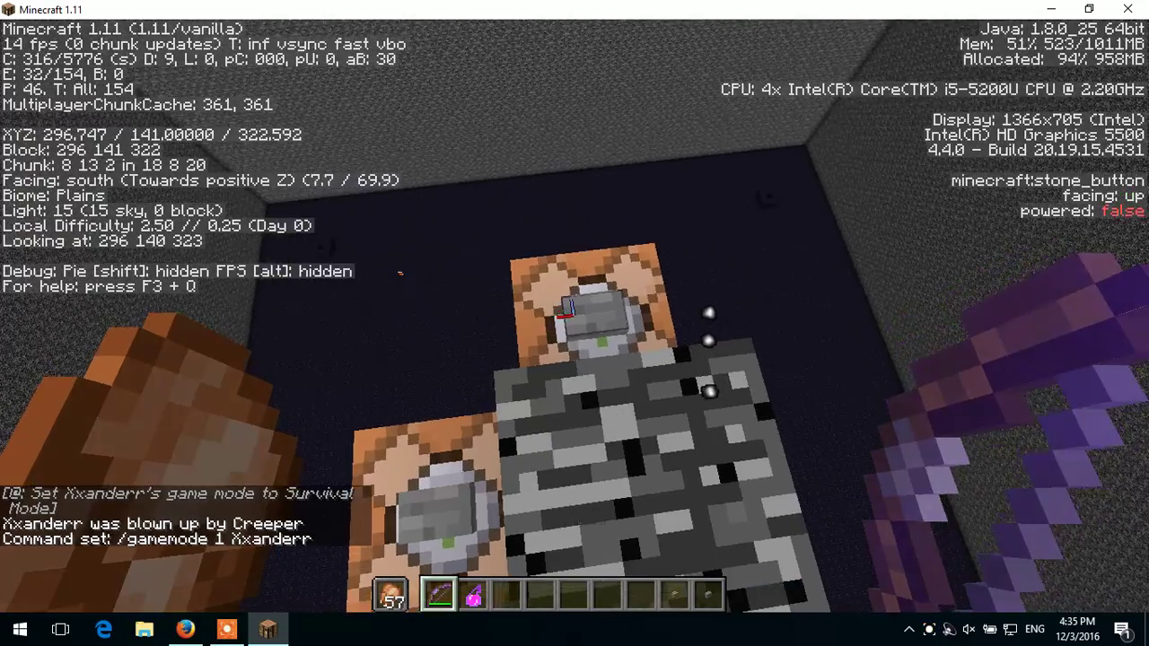
{"action": "right_click", "coordinate": [575, 310]}
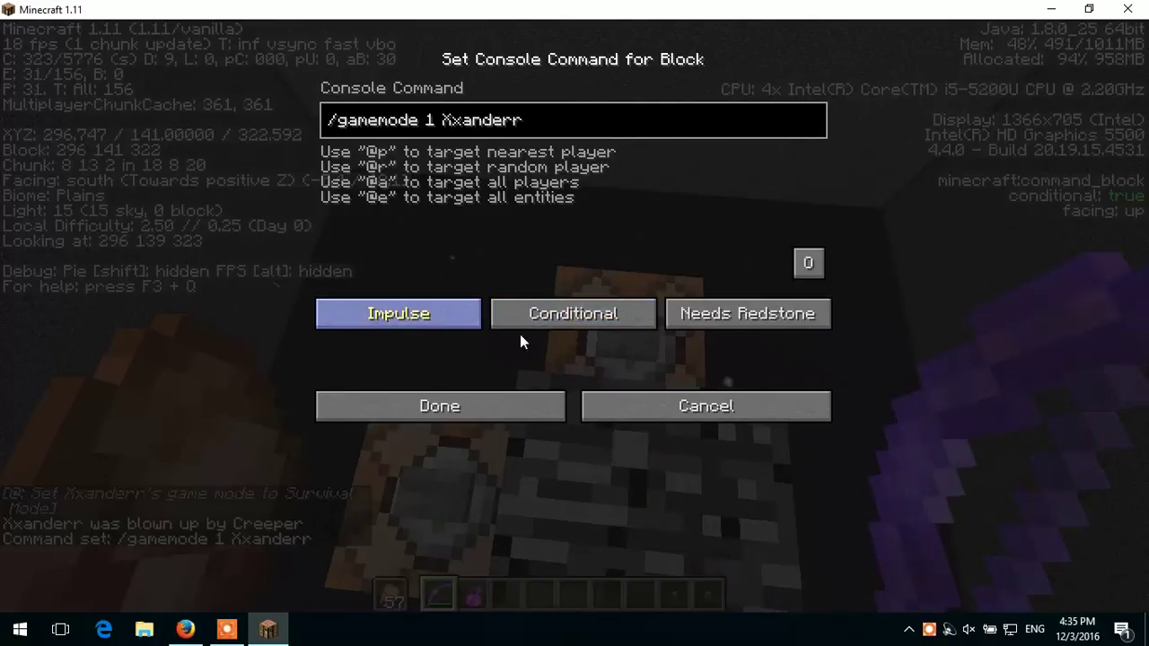
{"action": "left_click", "coordinate": [545, 406]}
{"action": "right_click", "coordinate": [574, 309]}
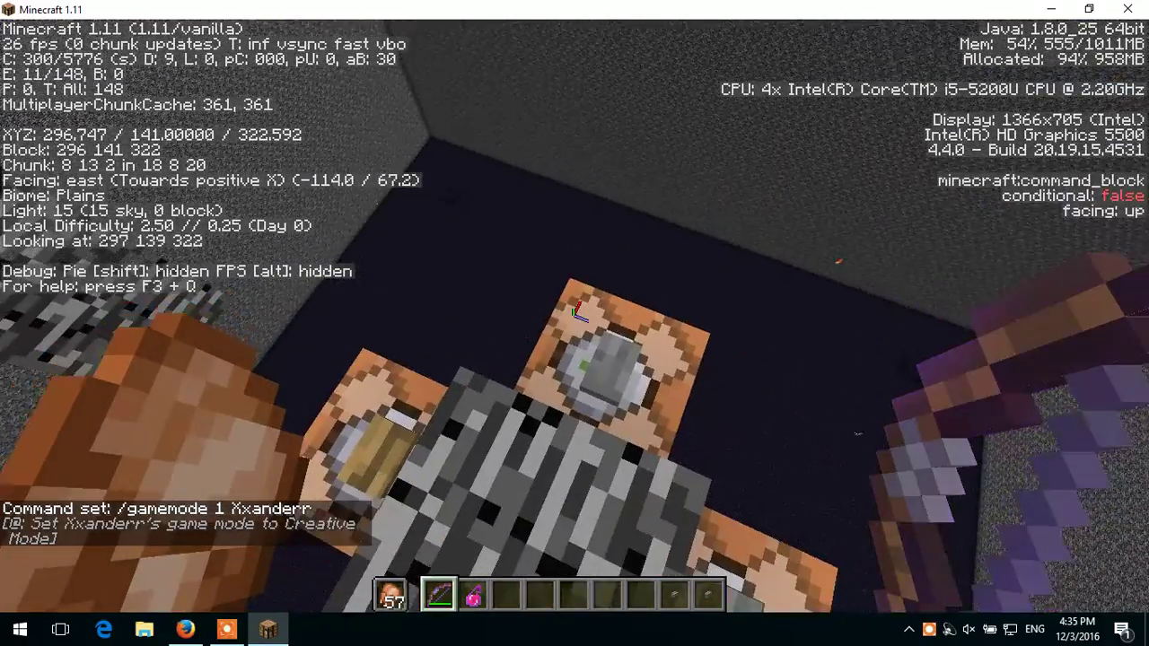
Set the next command block to /gamemode 0 TerminatorTrent, then open the inventory.
{"action": "right_click", "coordinate": [574, 310]}
{"action": "type", "text": "/gamemode 0 TerminatorTrent"}
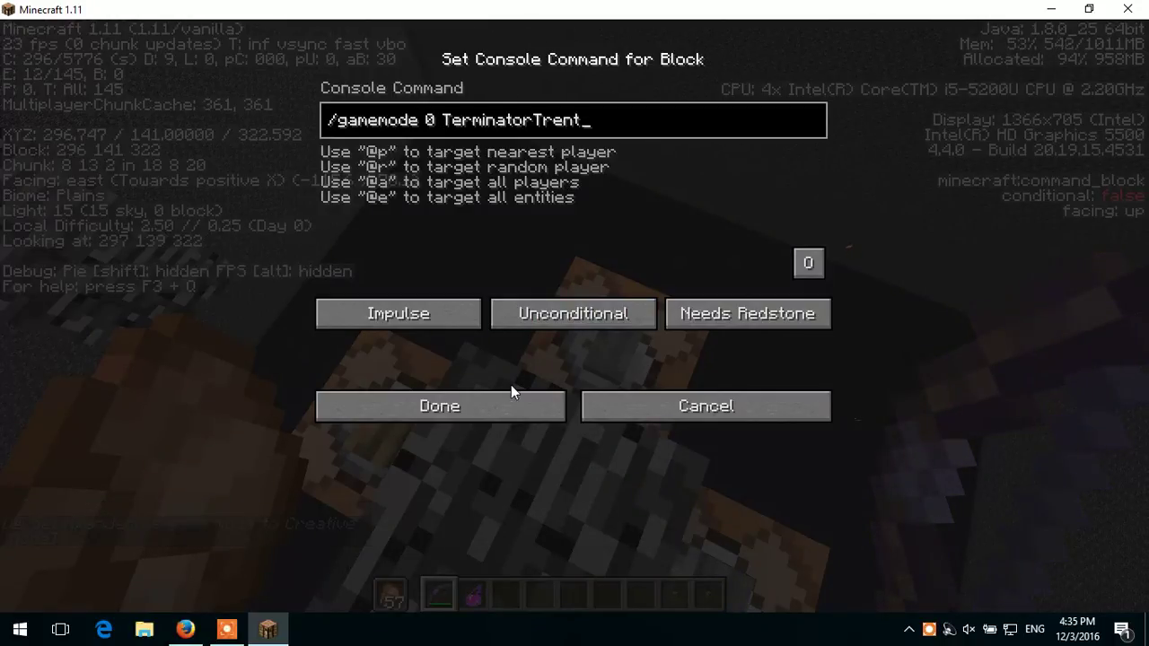
{"action": "left_click", "coordinate": [512, 397]}
{"action": "key", "text": "e"}
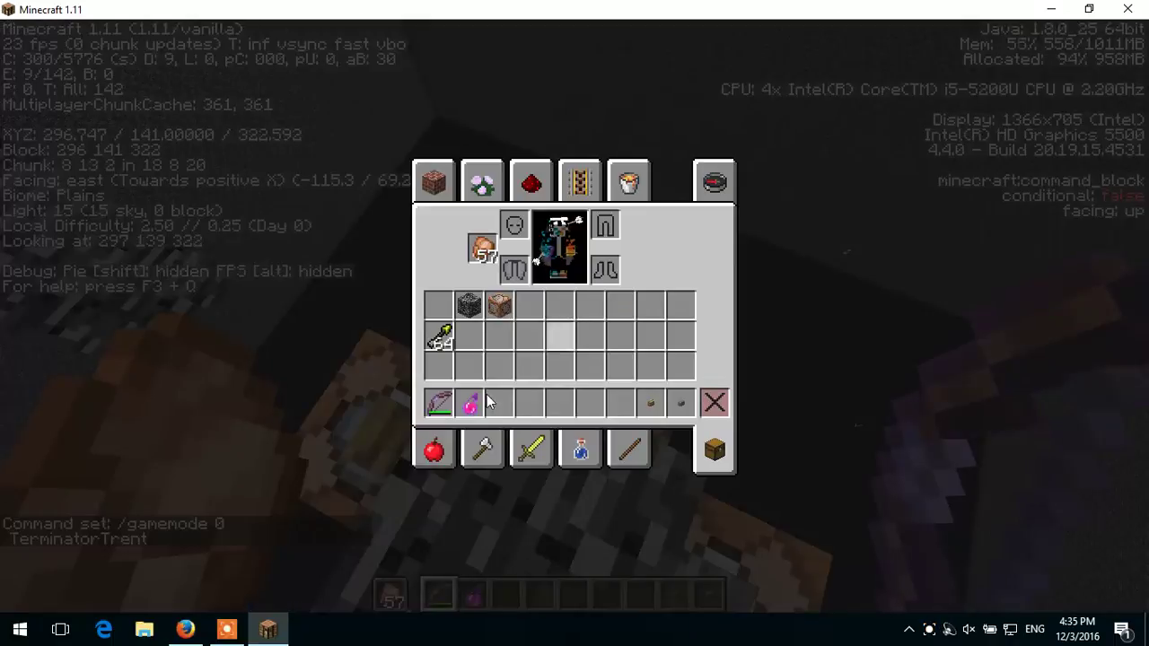
{"action": "left_click", "coordinate": [227, 634]}
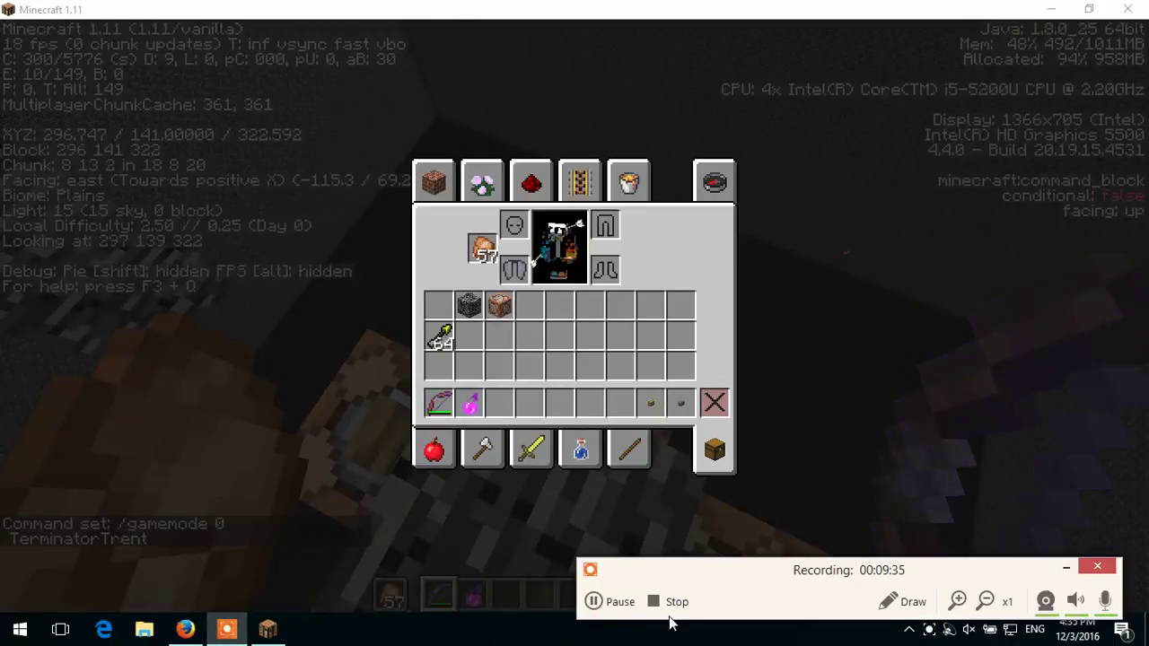